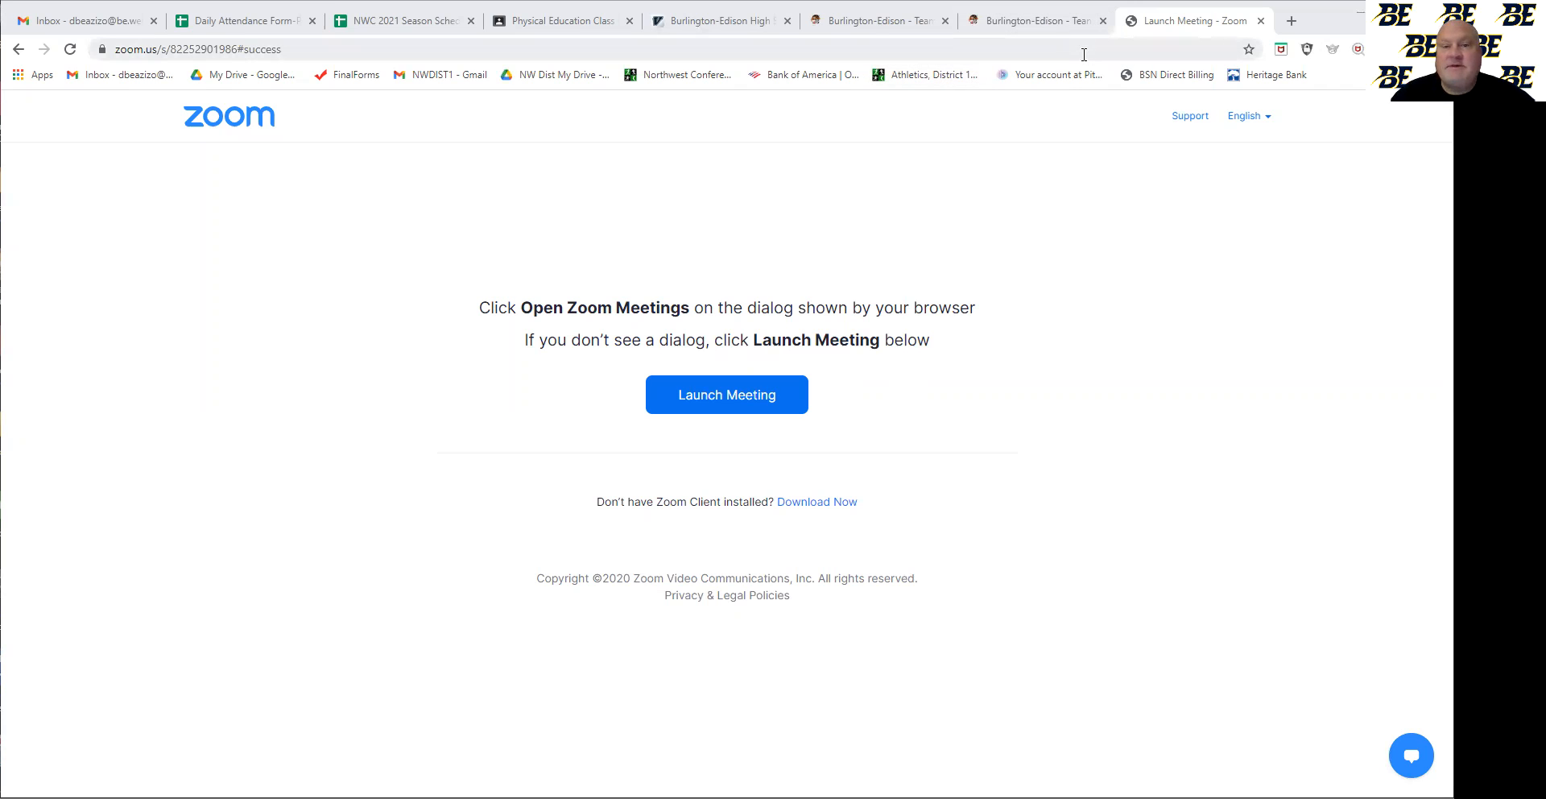
Switch to the Burlington-Edison athletics website and open its VNN dashboard
{"action": "left_click", "coordinate": [1037, 21]}
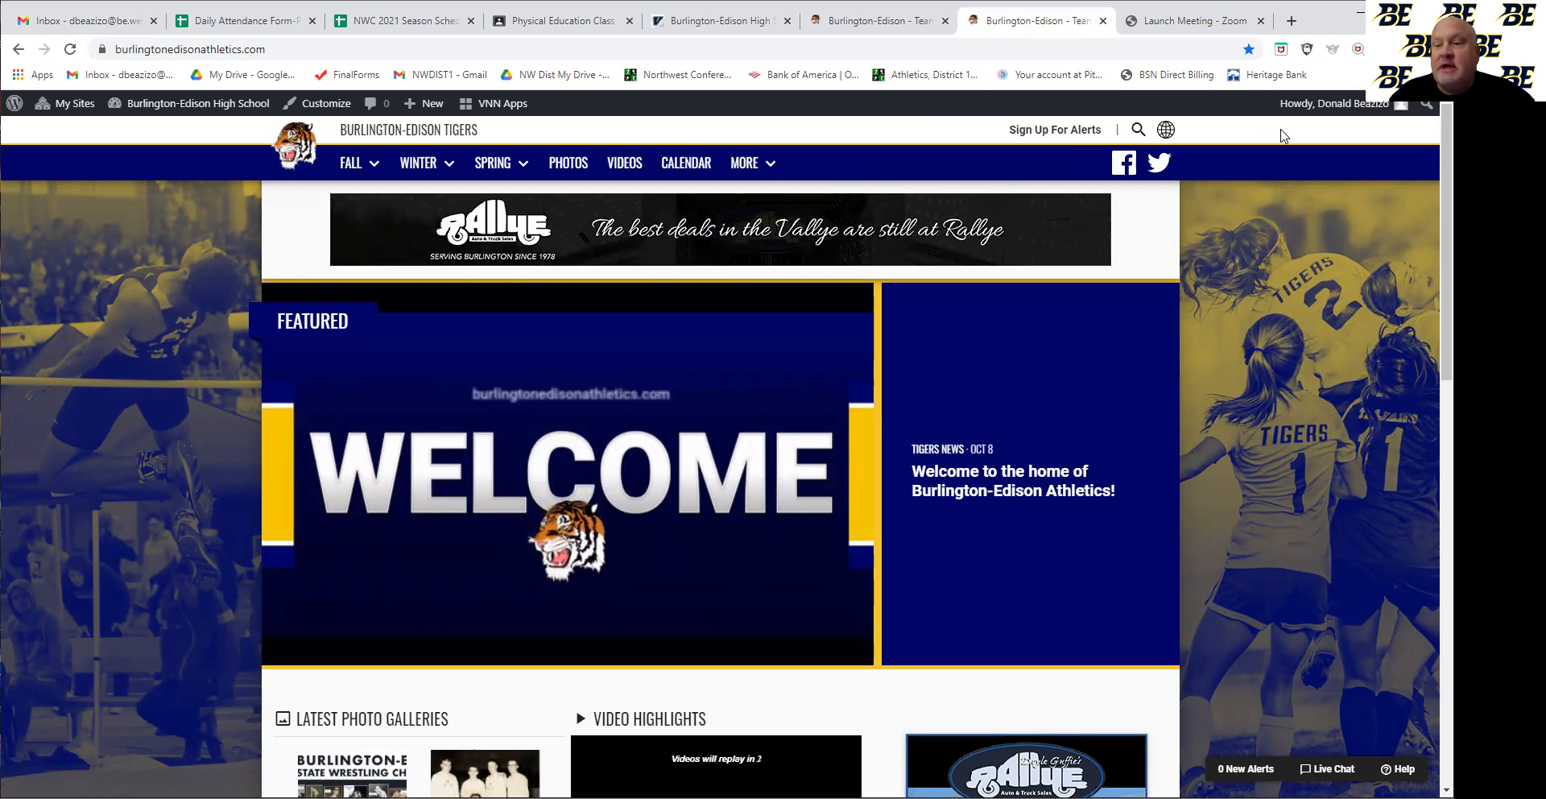
{"action": "mouse_move", "coordinate": [1329, 108]}
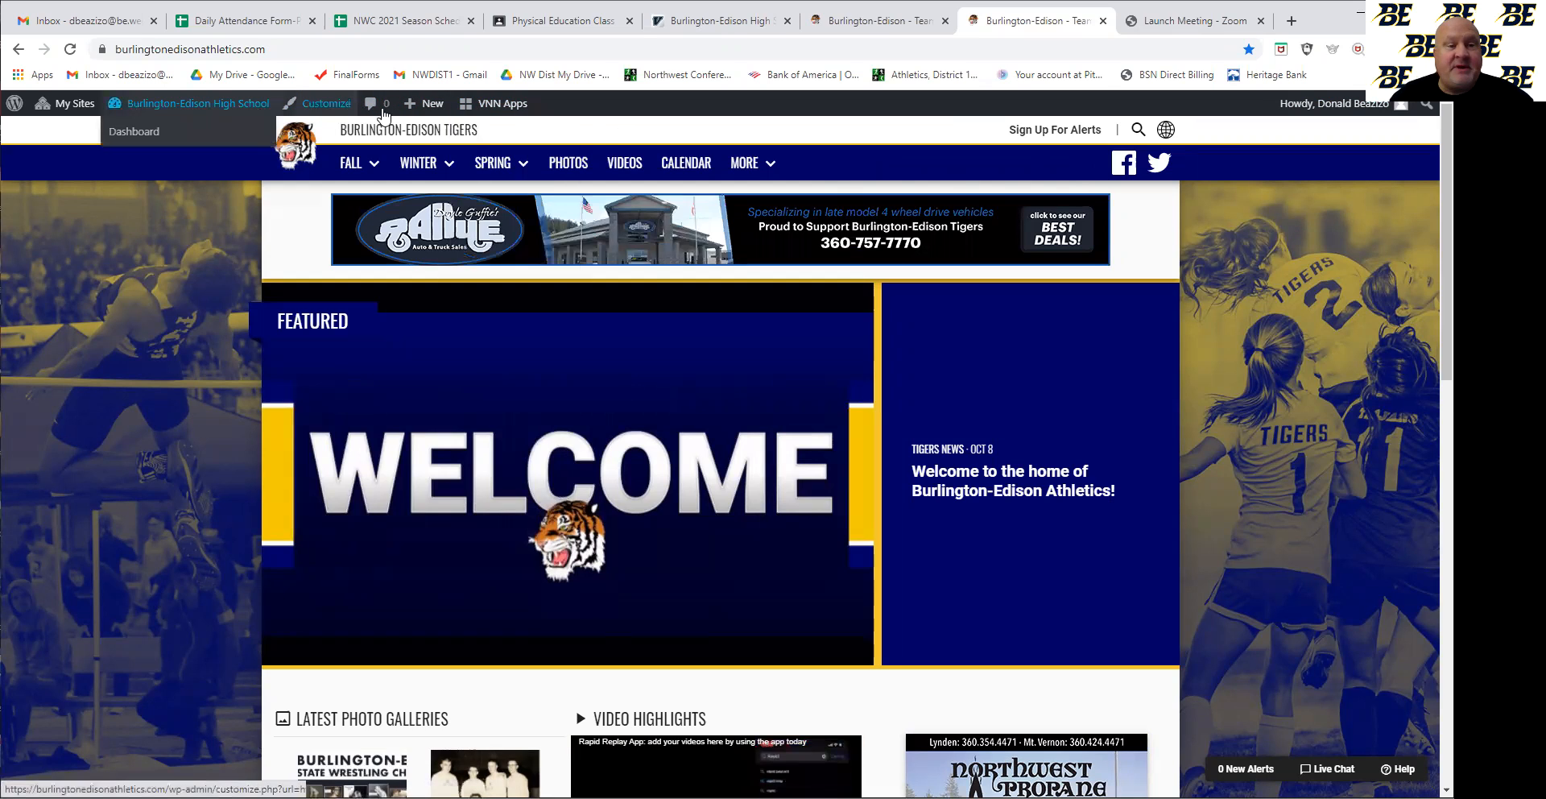
{"action": "mouse_move", "coordinate": [496, 109]}
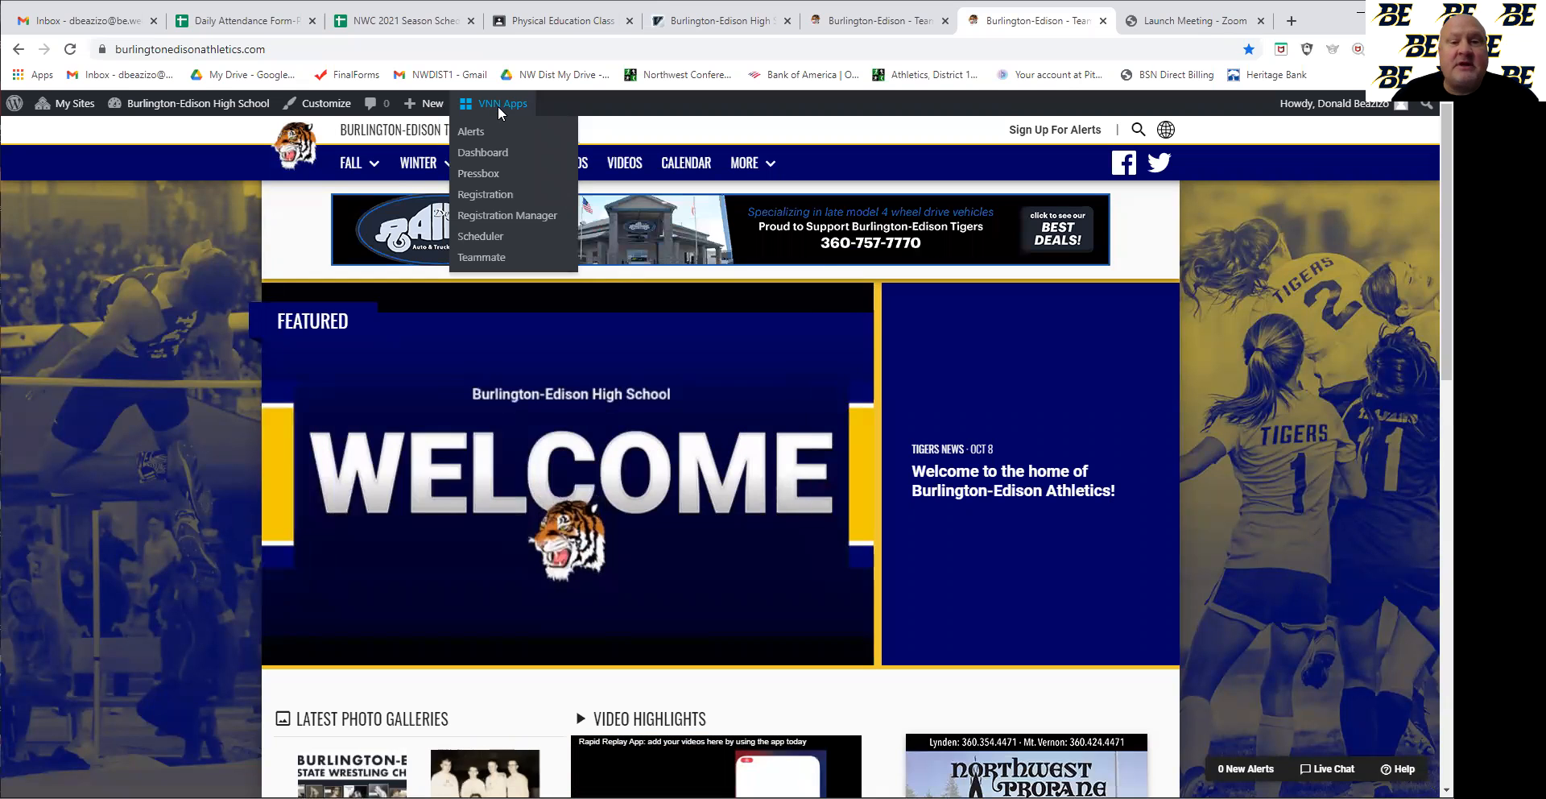
{"action": "left_click", "coordinate": [494, 152]}
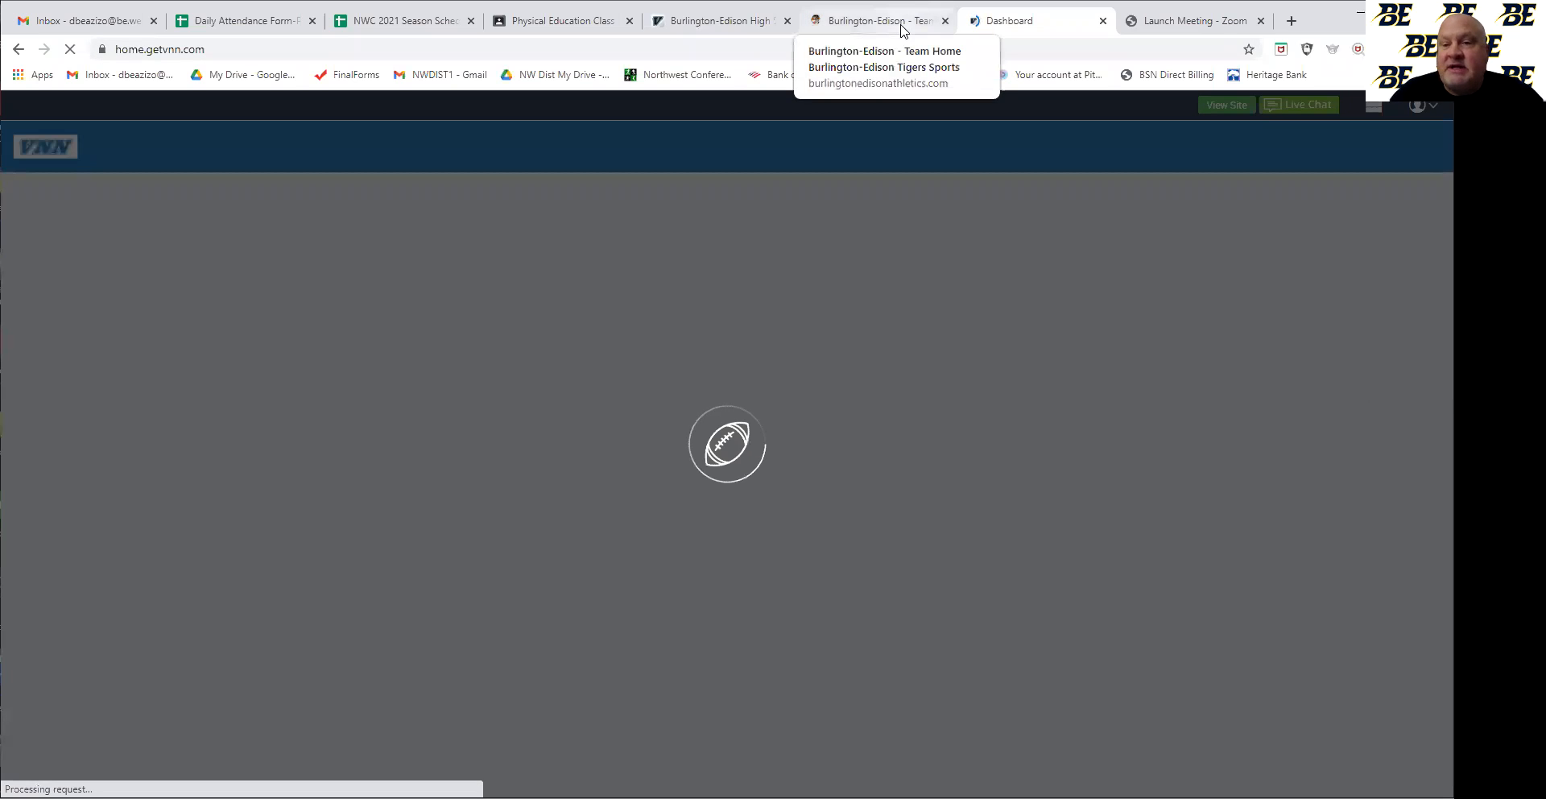
Move the other athletics website tab to the end of the browser's open tabs and view the site's More menu
{"action": "left_click", "coordinate": [901, 31]}
{"action": "left_click_drag", "start_coordinate": [901, 30], "coordinate": [1292, 22]}
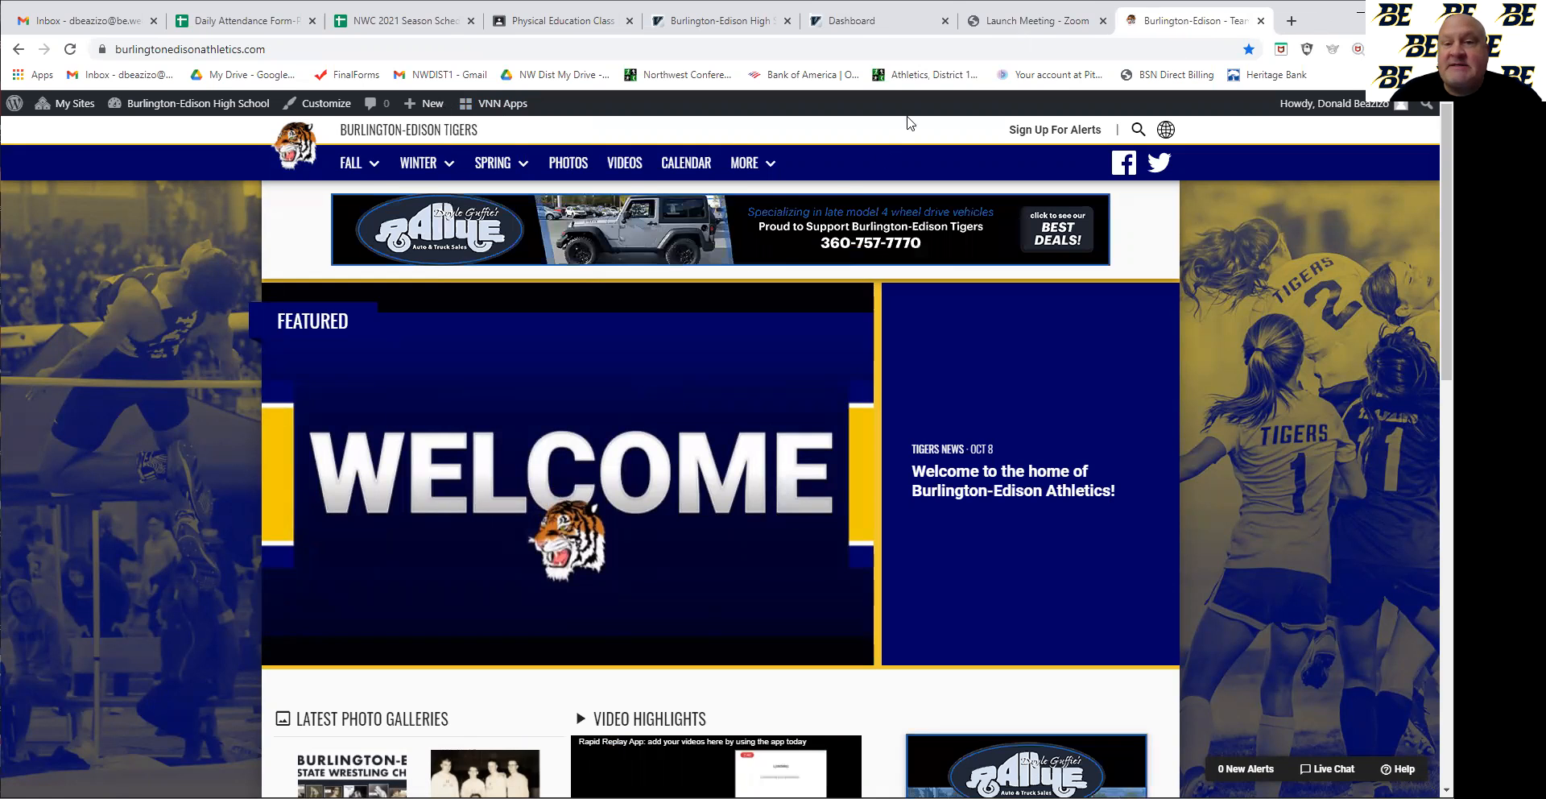
{"action": "left_click", "coordinate": [901, 25]}
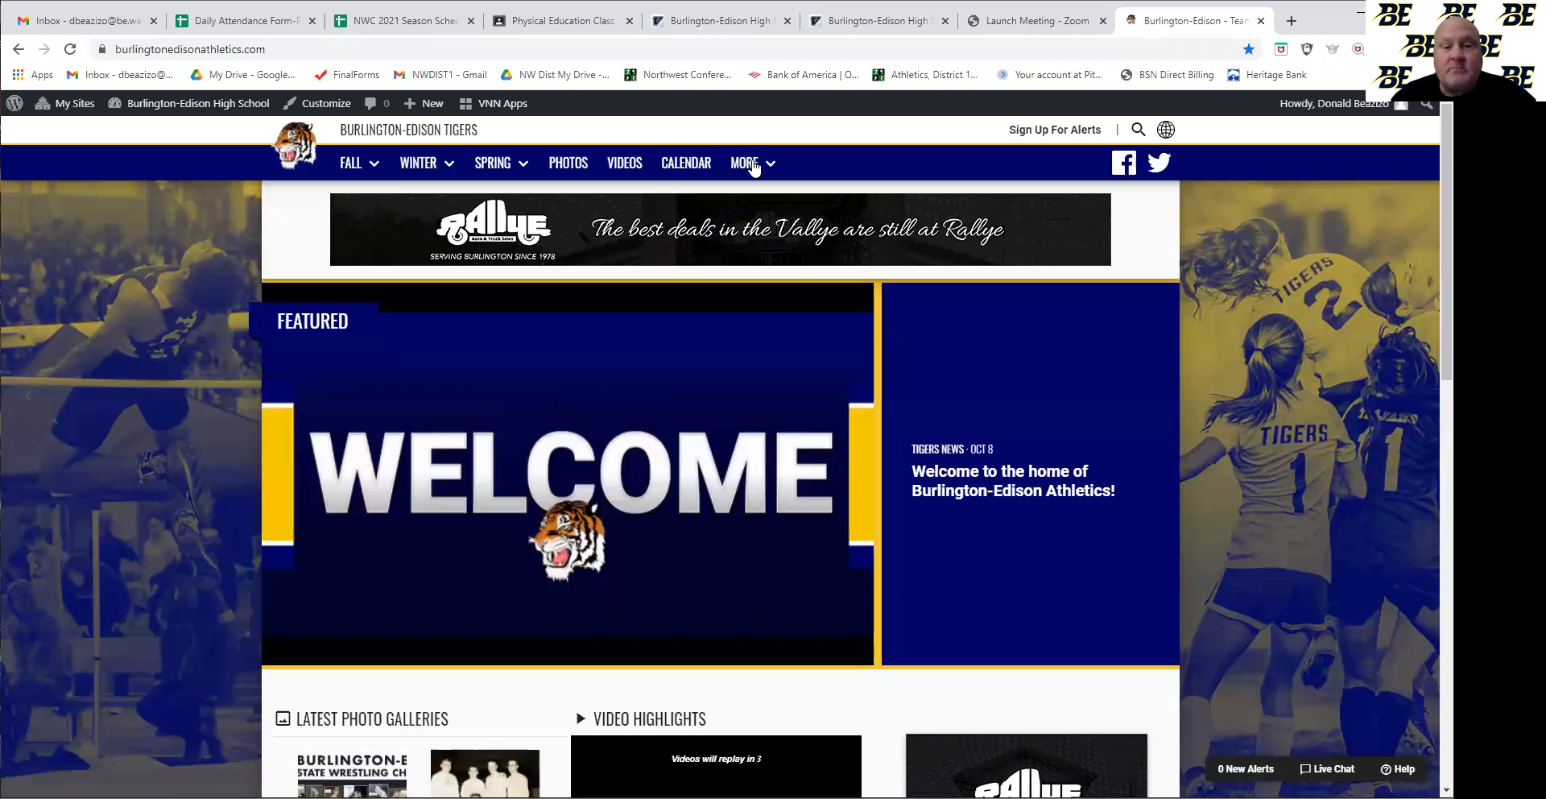
{"action": "left_click", "coordinate": [768, 169]}
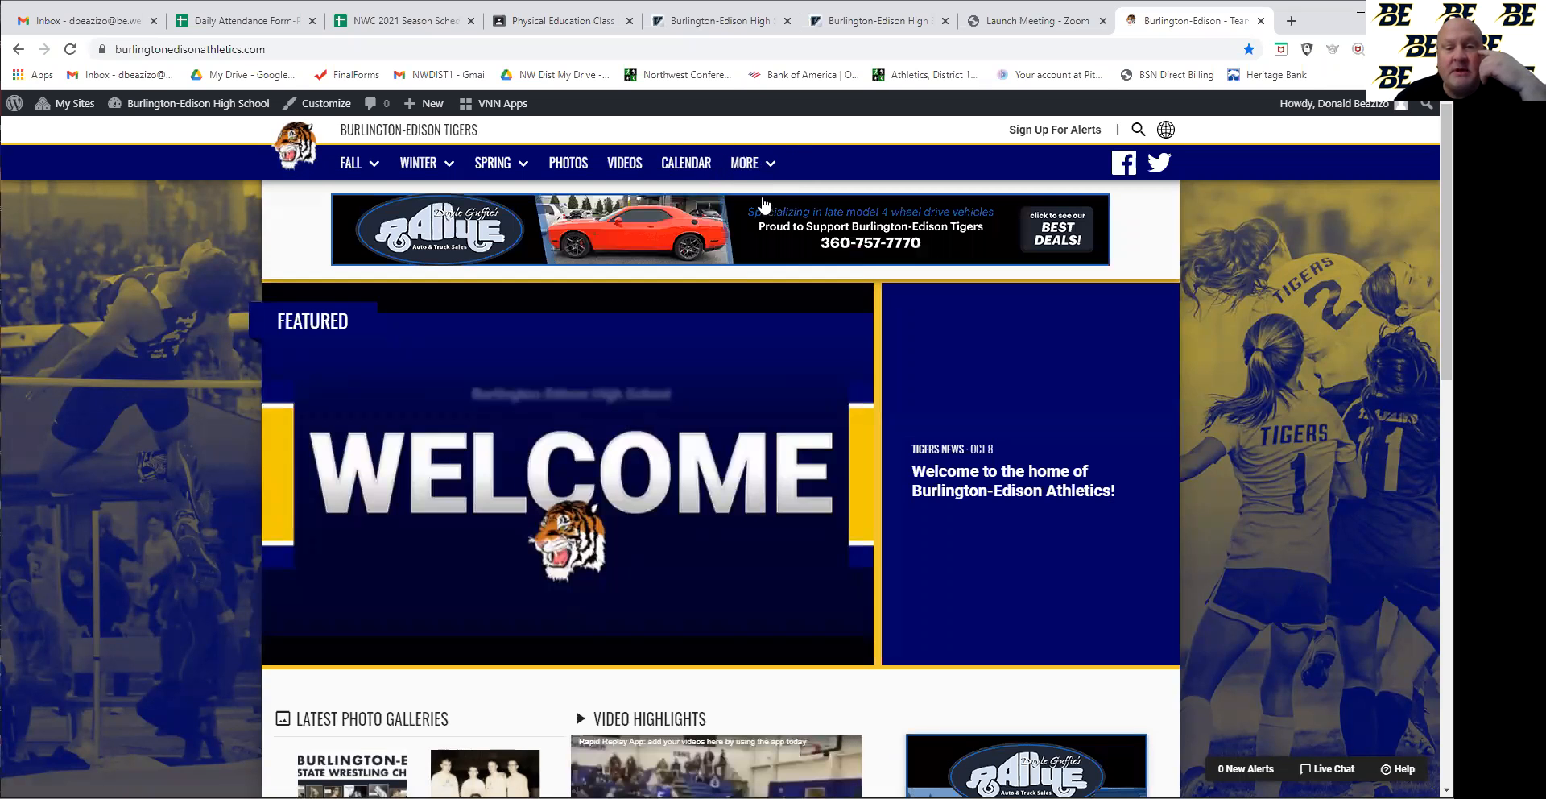
{"action": "mouse_move", "coordinate": [757, 168]}
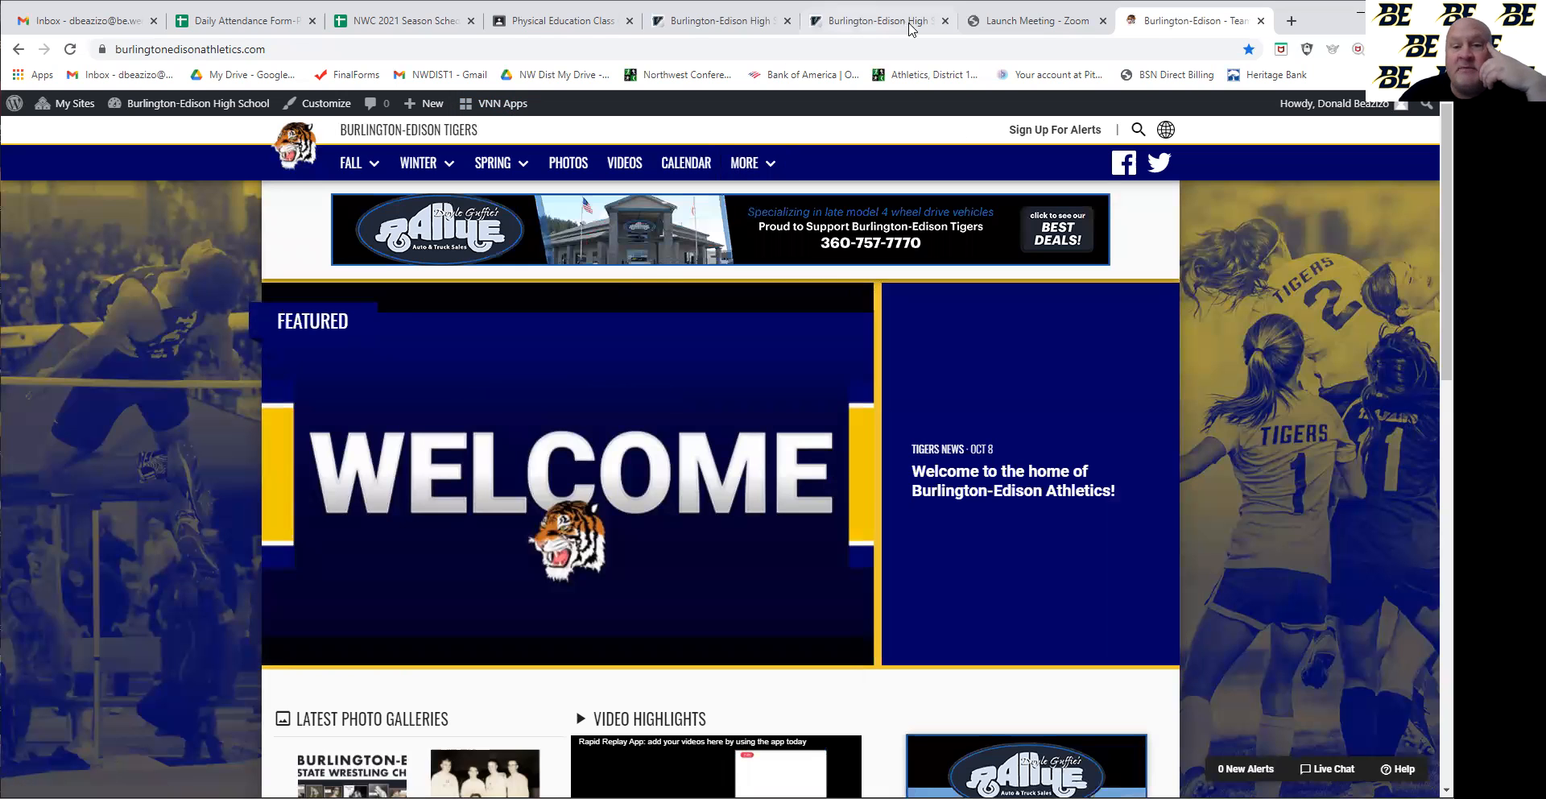
Open the website menu editor from the VNN dashboard, and check the More menu on the public athletics site
{"action": "left_click", "coordinate": [881, 20]}
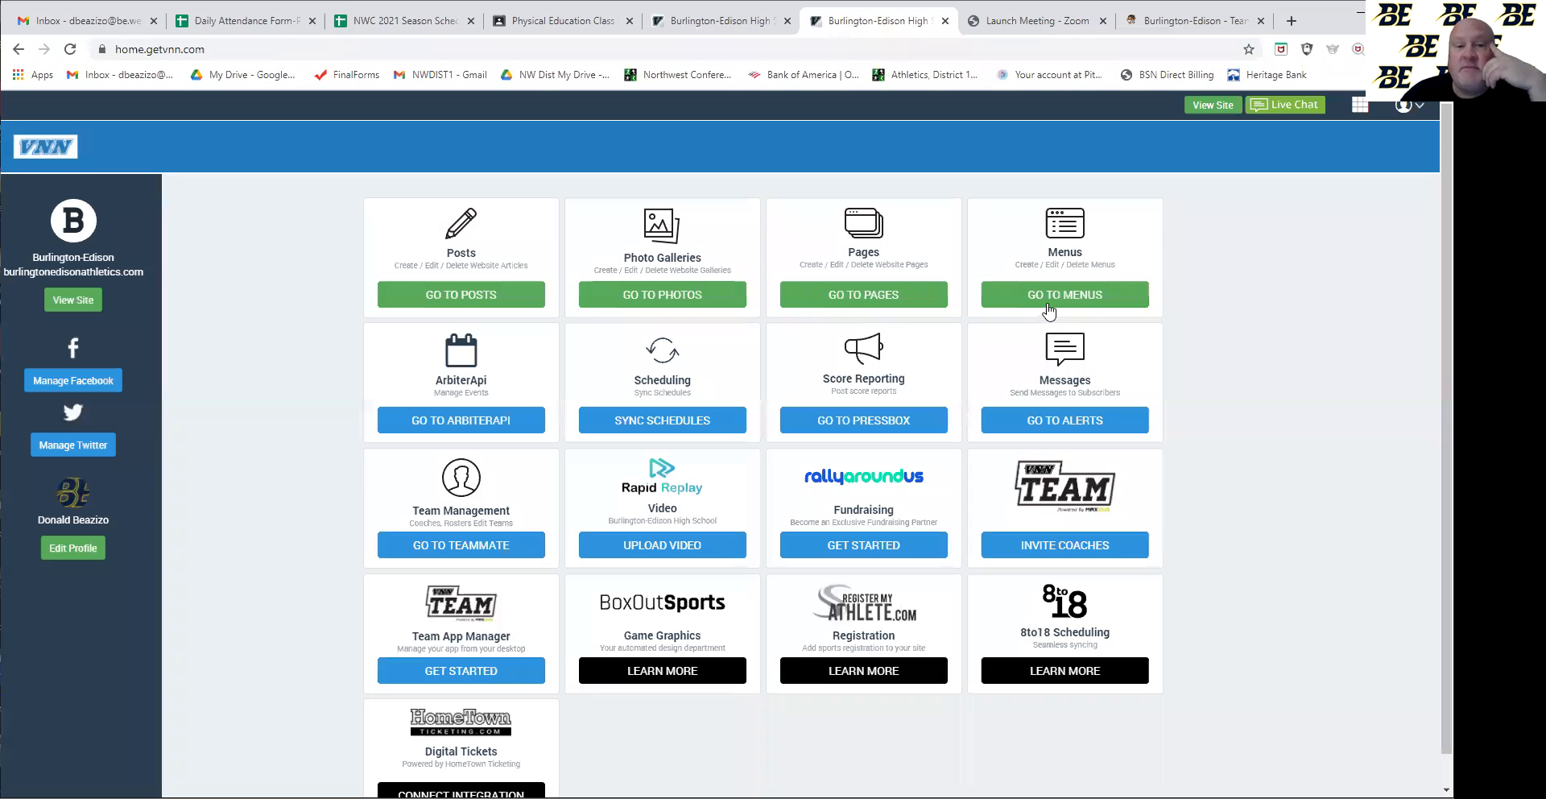
{"action": "left_click", "coordinate": [1049, 303]}
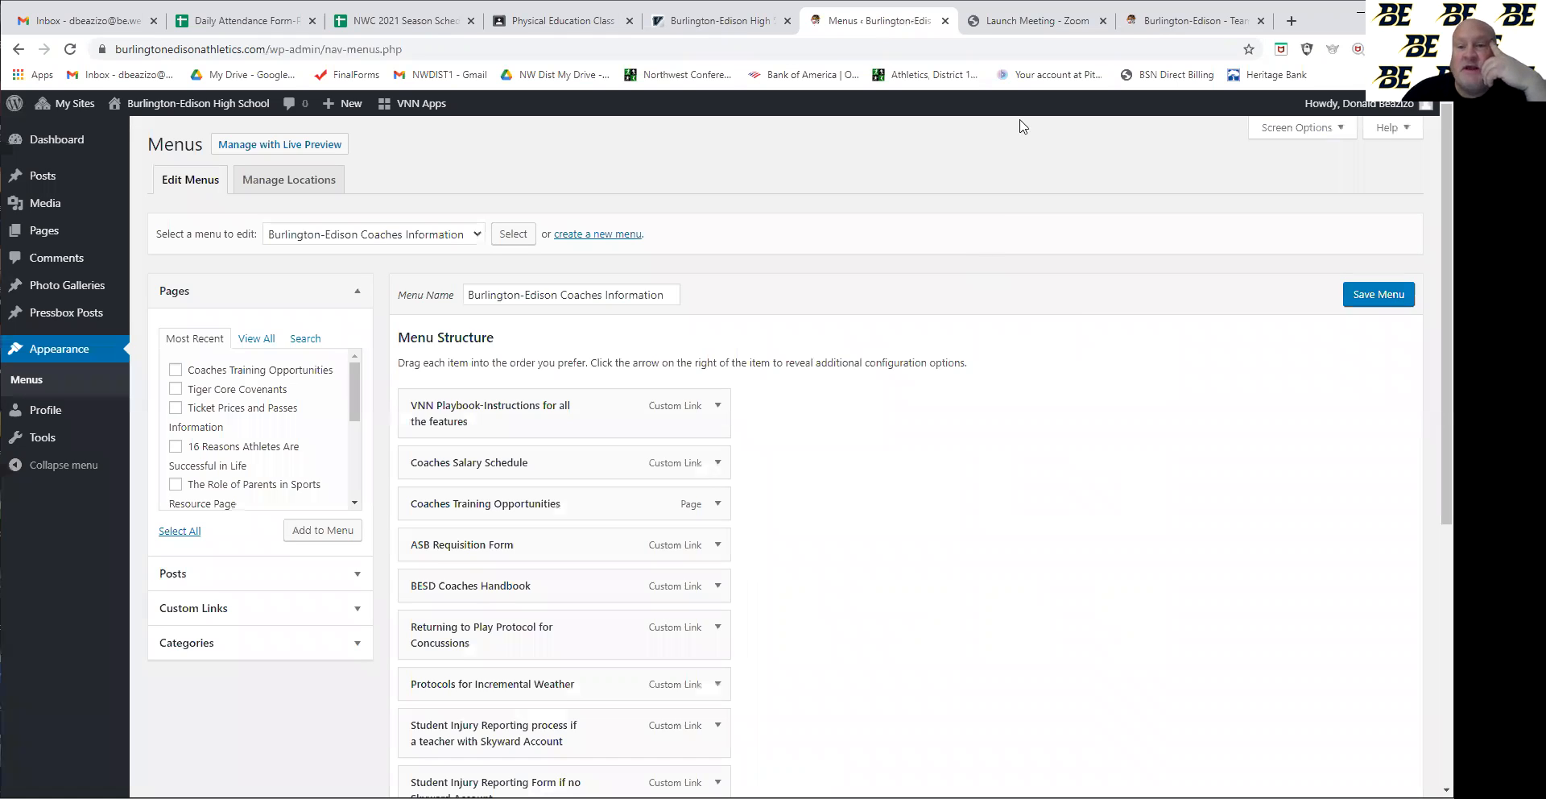
{"action": "left_click", "coordinate": [1180, 20]}
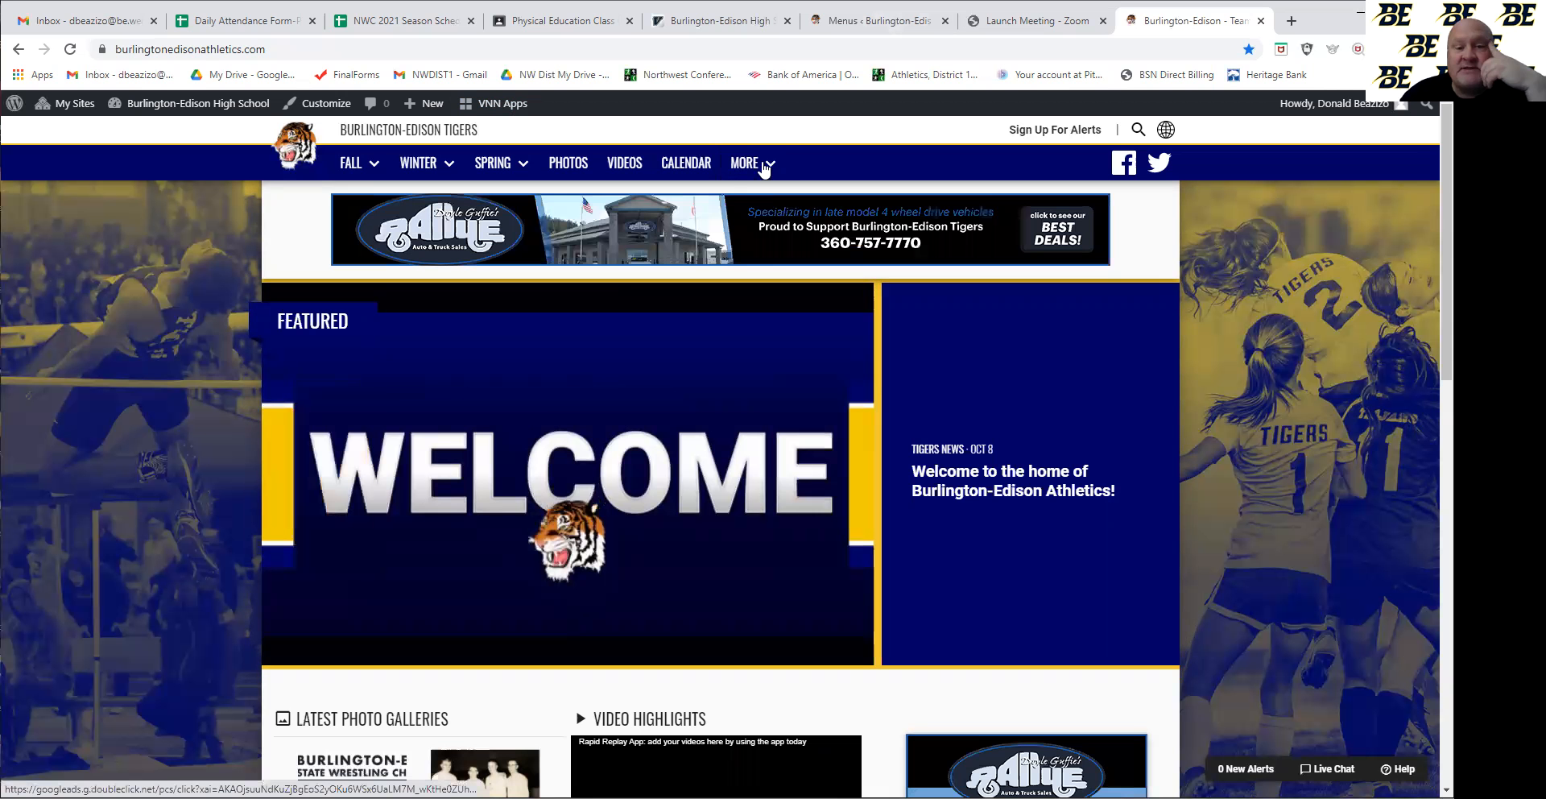
{"action": "left_click", "coordinate": [749, 164]}
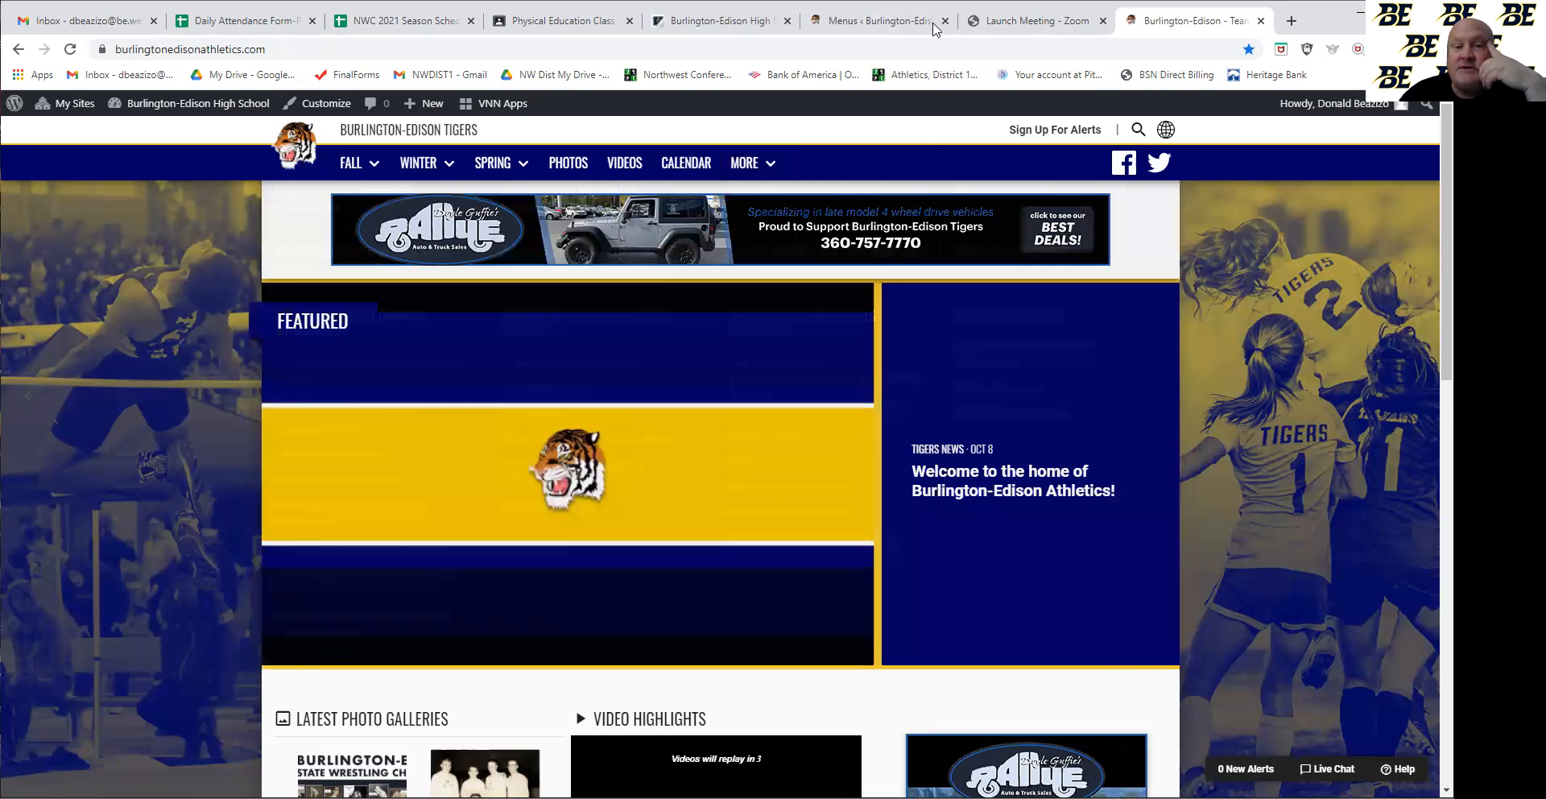
Return to the menu editor, load the Primary Navigation menu for editing and review its items
{"action": "left_click", "coordinate": [729, 32]}
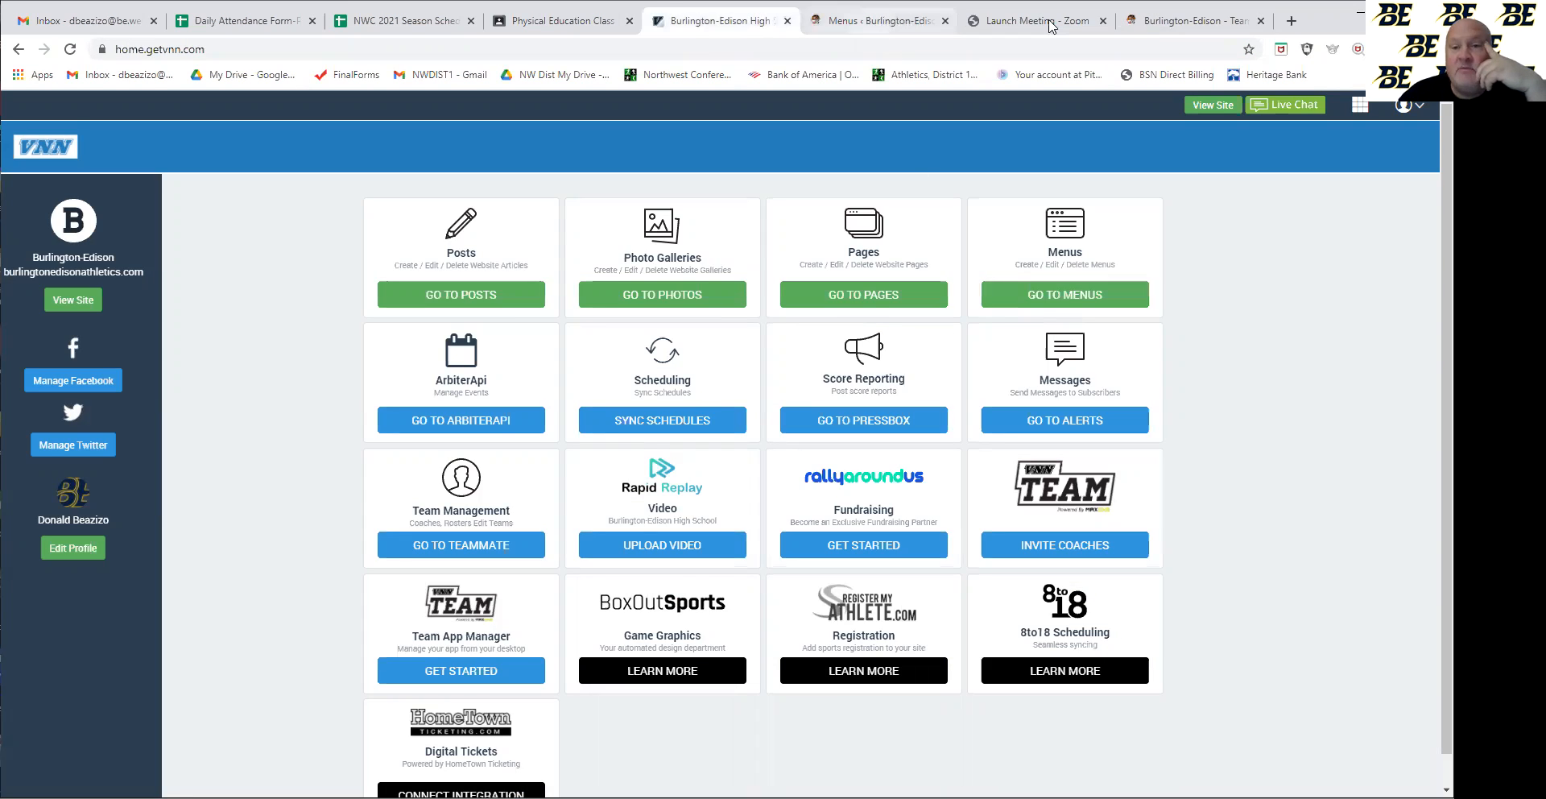
{"action": "left_click", "coordinate": [986, 29]}
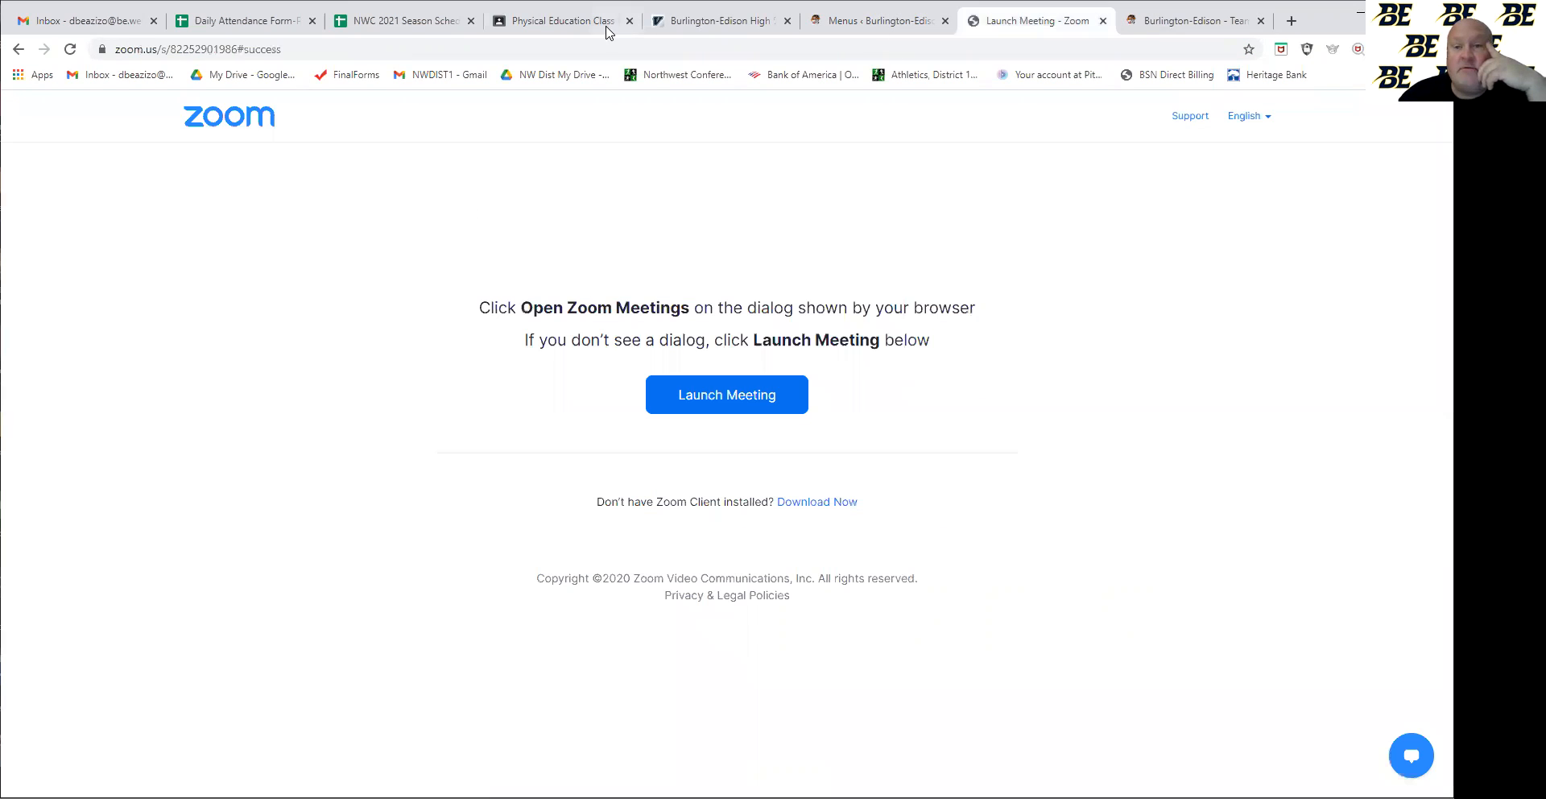
{"action": "left_click", "coordinate": [893, 29]}
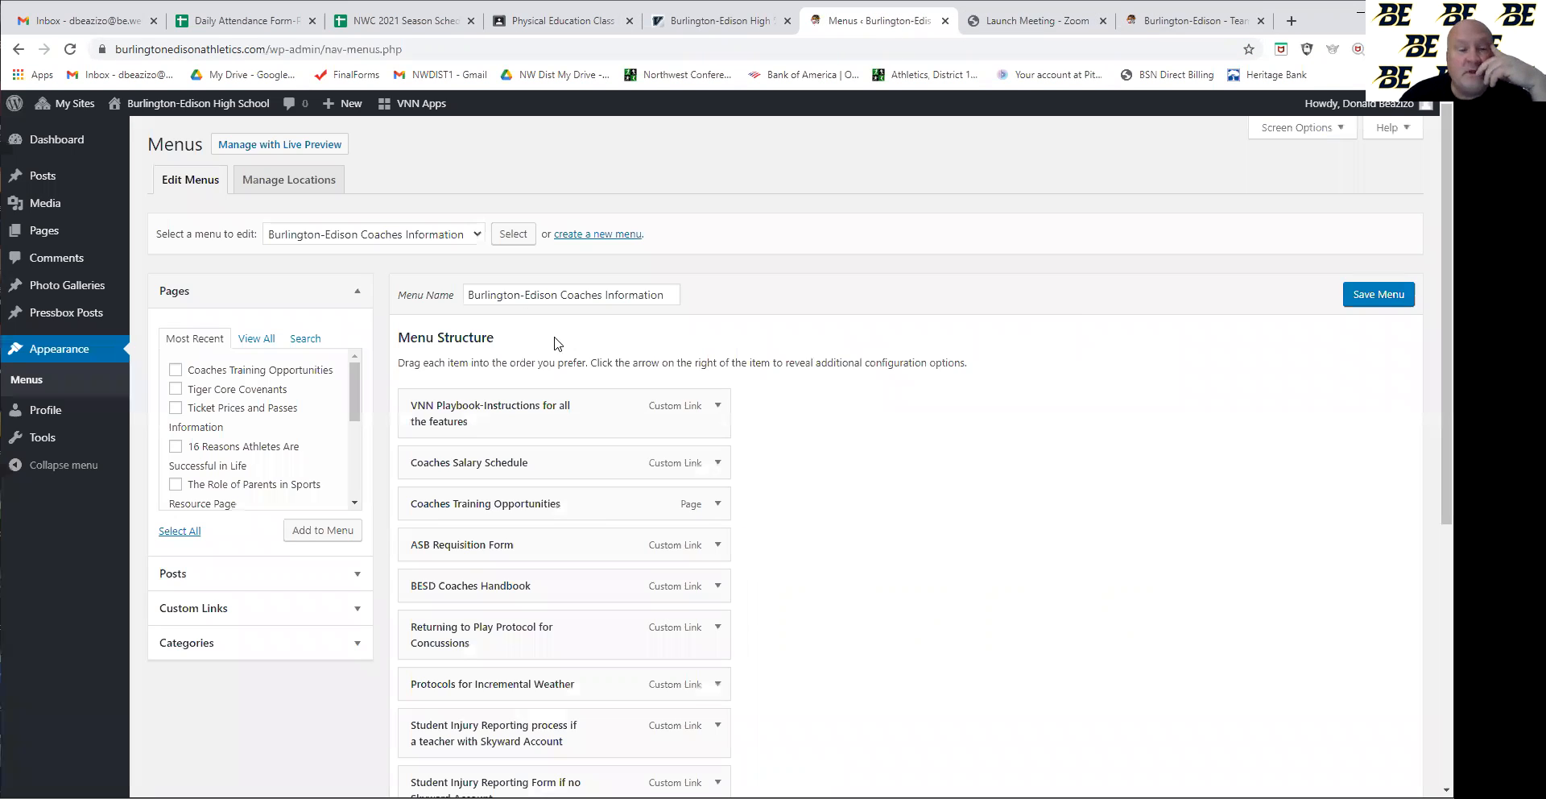
{"action": "left_click", "coordinate": [475, 240]}
{"action": "scroll", "coordinate": [435, 337], "scroll_direction": "down", "scroll_amount": 5}
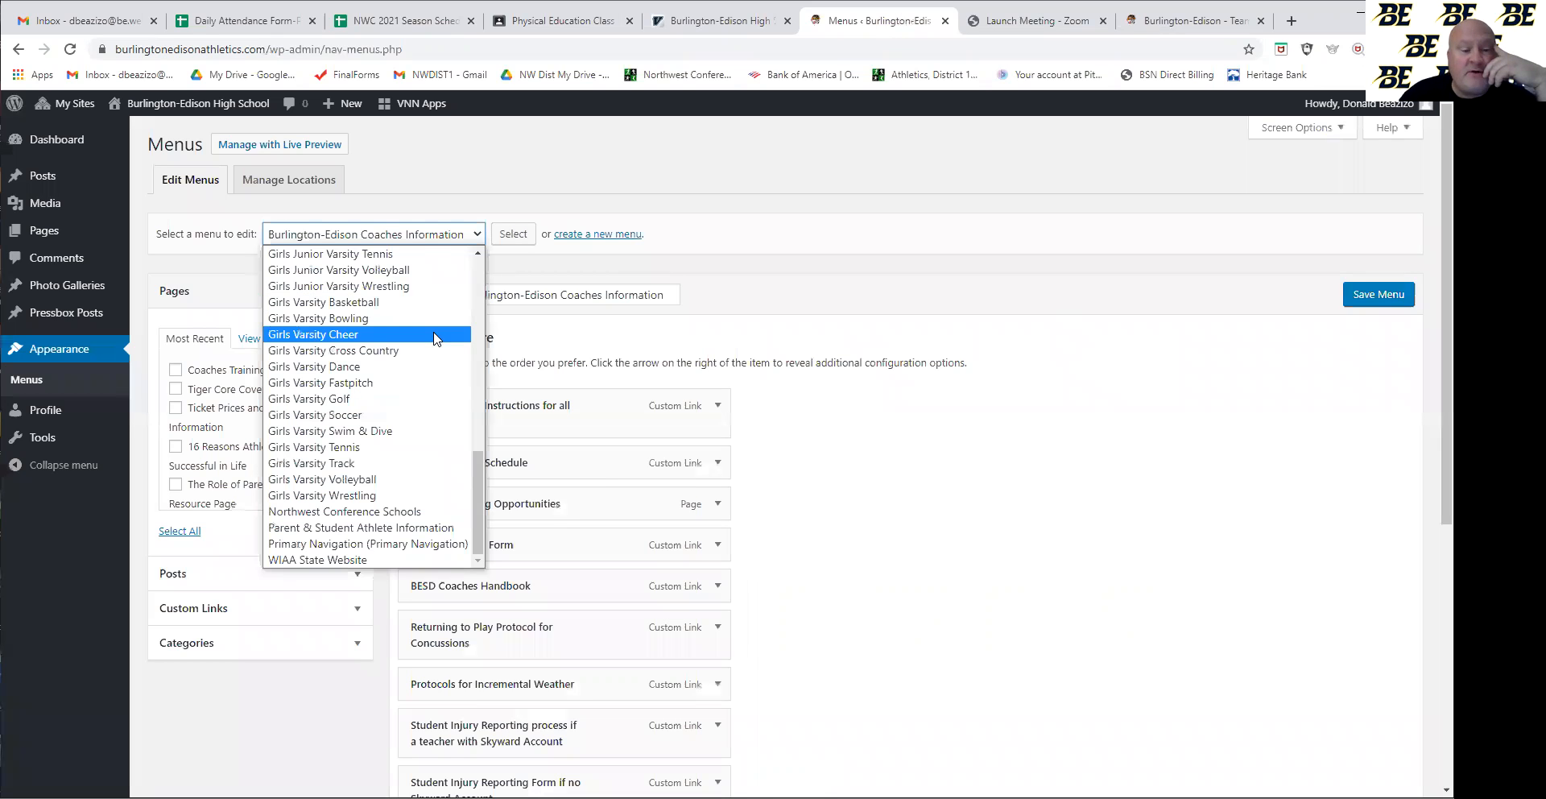
{"action": "left_click", "coordinate": [354, 548]}
{"action": "left_click", "coordinate": [514, 236]}
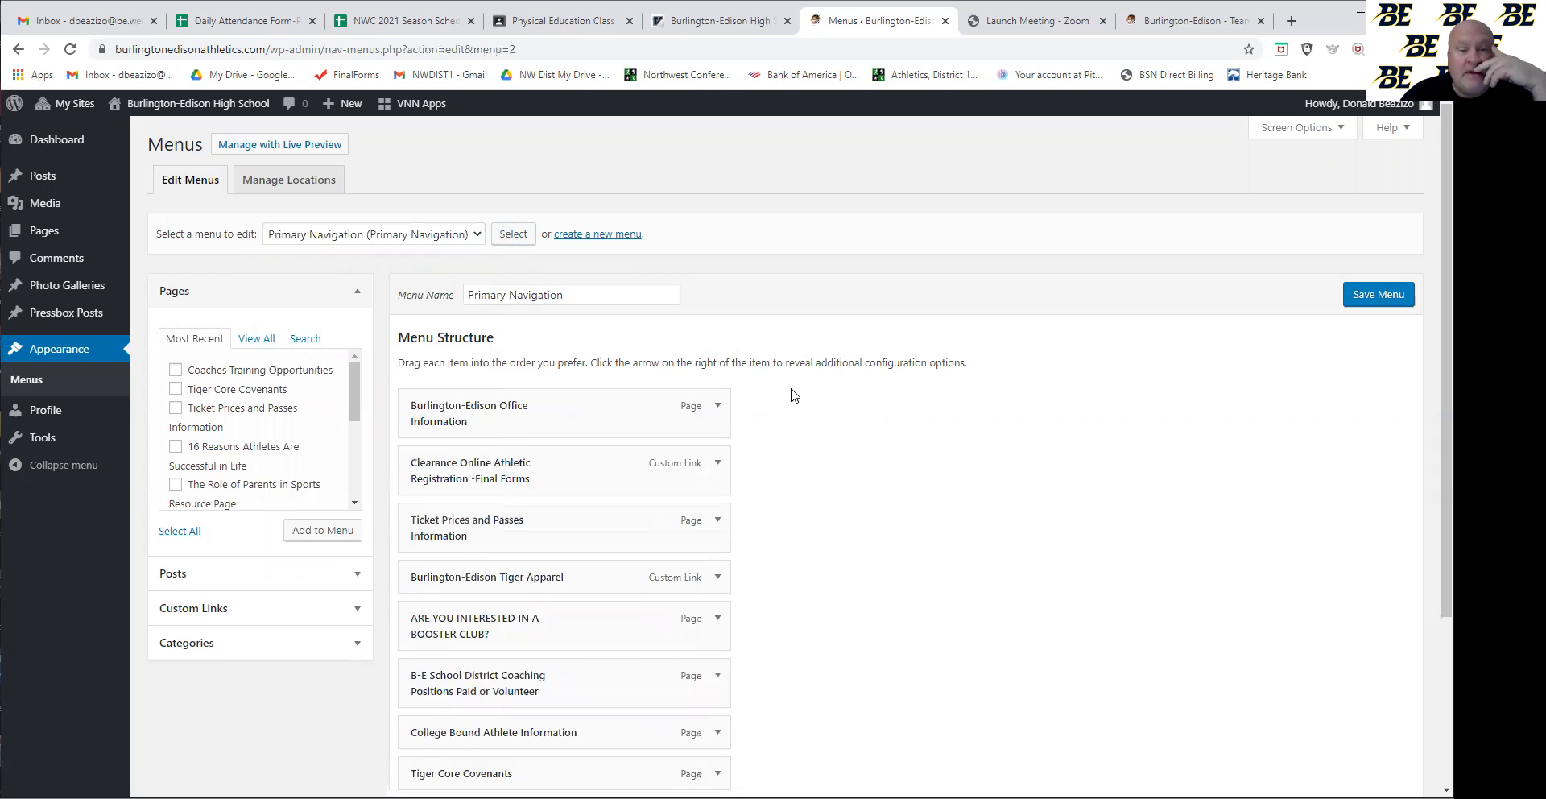
{"action": "scroll", "coordinate": [579, 247], "scroll_direction": "down", "scroll_amount": 2}
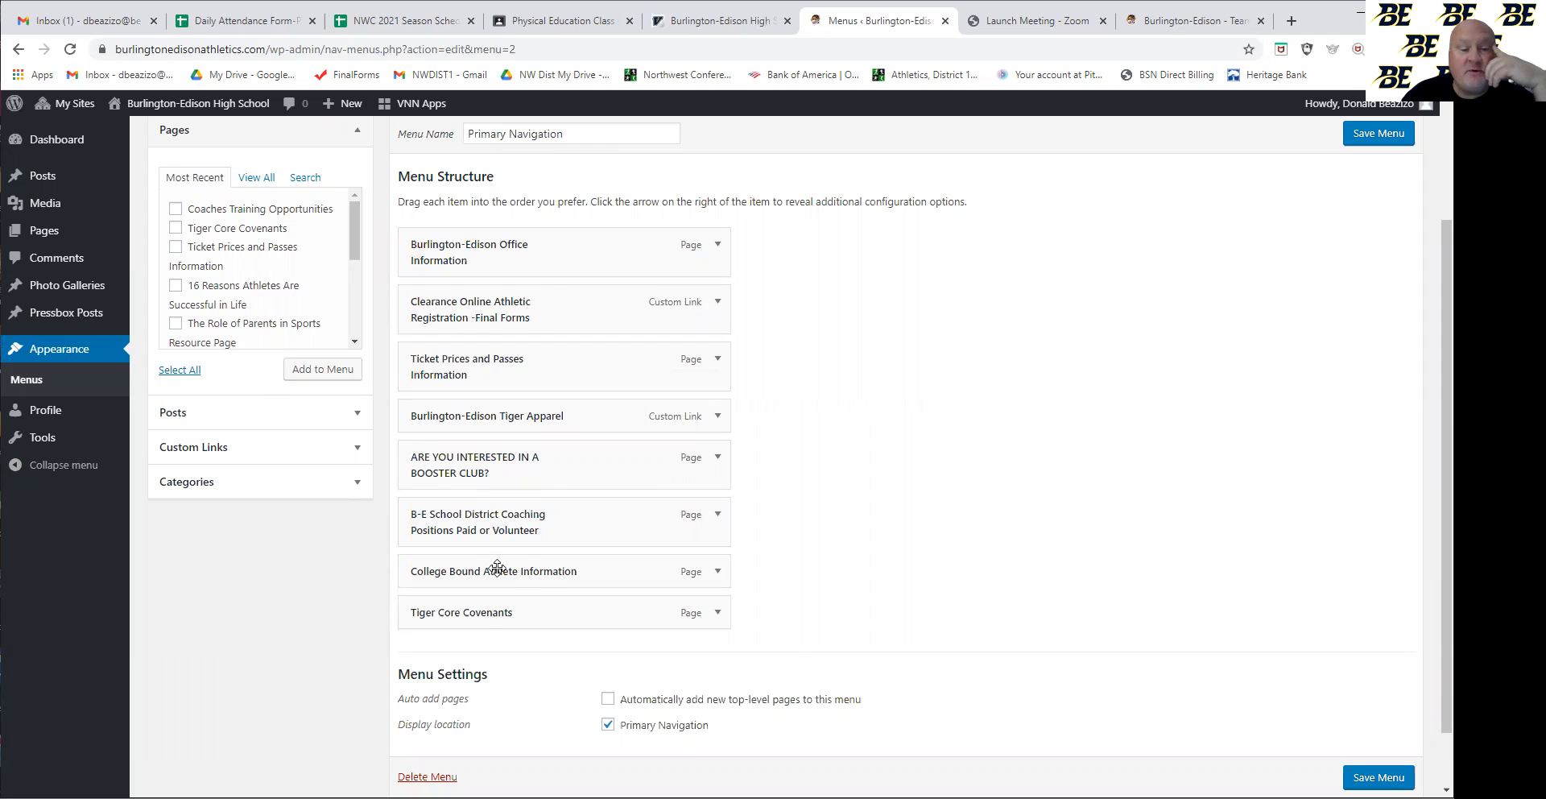
{"action": "scroll", "coordinate": [842, 427], "scroll_direction": "up", "scroll_amount": 1}
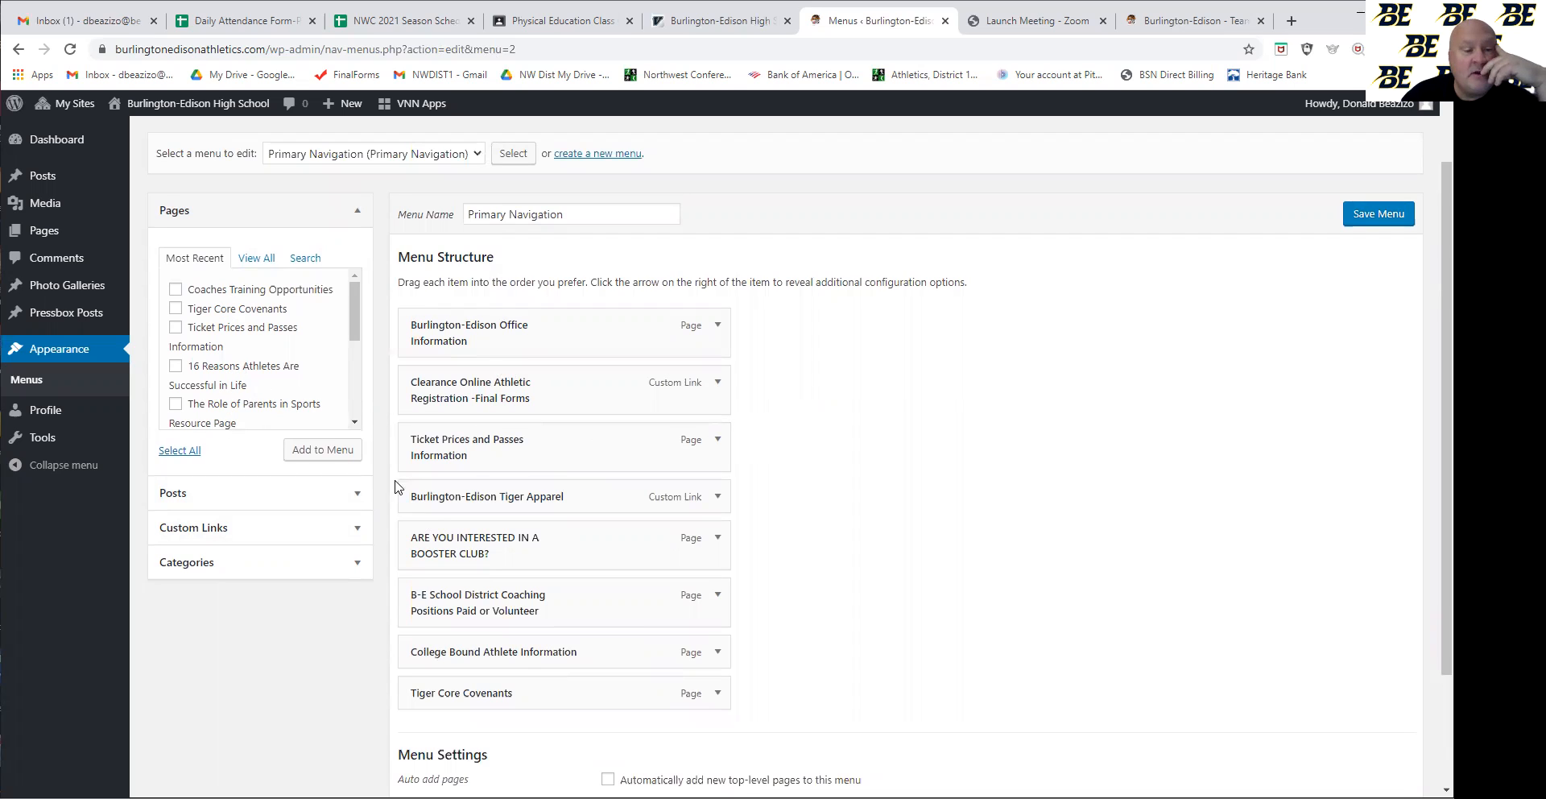
Show the custom link fields and select the full web address of the NWC 2021 Season Schedule Draft sheet
{"action": "left_click", "coordinate": [358, 533]}
{"action": "left_click", "coordinate": [335, 339]}
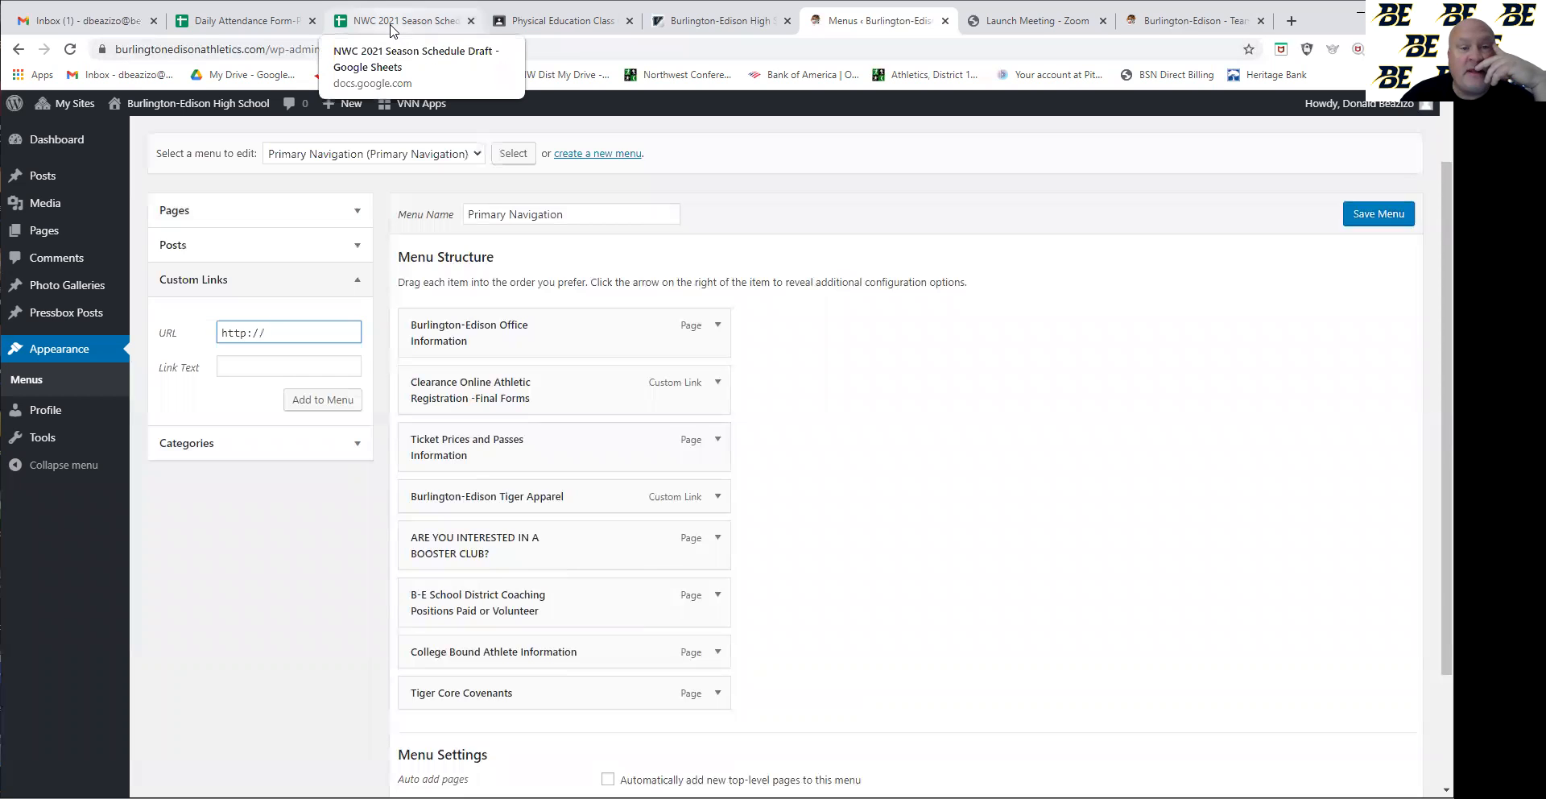
{"action": "left_click", "coordinate": [391, 24]}
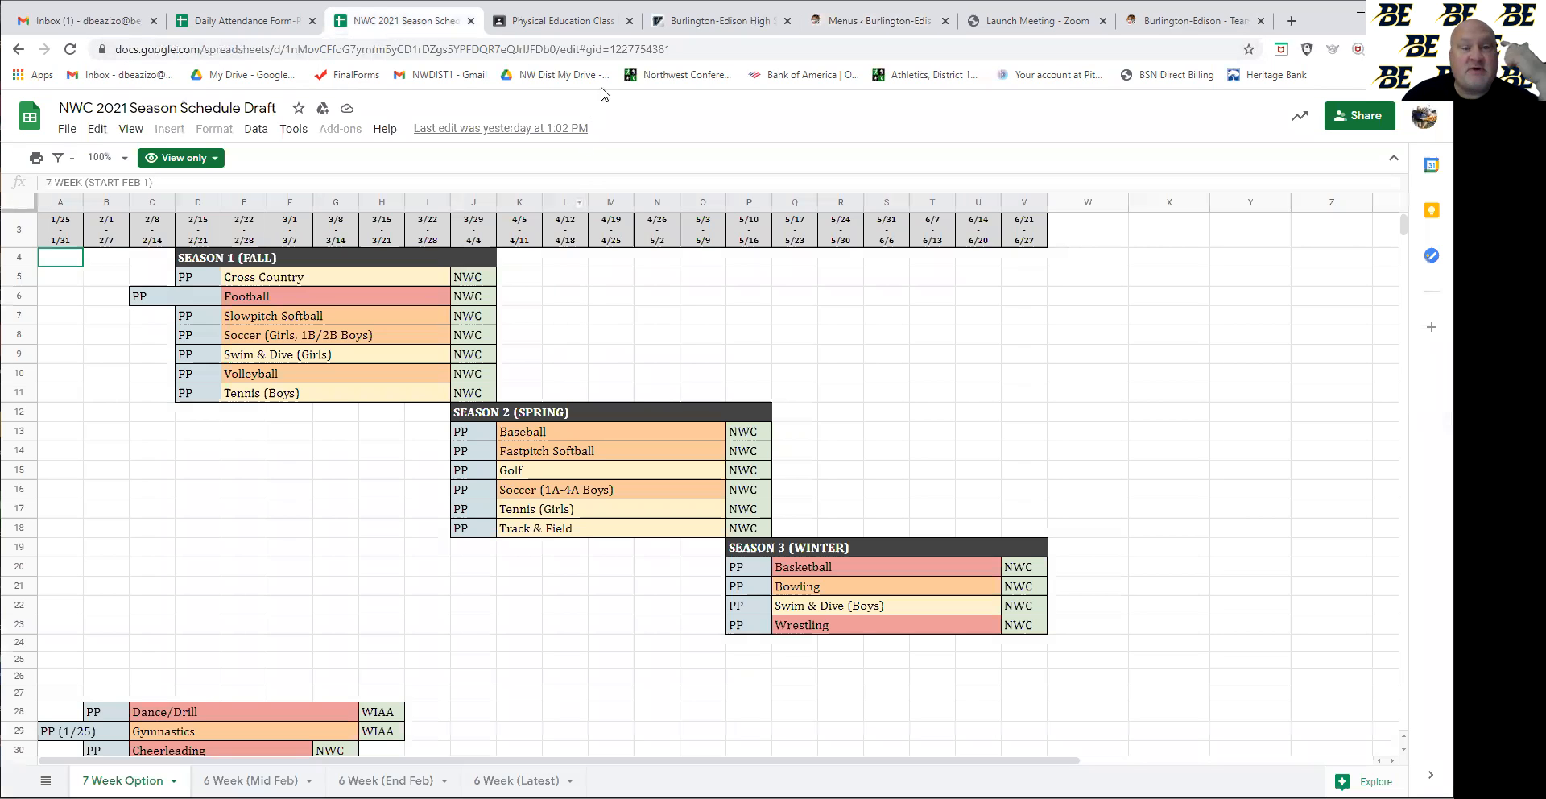
{"action": "left_click_drag", "start_coordinate": [672, 50], "coordinate": [138, 50]}
{"action": "left_click_drag", "start_coordinate": [46, 60], "coordinate": [46, 60]}
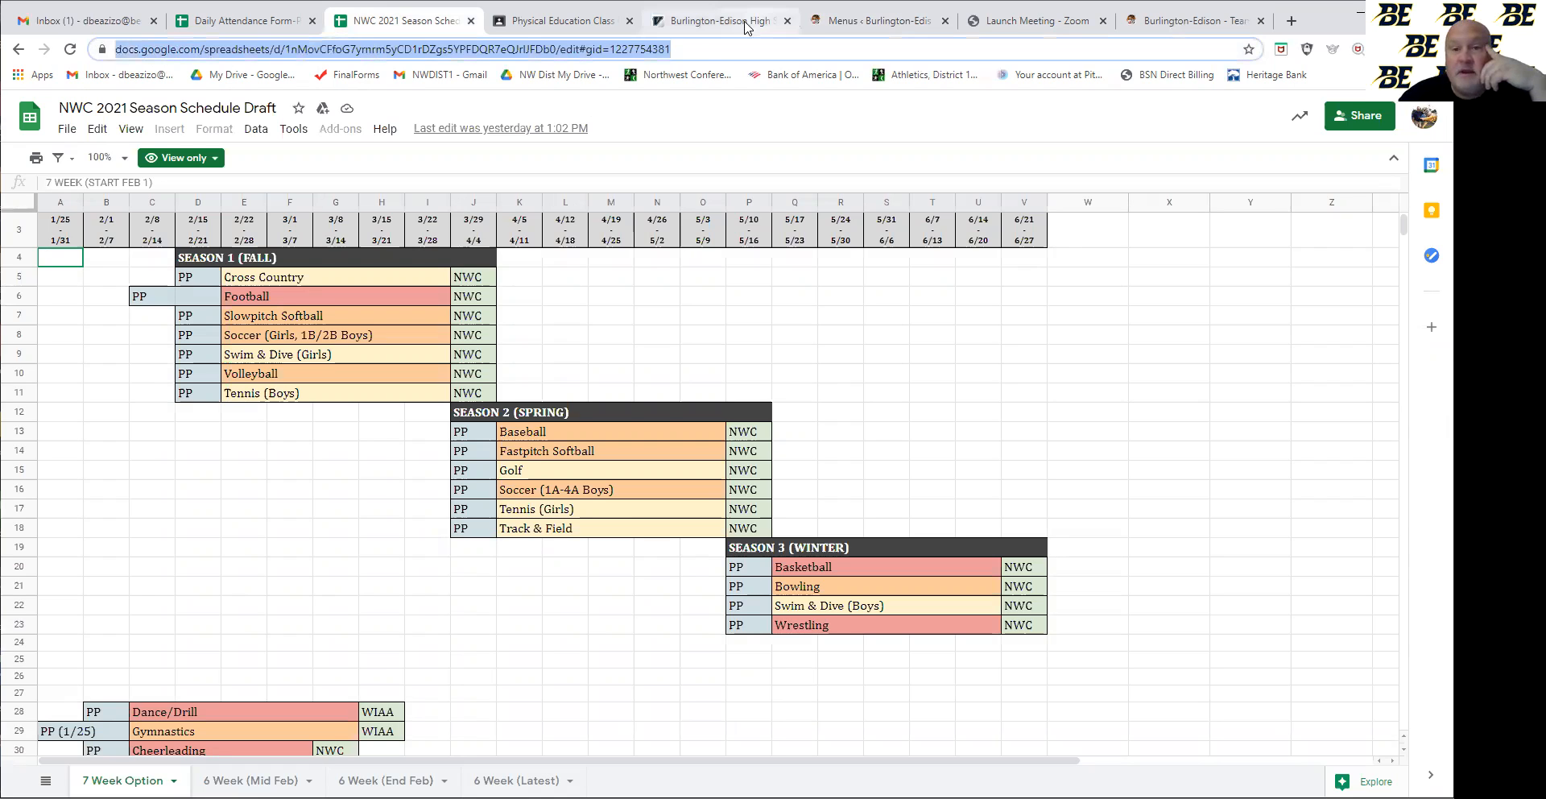
Go back to the menu editor and place the cursor in the custom link's link text field
{"action": "left_click", "coordinate": [852, 24]}
{"action": "left_click", "coordinate": [272, 335]}
{"action": "left_click", "coordinate": [263, 371]}
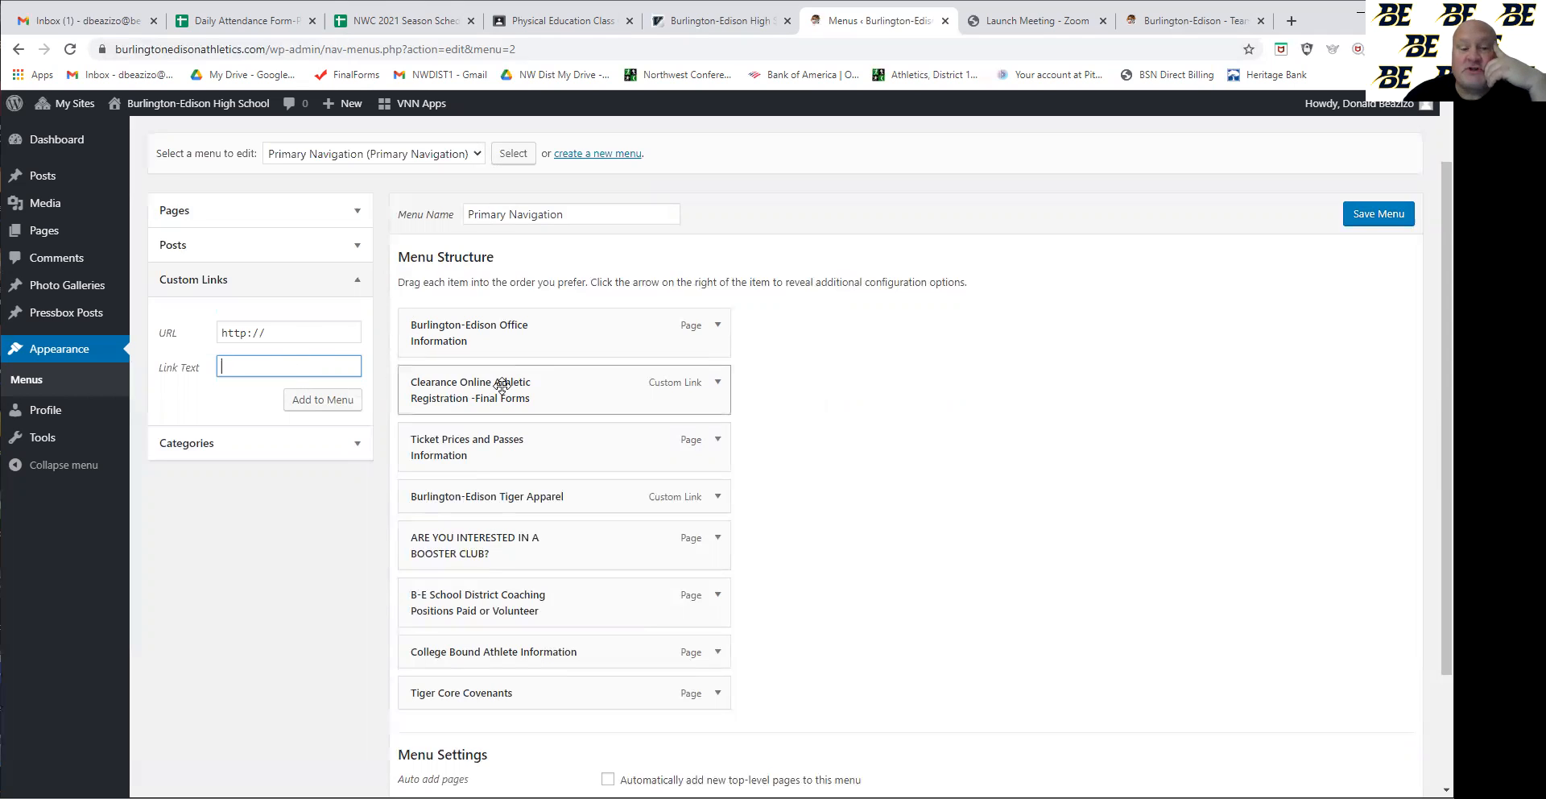
View the public site's More menu, test its Clearance Online Athletic Registration -Final Forms link and close the page it opens
{"action": "left_click", "coordinate": [1174, 28]}
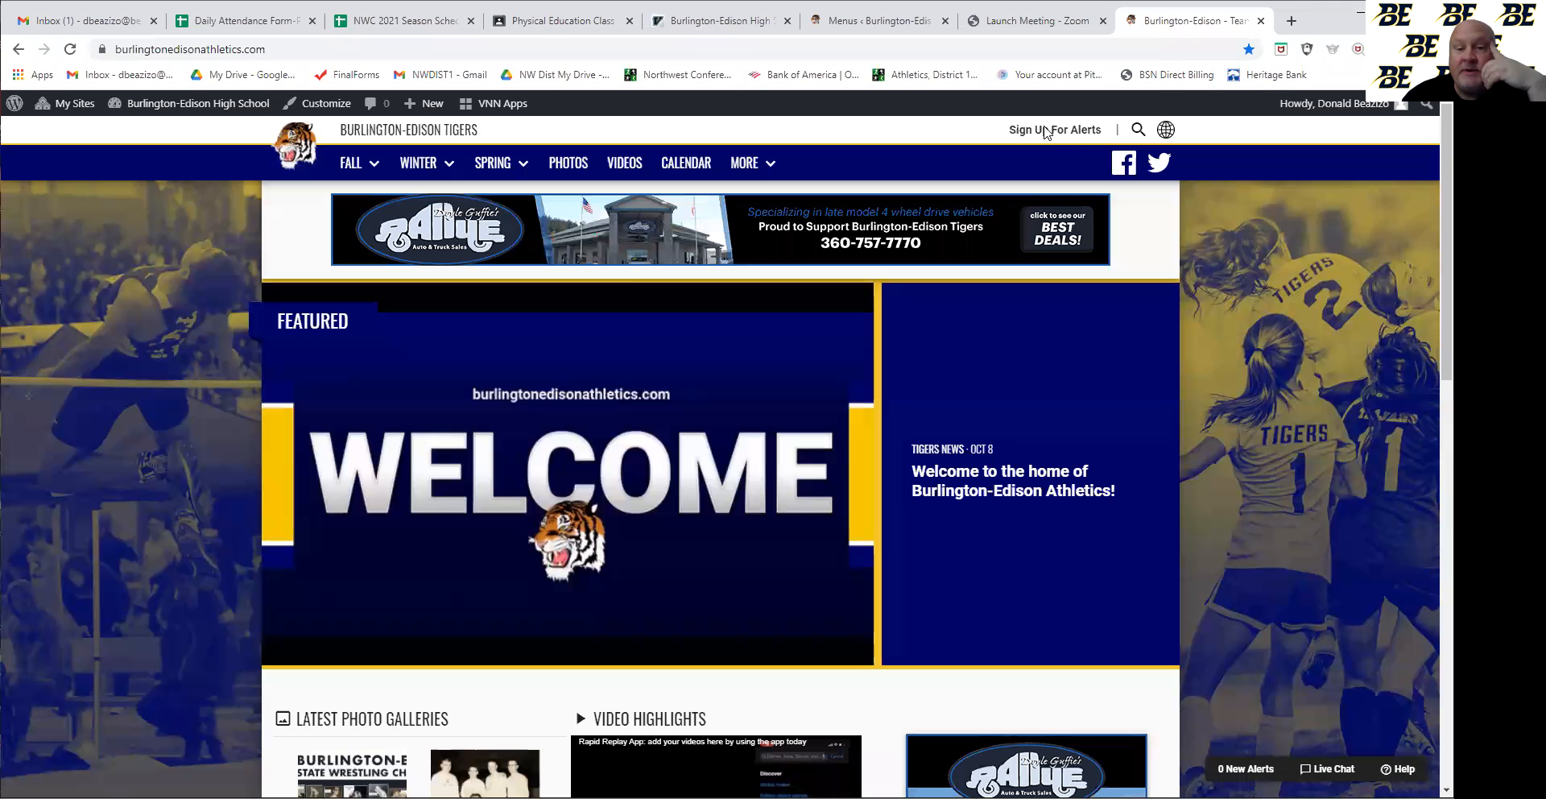
{"action": "mouse_move", "coordinate": [772, 163]}
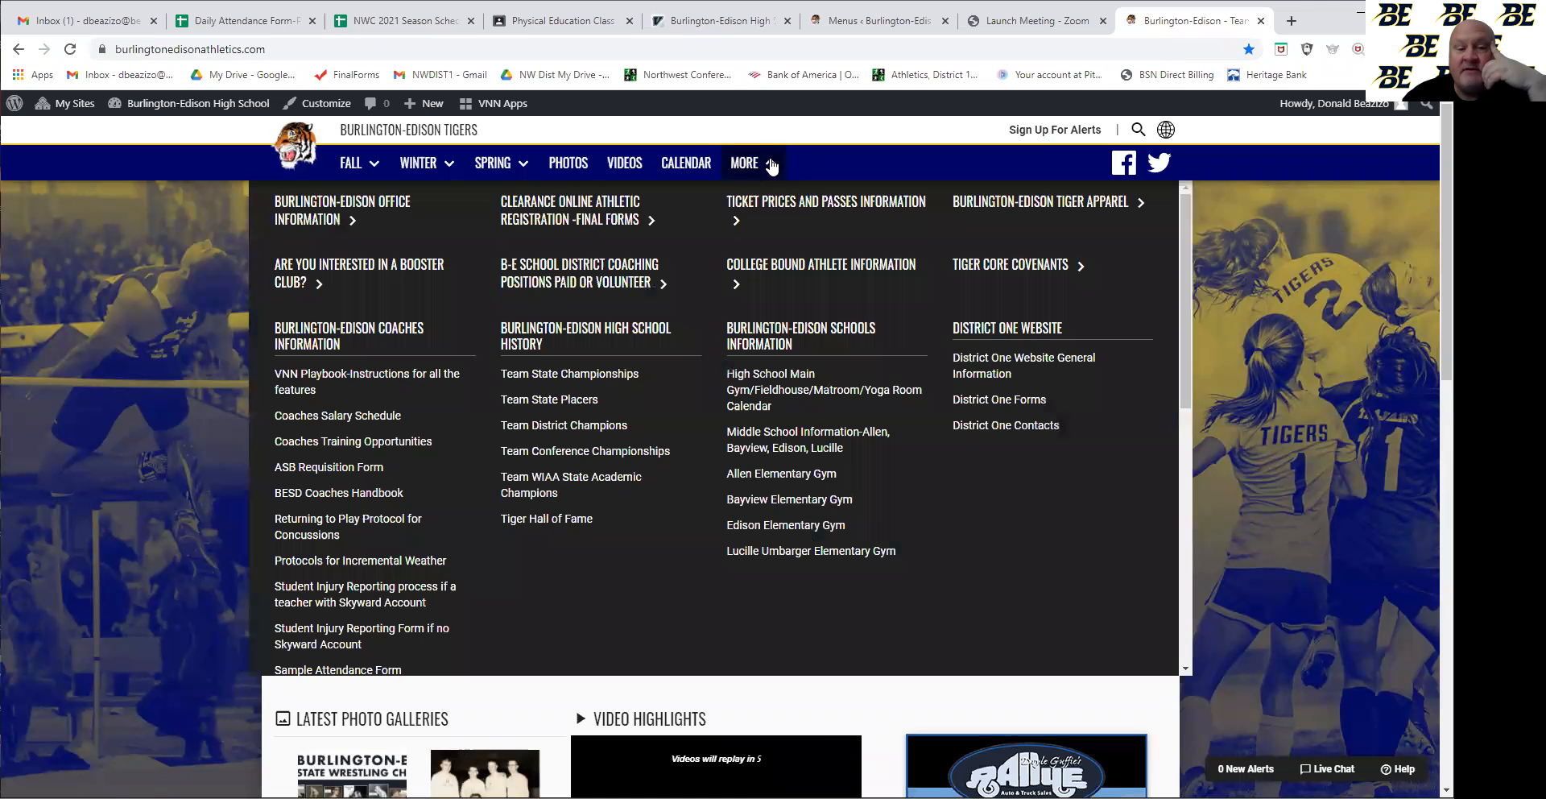
{"action": "left_click", "coordinate": [569, 223]}
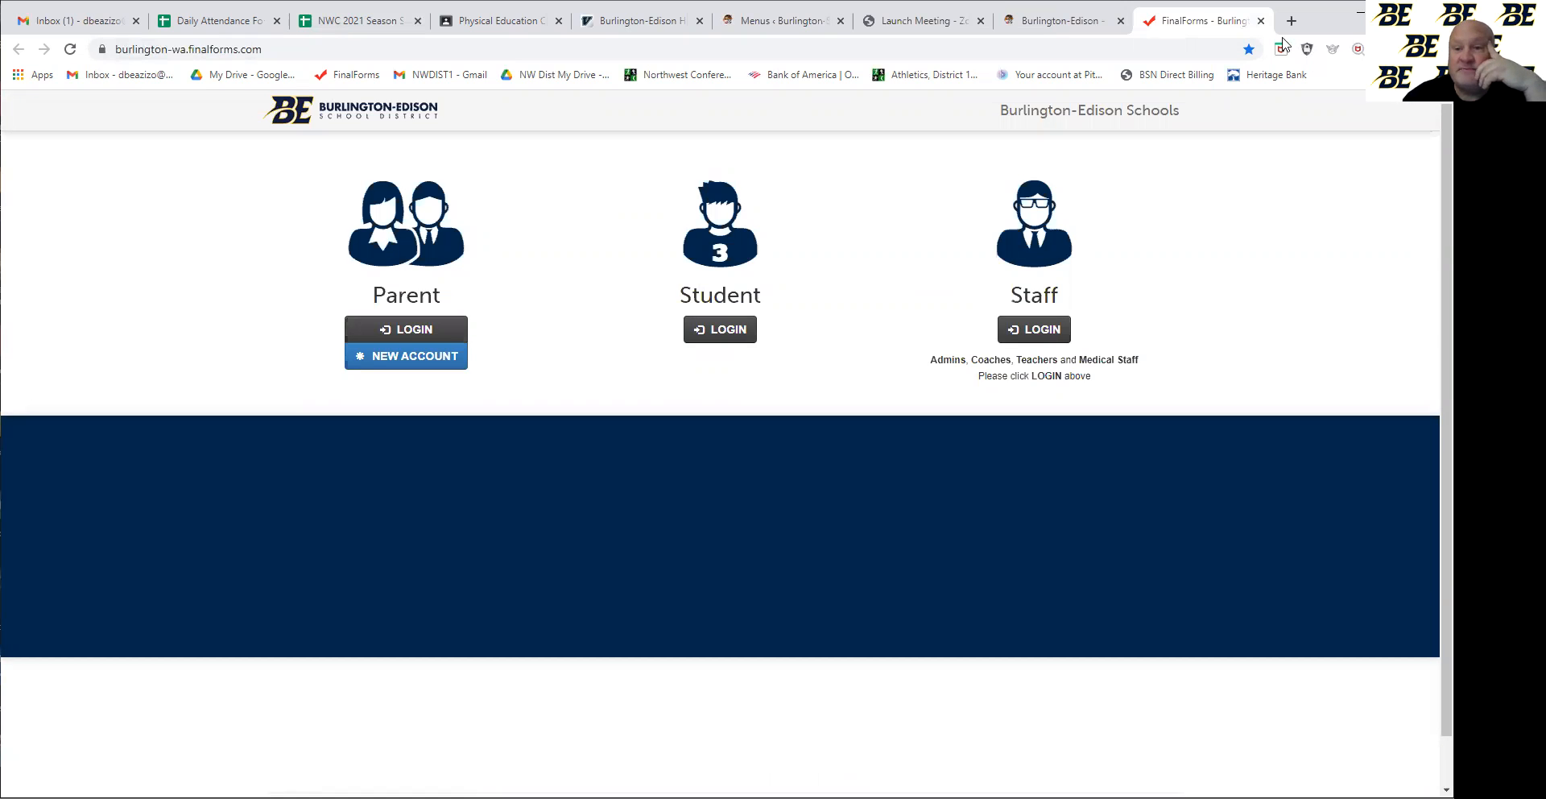
{"action": "left_click", "coordinate": [1261, 22]}
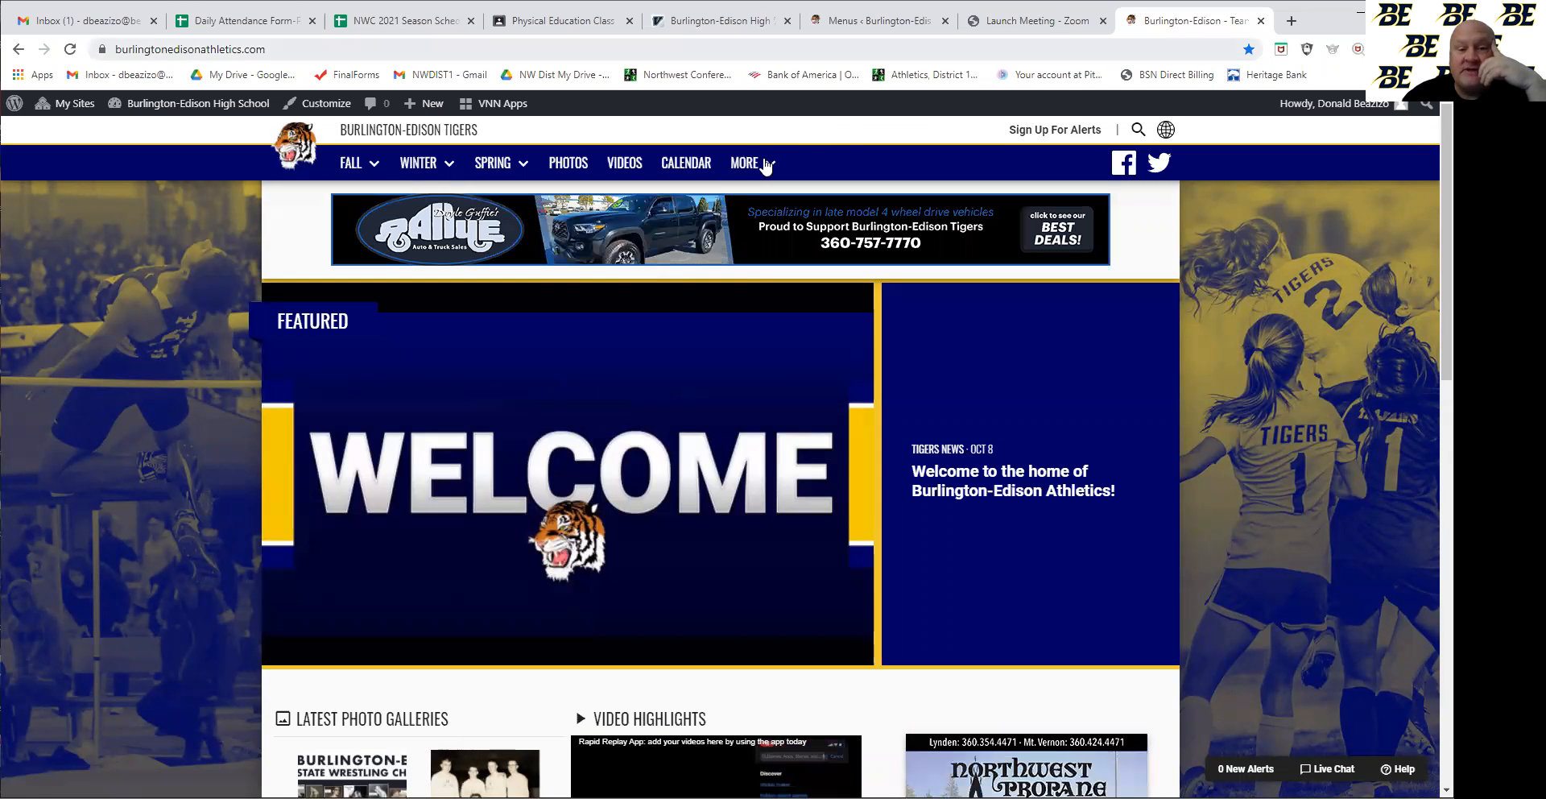
{"action": "left_click", "coordinate": [767, 167]}
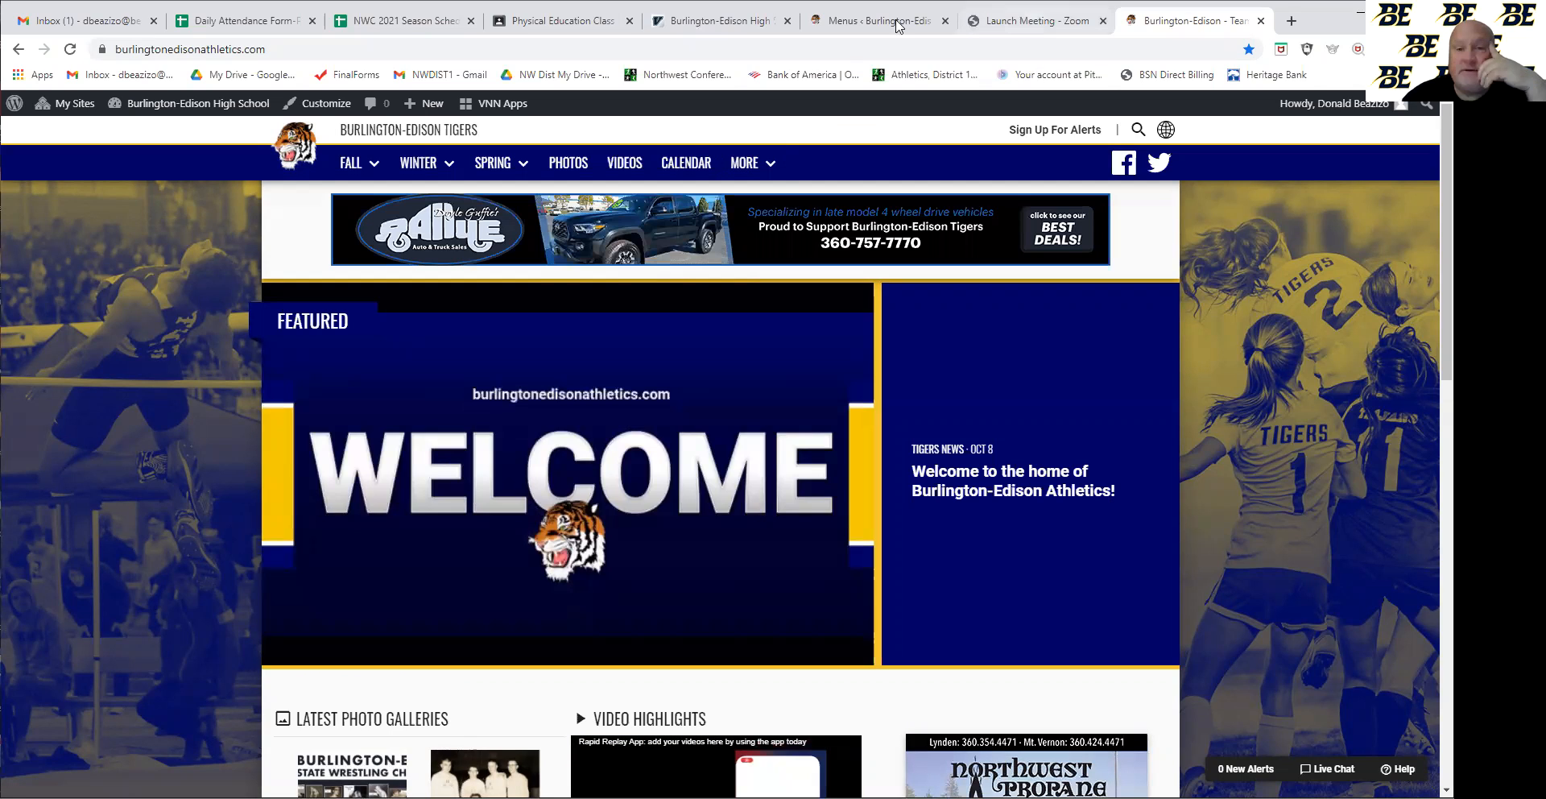
Return to the menu editor and view the blank form for creating a new menu
{"action": "left_click", "coordinate": [878, 21]}
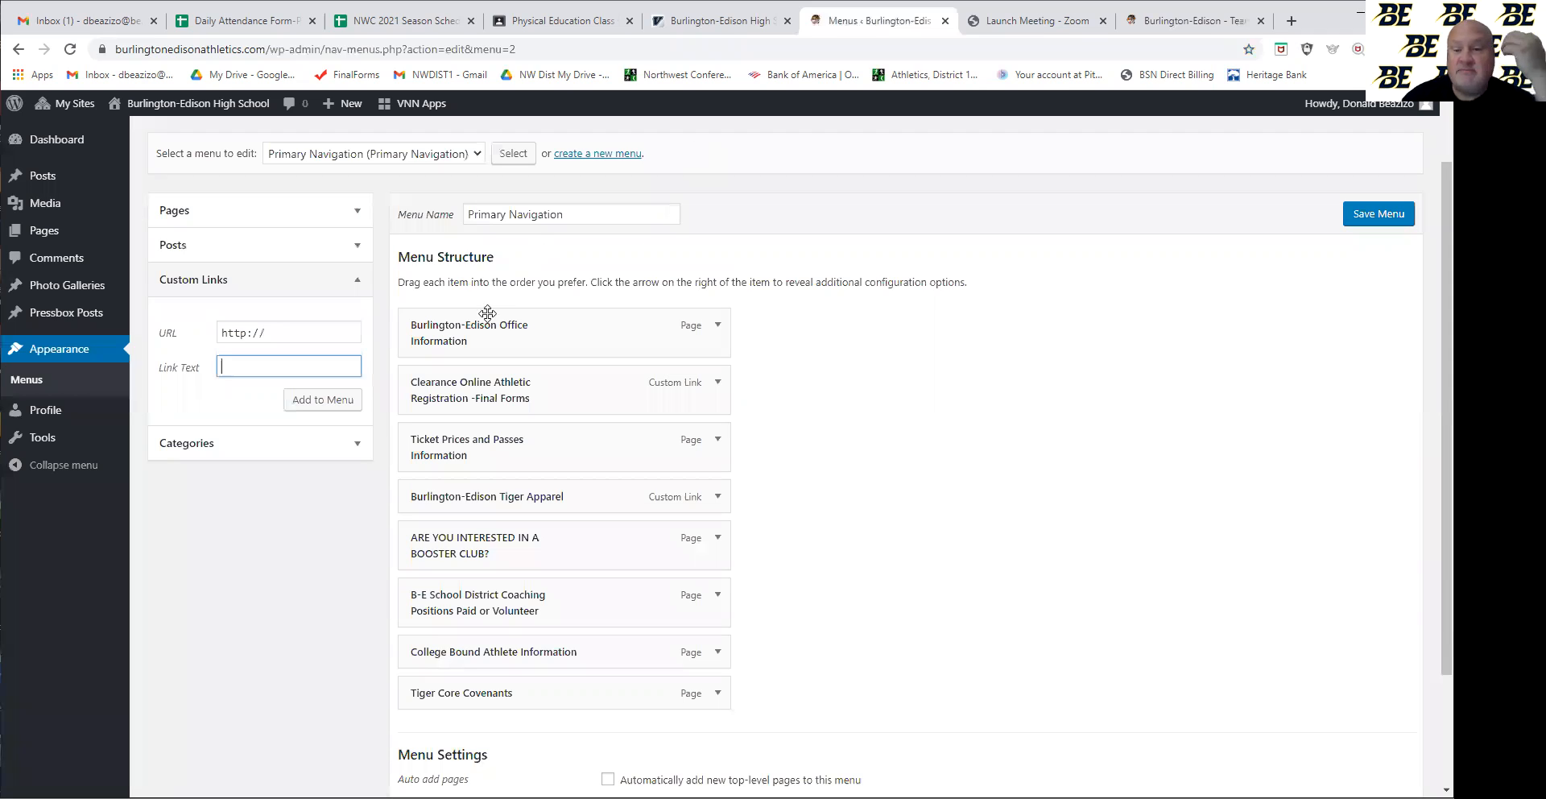
{"action": "left_click", "coordinate": [596, 155]}
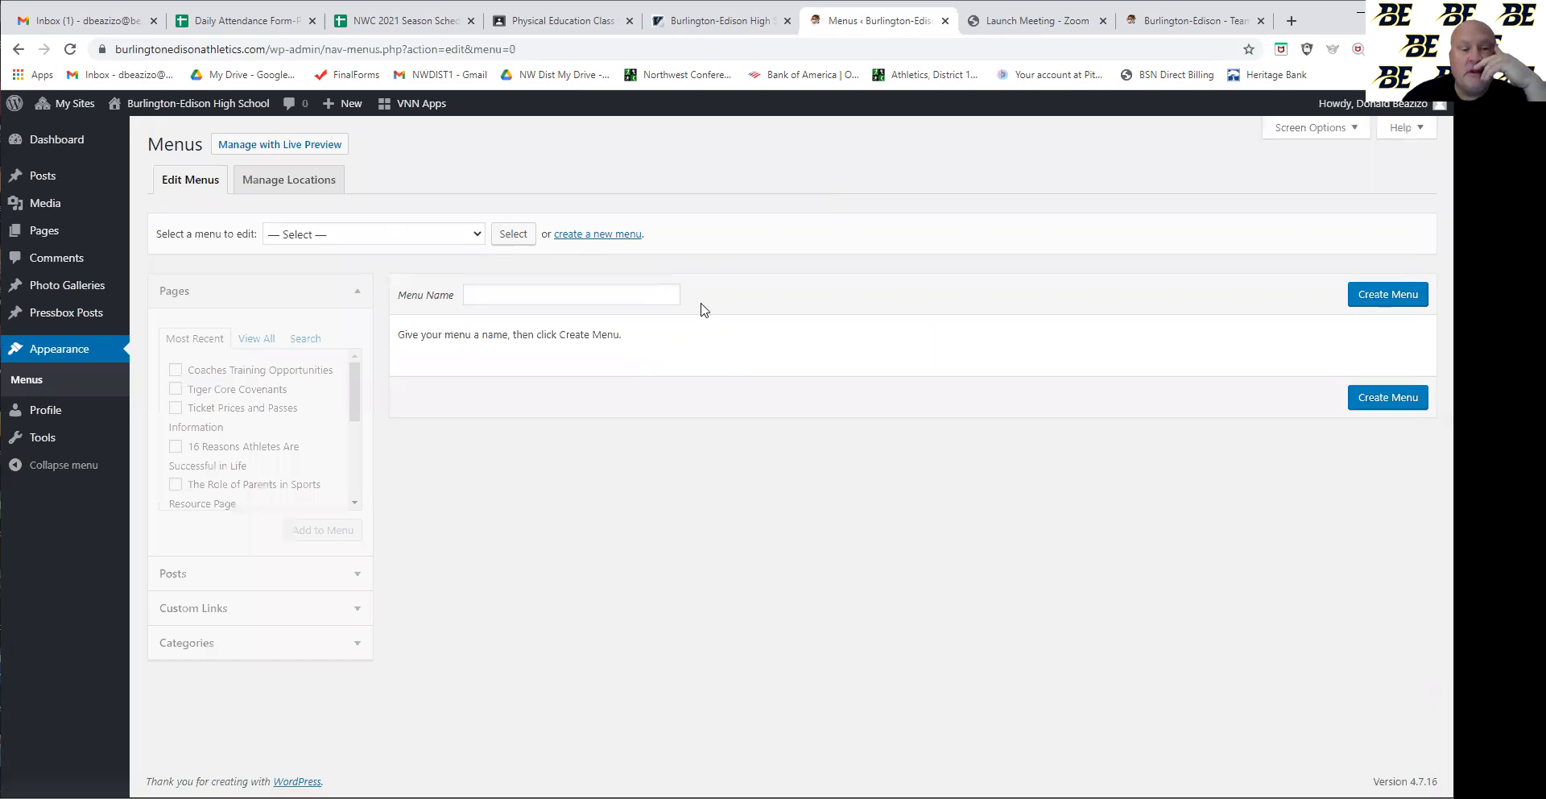
{"action": "left_click", "coordinate": [595, 296]}
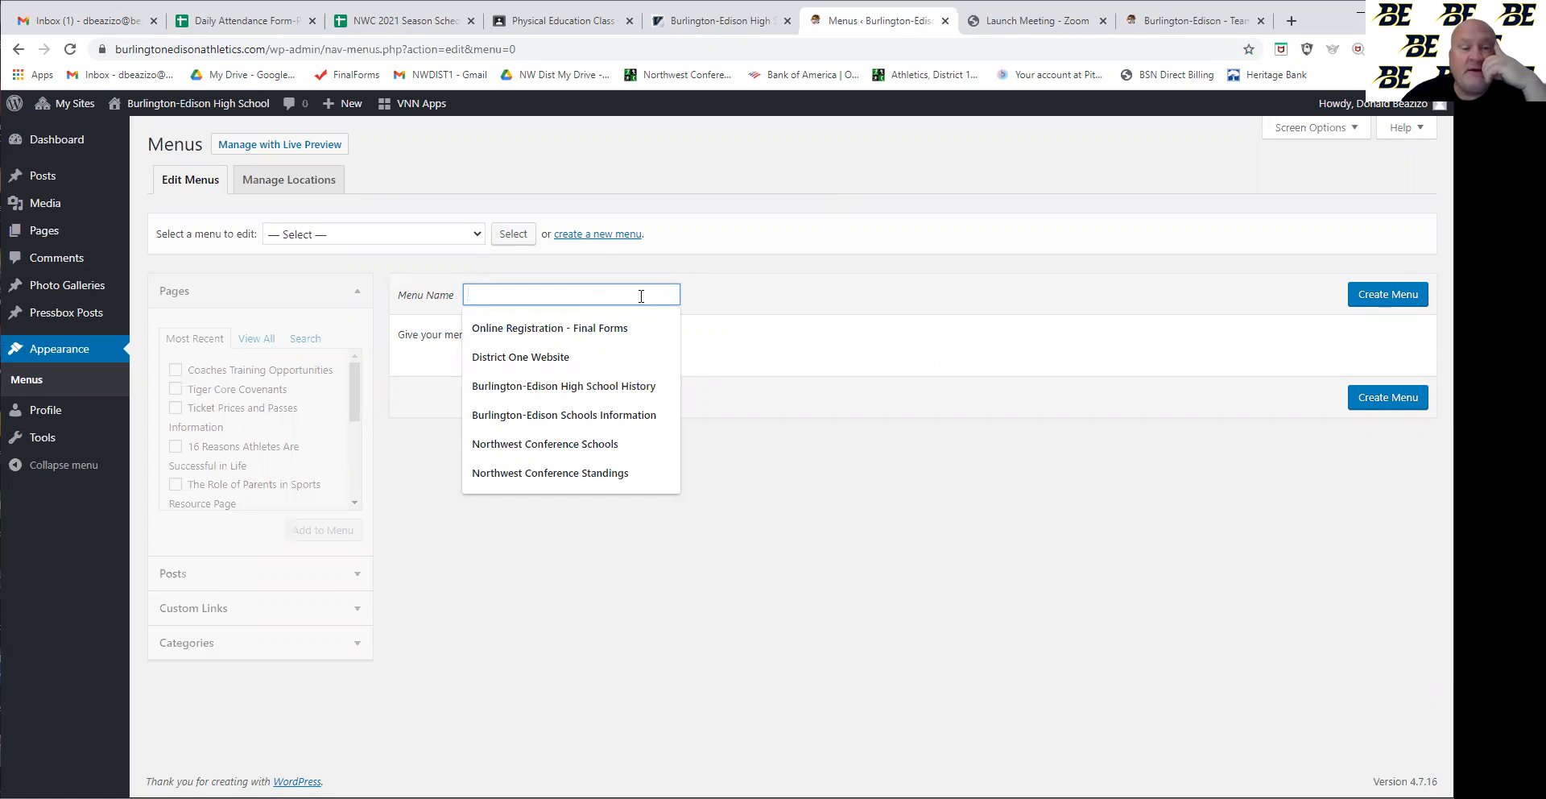
Load the Burlington-Edison Coaches Information menu for editing and view its items
{"action": "left_click", "coordinate": [475, 235]}
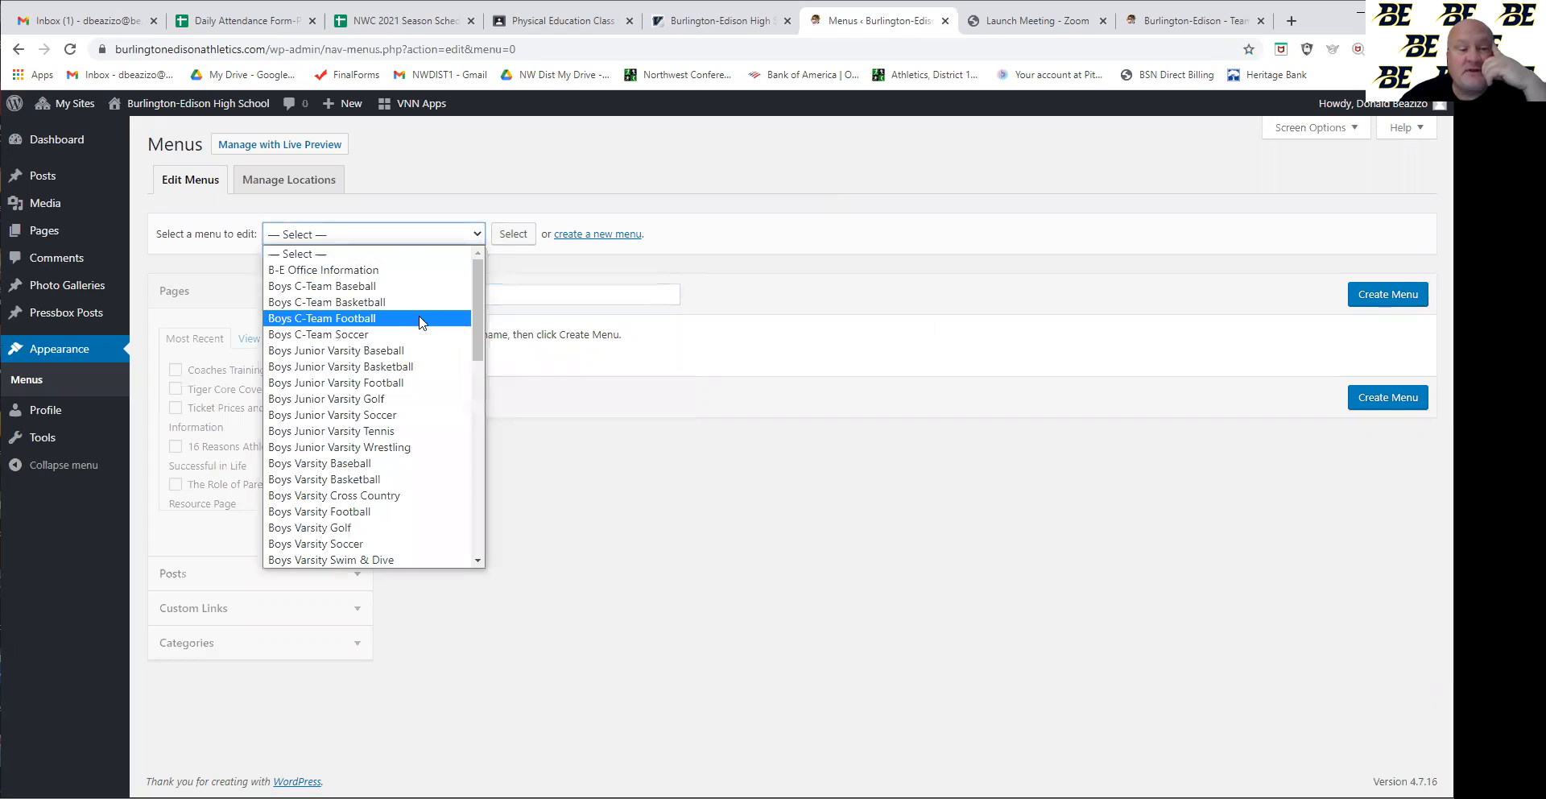
{"action": "scroll", "coordinate": [419, 322], "scroll_direction": "down", "scroll_amount": 4}
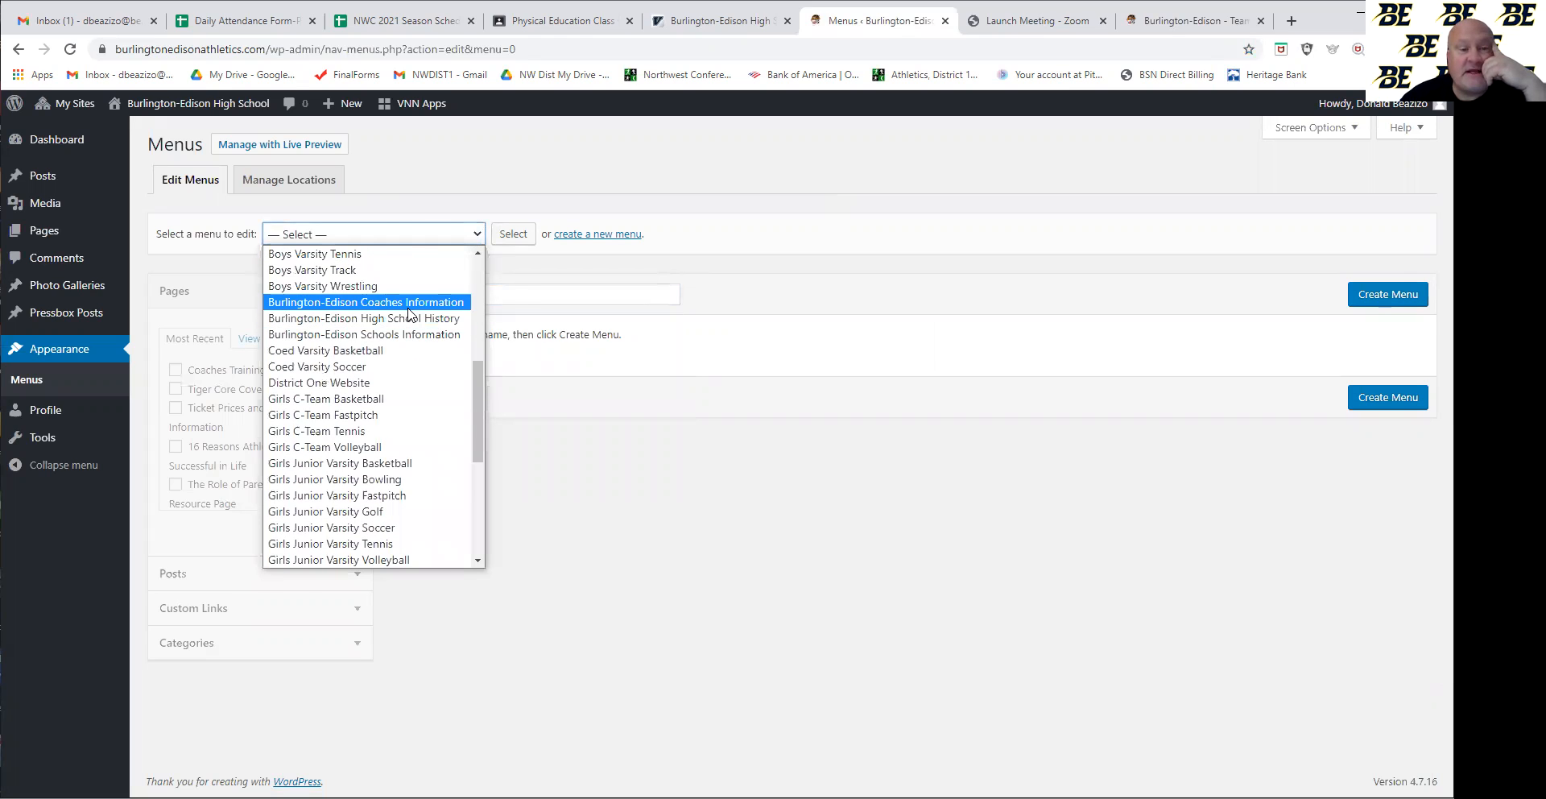
{"action": "left_click", "coordinate": [408, 304]}
{"action": "left_click", "coordinate": [513, 234]}
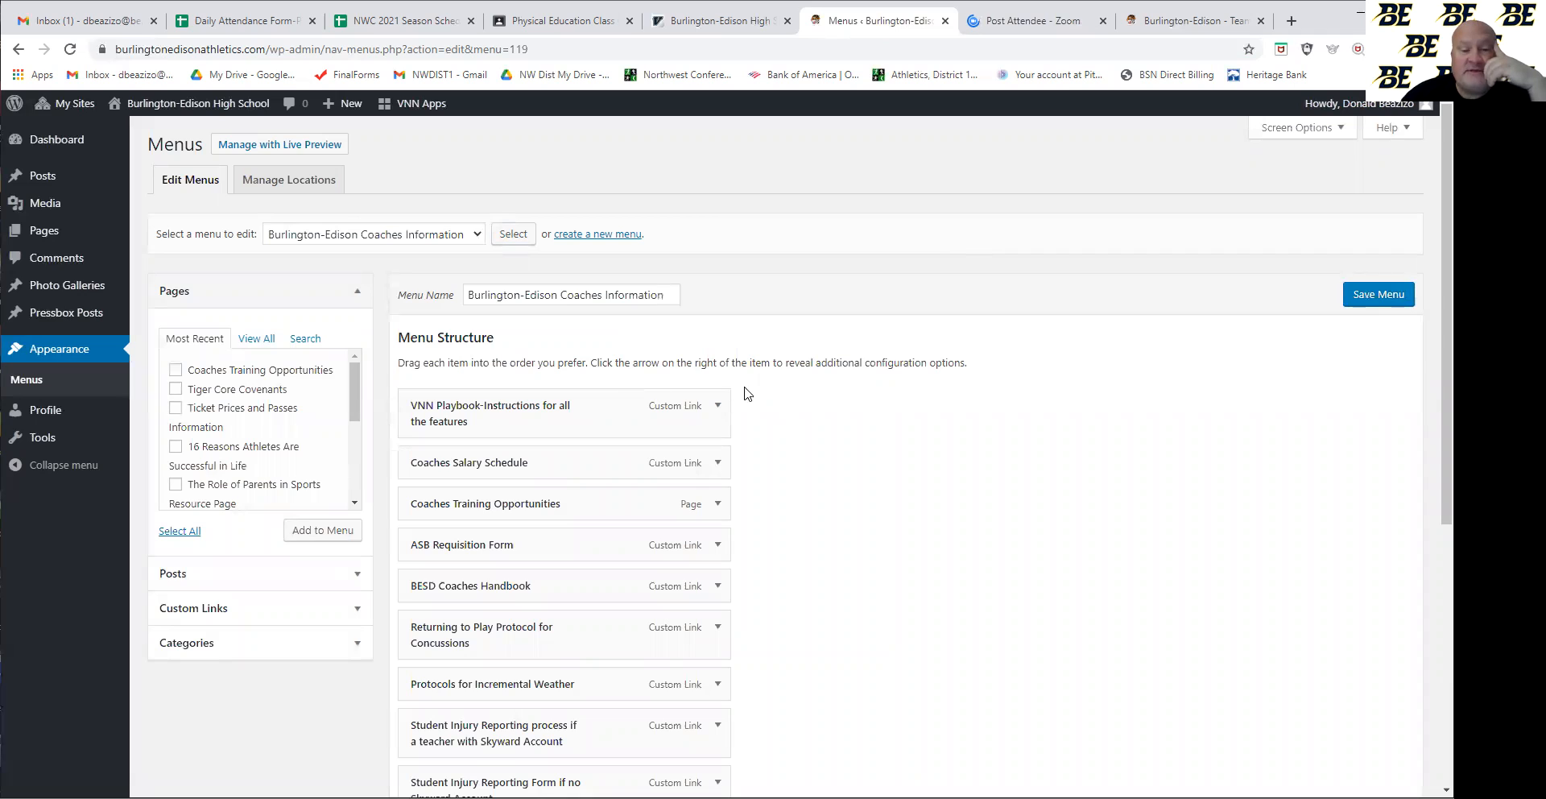
{"action": "scroll", "coordinate": [704, 343], "scroll_direction": "down", "scroll_amount": 1}
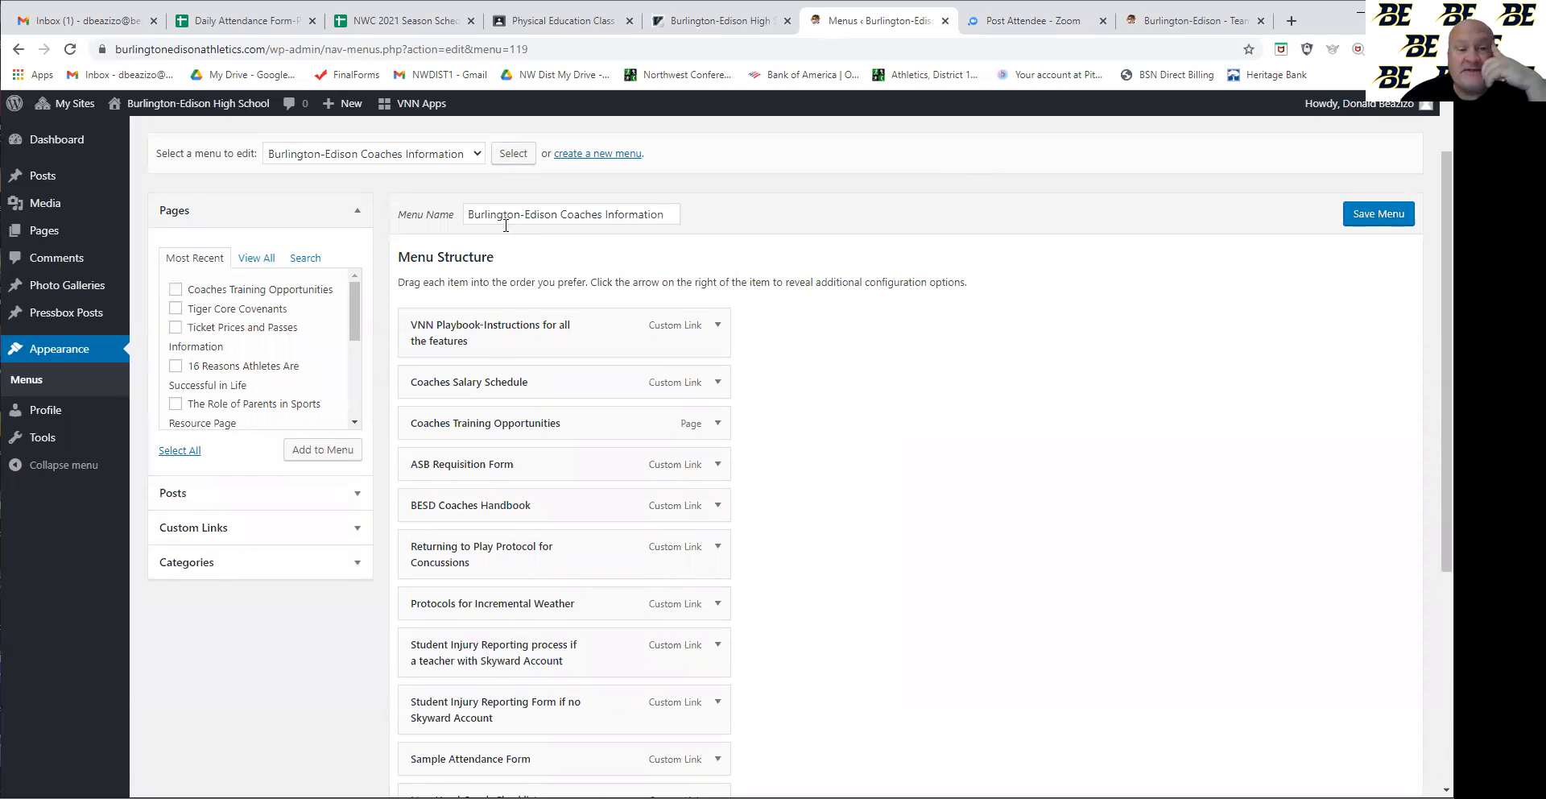
Switch to the public athletics site and review all sections of its More menu, down to the WIAA State Website links
{"action": "left_click", "coordinate": [1186, 21]}
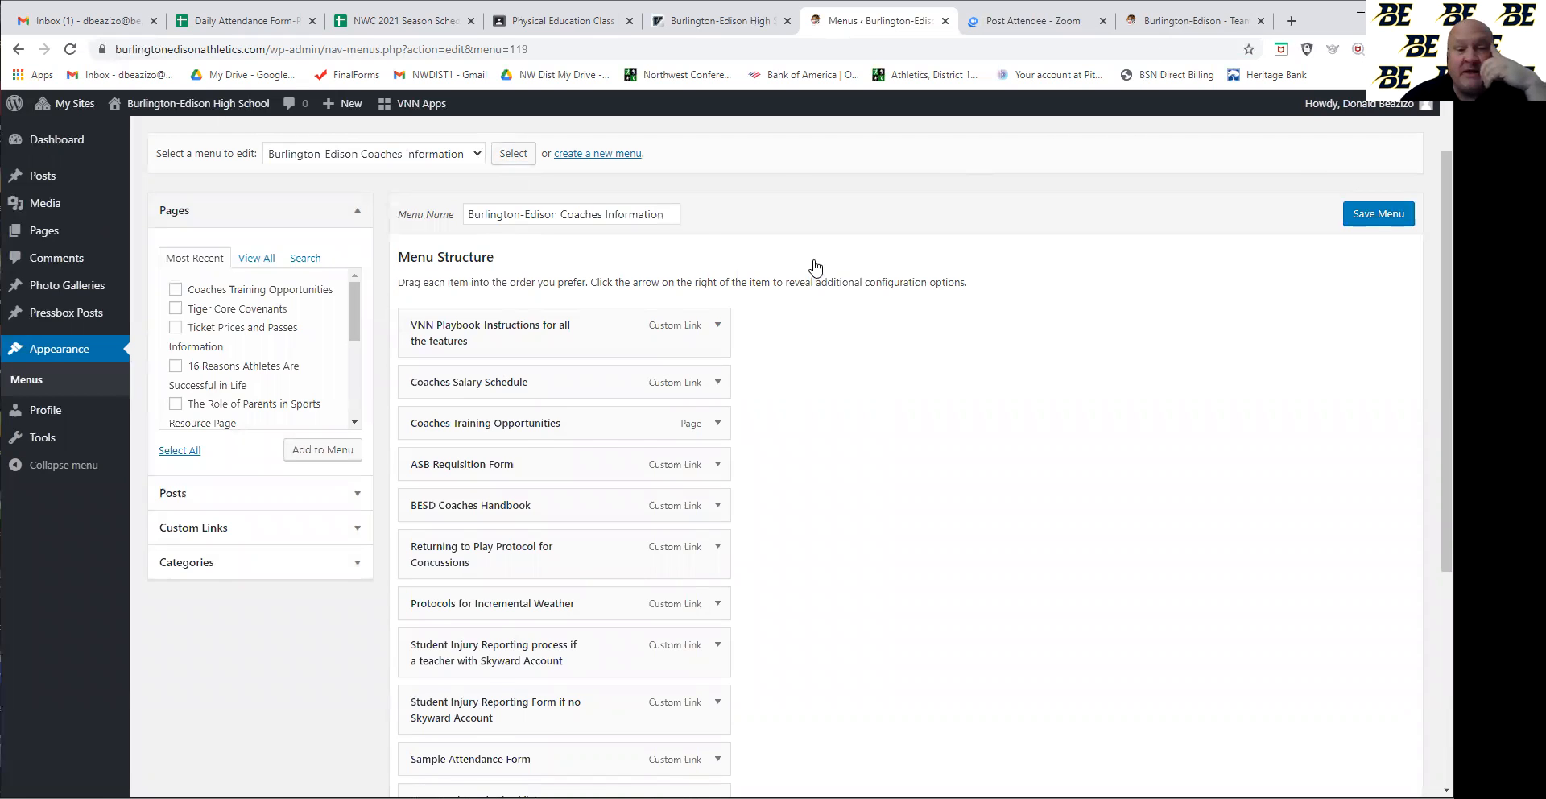
{"action": "left_click", "coordinate": [771, 165]}
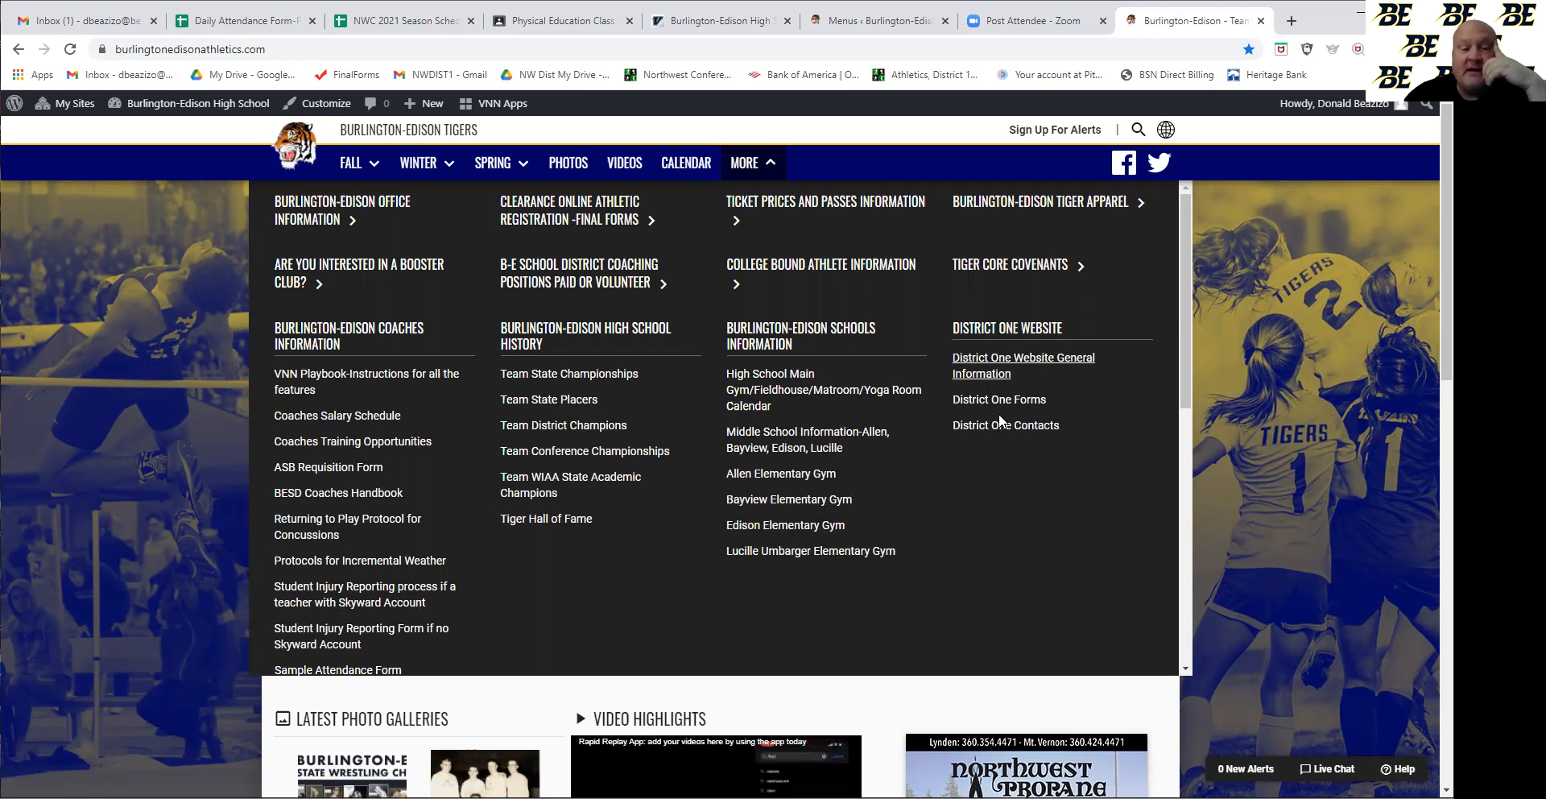
{"action": "scroll", "coordinate": [612, 422], "scroll_direction": "down", "scroll_amount": 4}
{"action": "scroll", "coordinate": [322, 330], "scroll_direction": "down", "scroll_amount": 3}
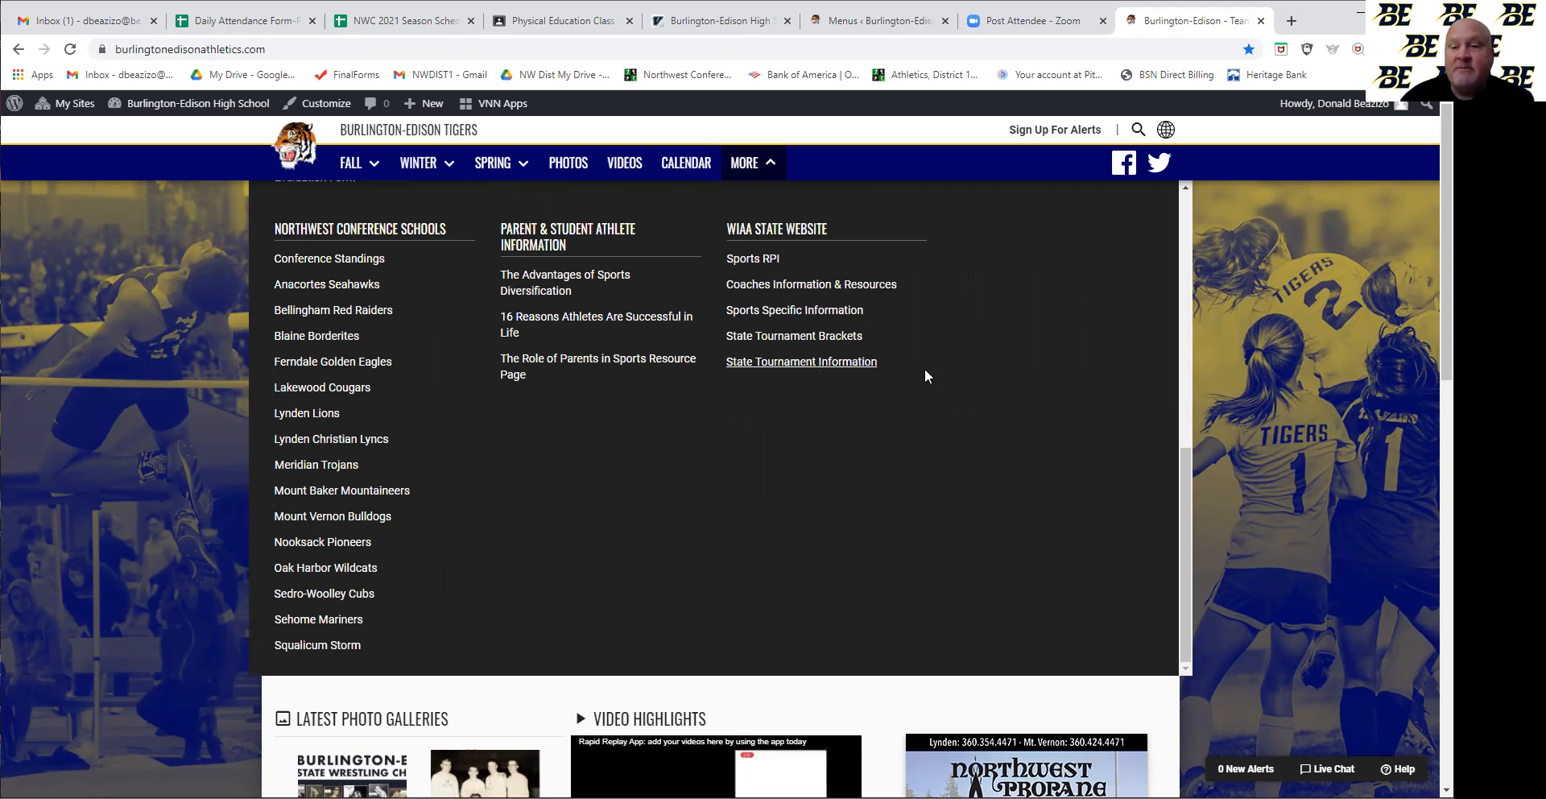
{"action": "scroll", "coordinate": [793, 363], "scroll_direction": "up", "scroll_amount": 4}
{"action": "scroll", "coordinate": [925, 290], "scroll_direction": "up", "scroll_amount": 3}
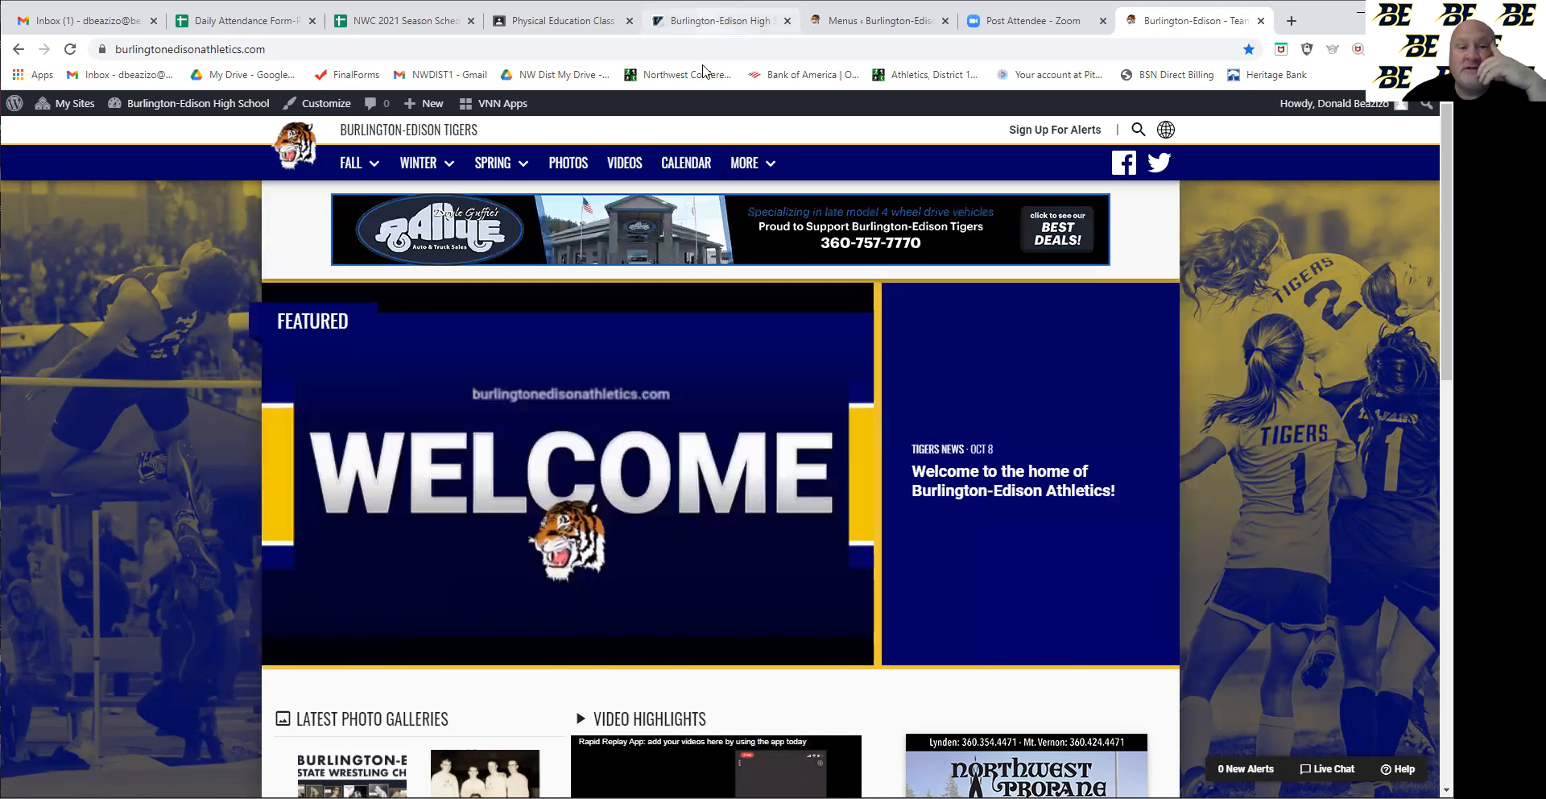
Compare the VNN dashboard with the menu editor, viewing the editor's custom link fields and its list of pages
{"action": "left_click", "coordinate": [708, 21]}
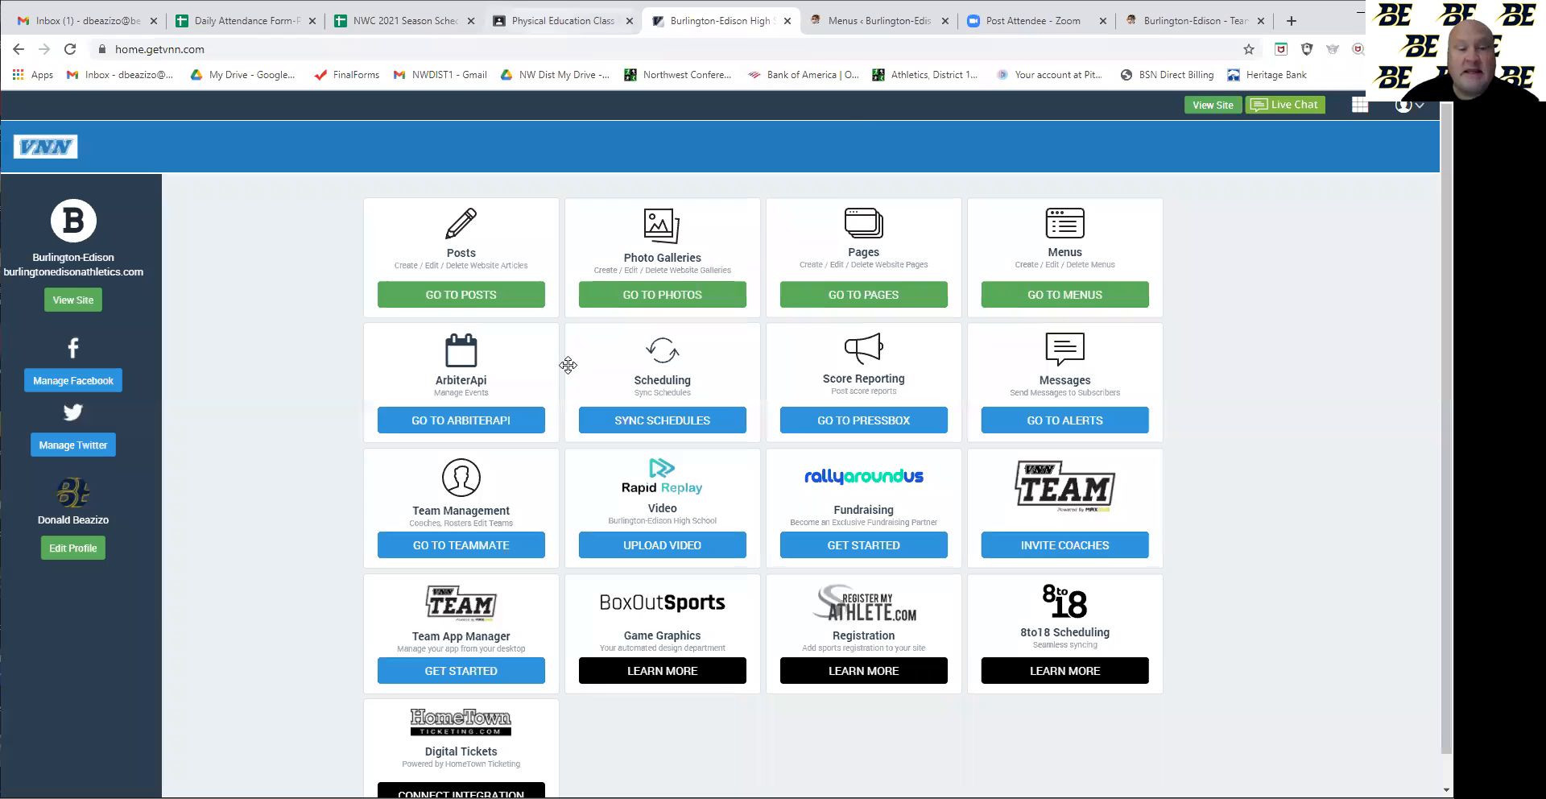
{"action": "key", "text": "ctrl+Tab"}
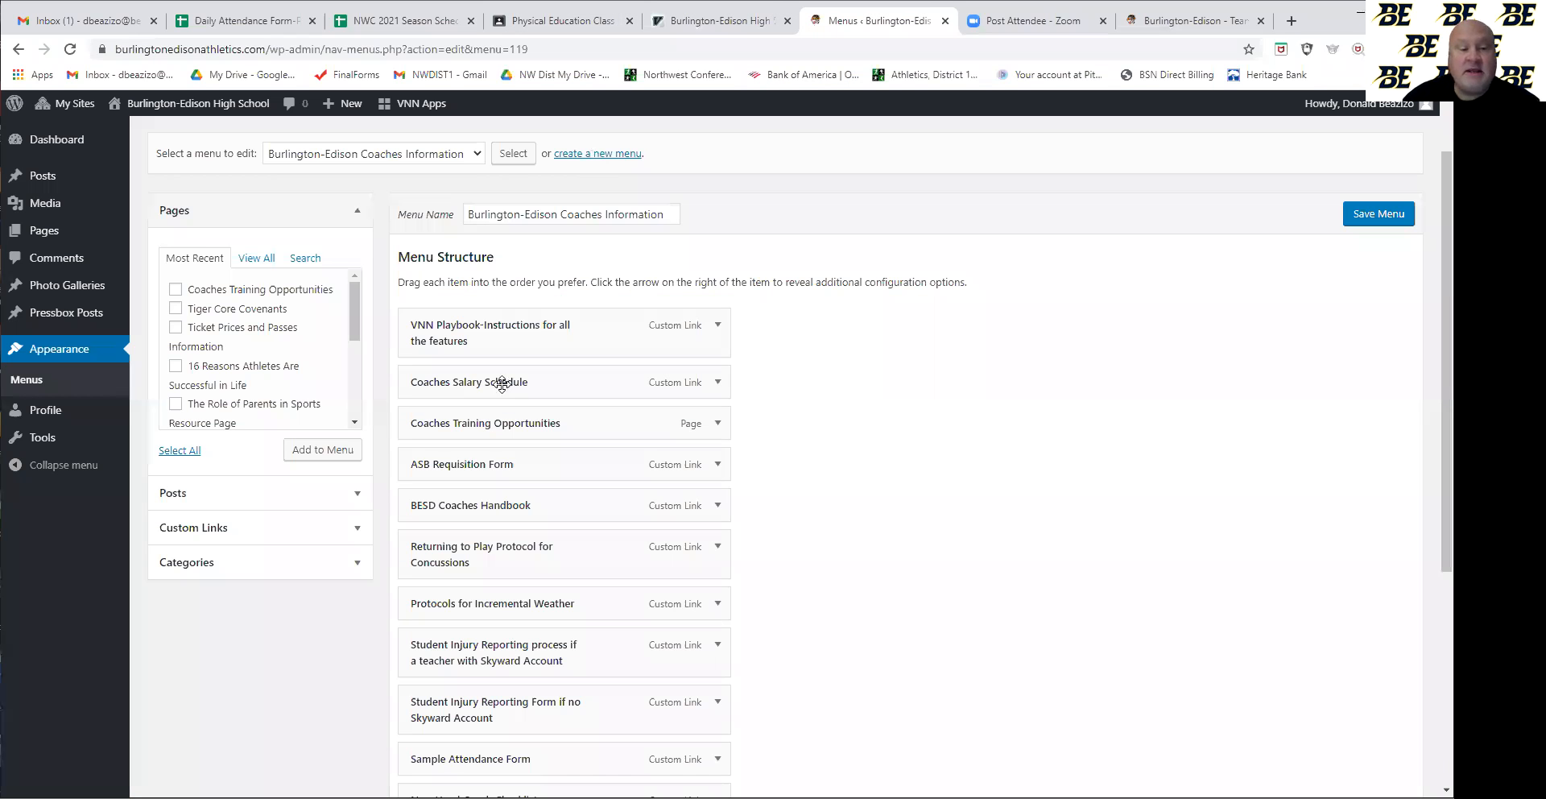
{"action": "left_click", "coordinate": [357, 529]}
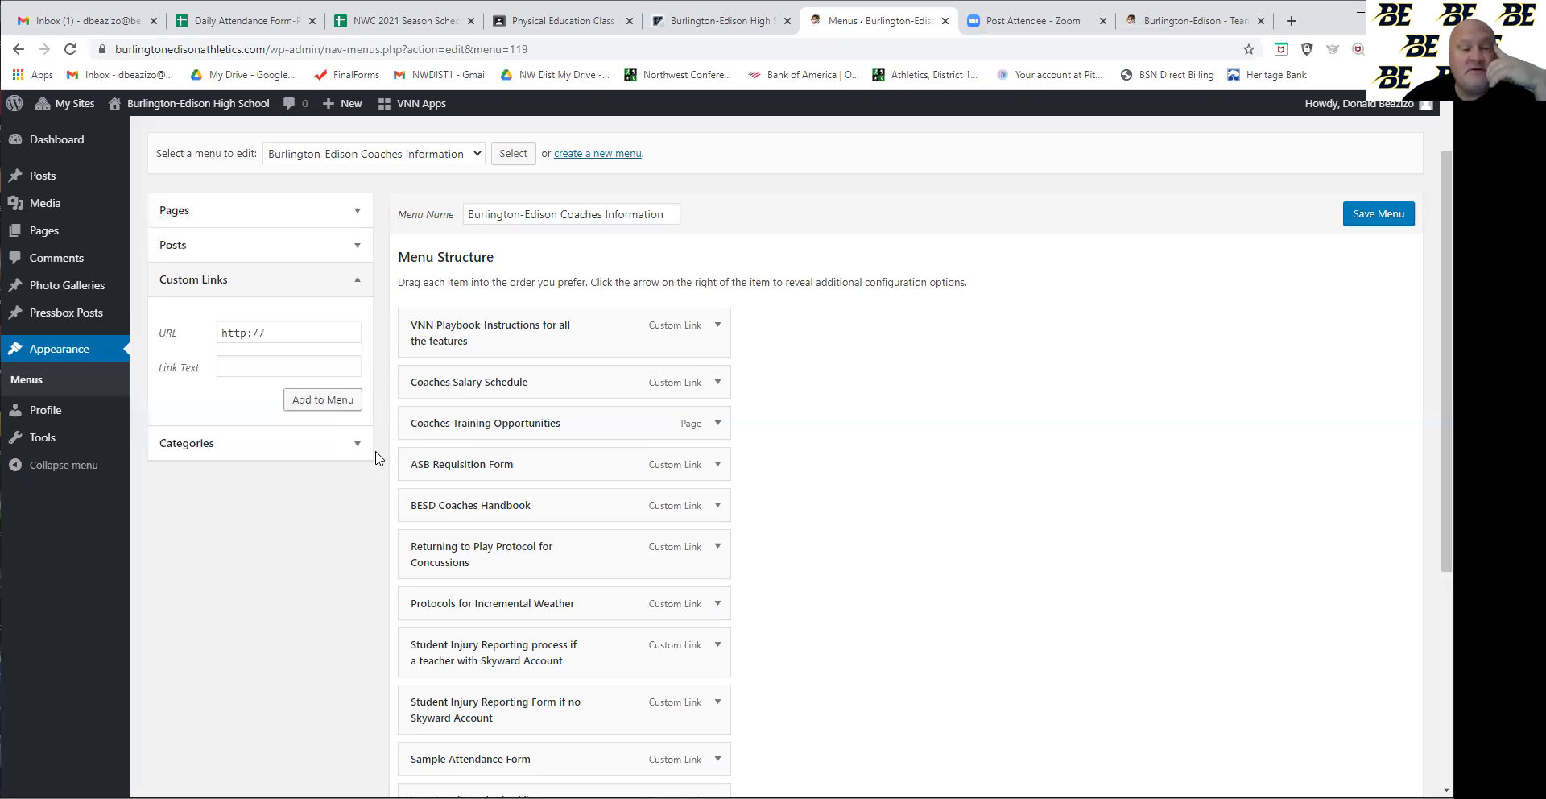
{"action": "left_click", "coordinate": [357, 212]}
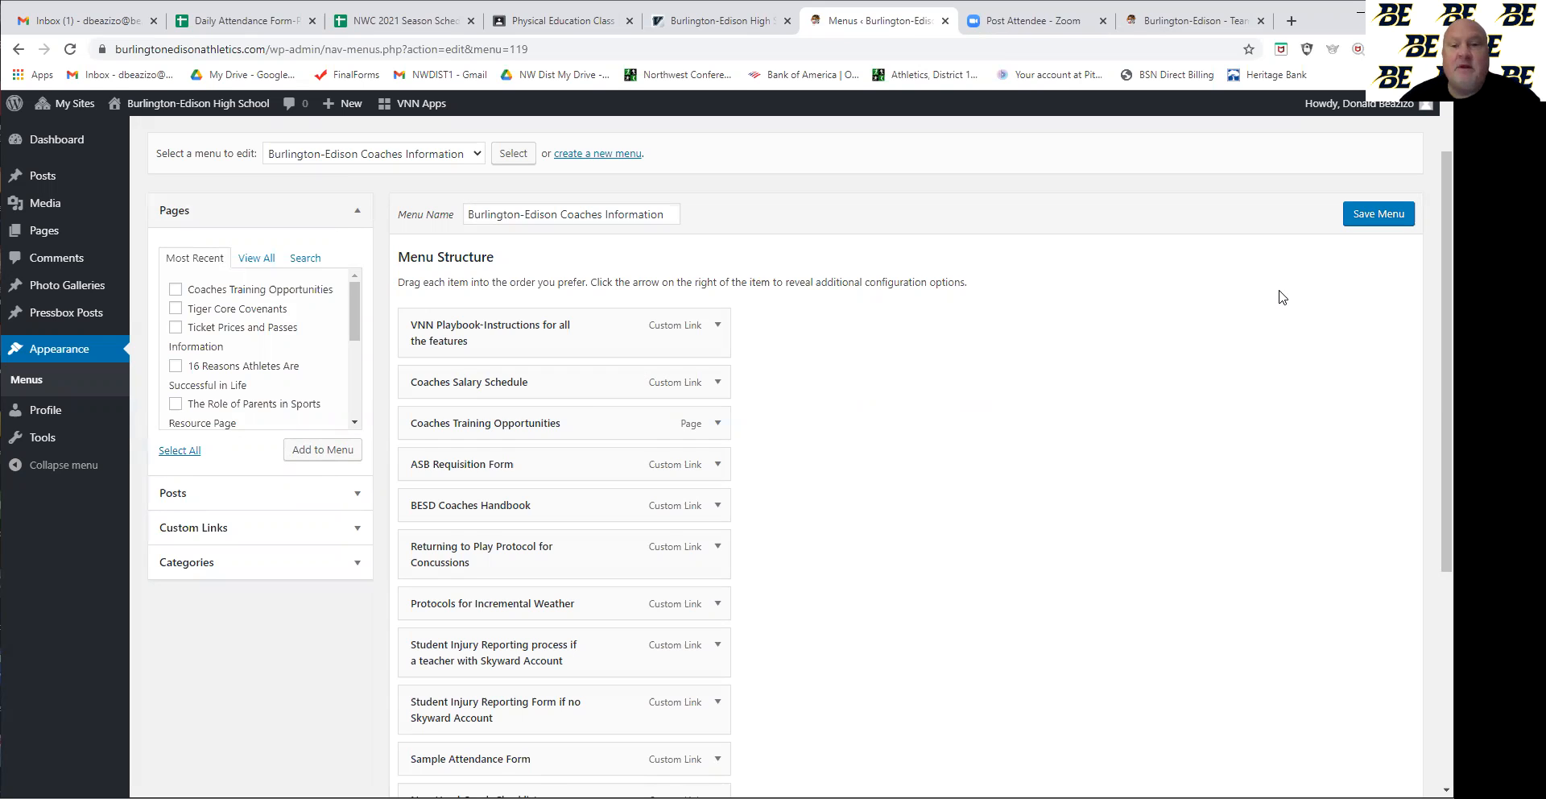
{"action": "left_click", "coordinate": [736, 26]}
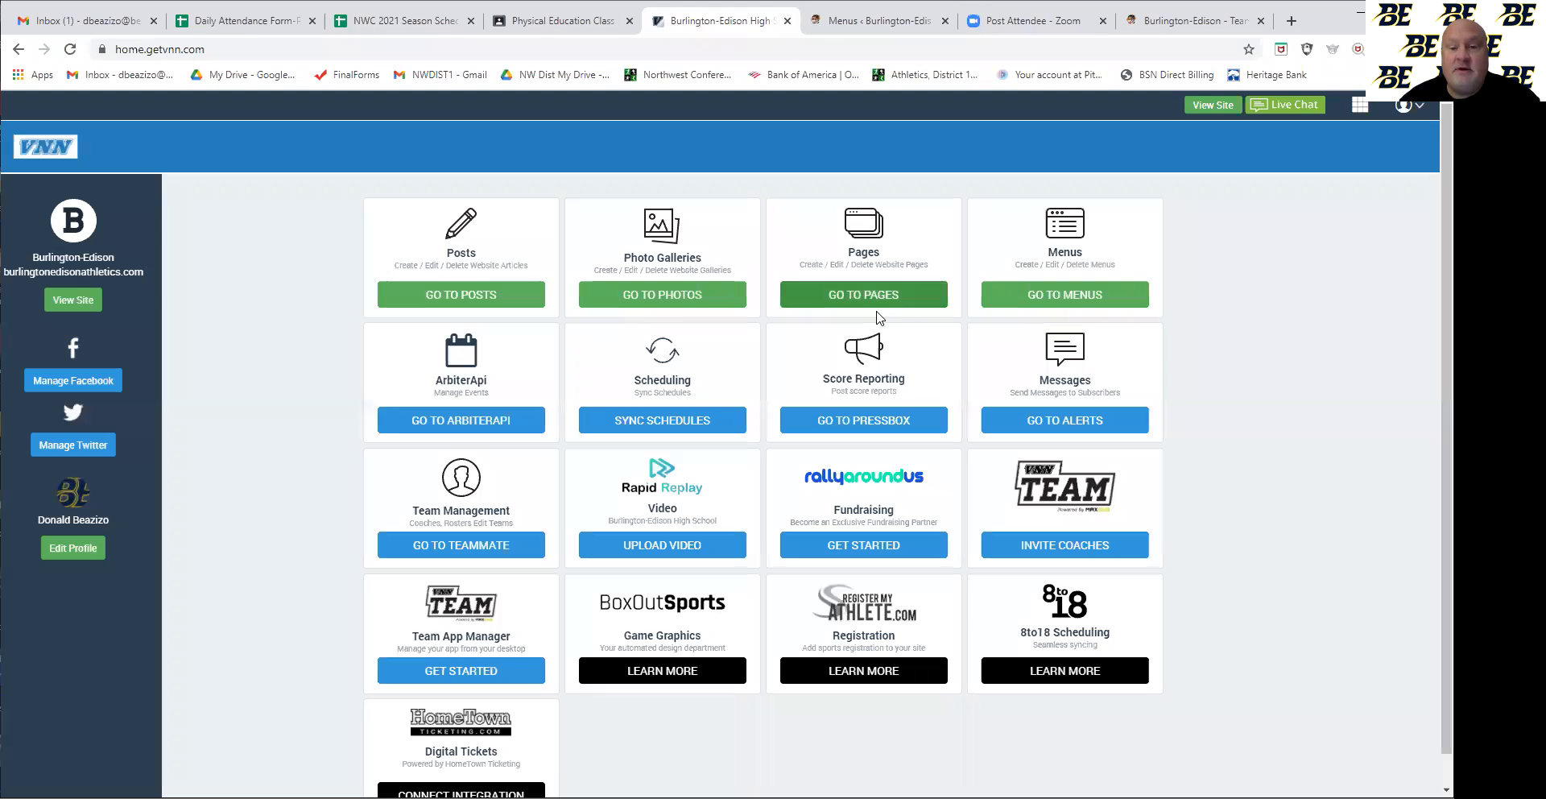
{"action": "left_click", "coordinate": [878, 29]}
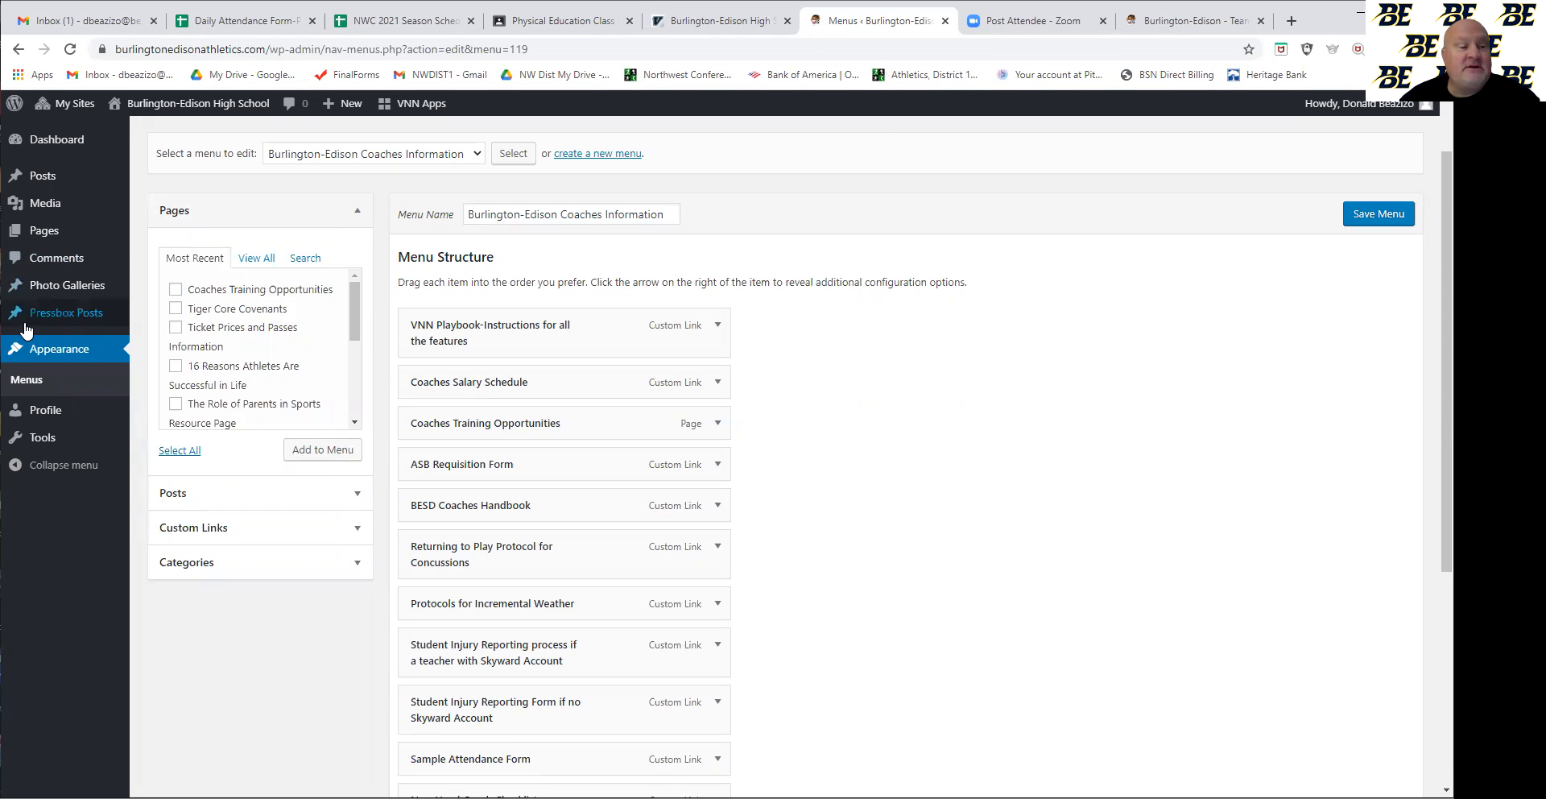
Open the list of all website pages and start a new page
{"action": "mouse_move", "coordinate": [36, 236]}
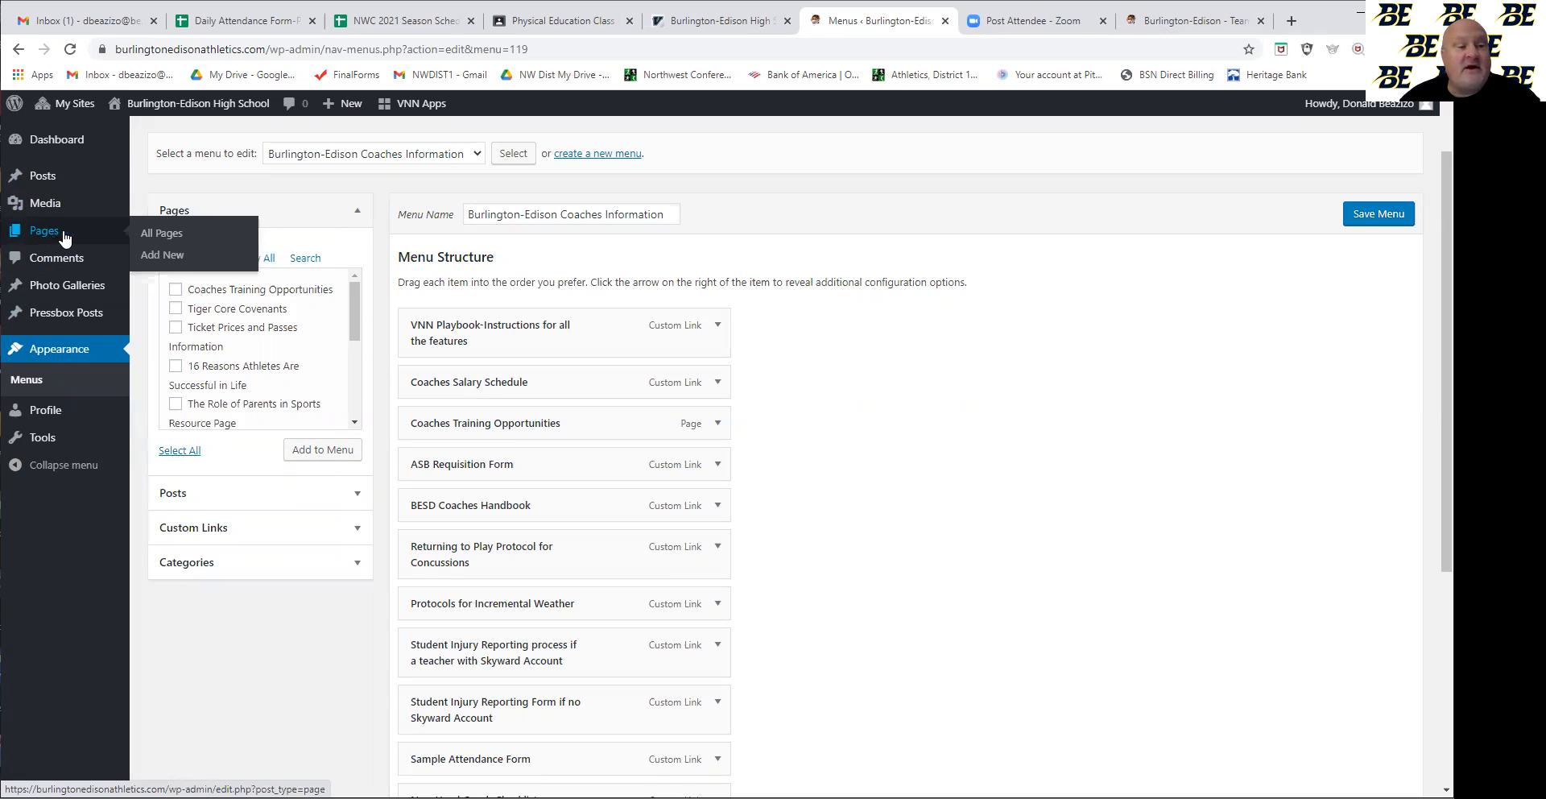
{"action": "left_click", "coordinate": [159, 234]}
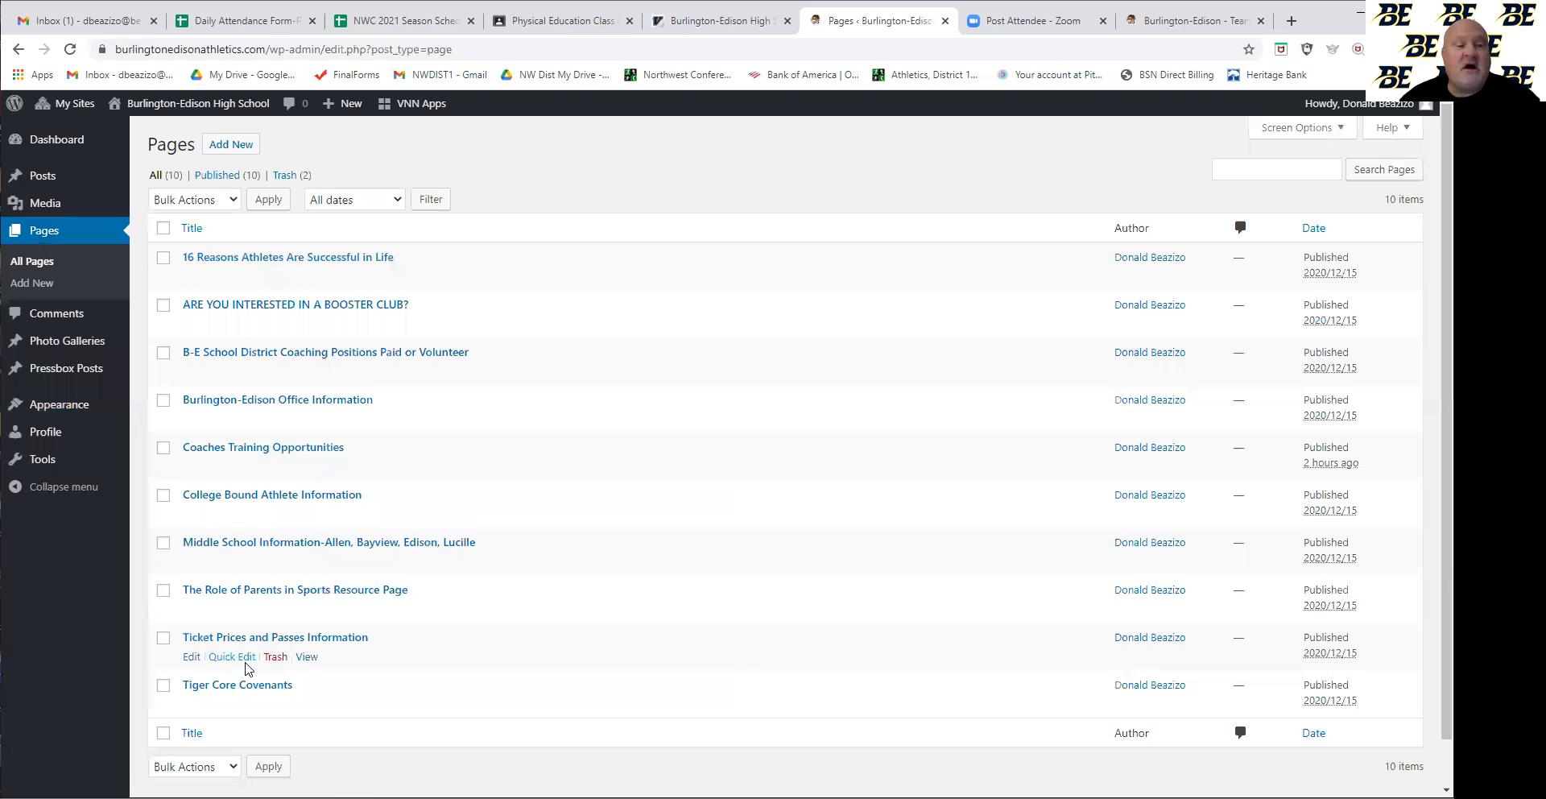
{"action": "left_click", "coordinate": [231, 145]}
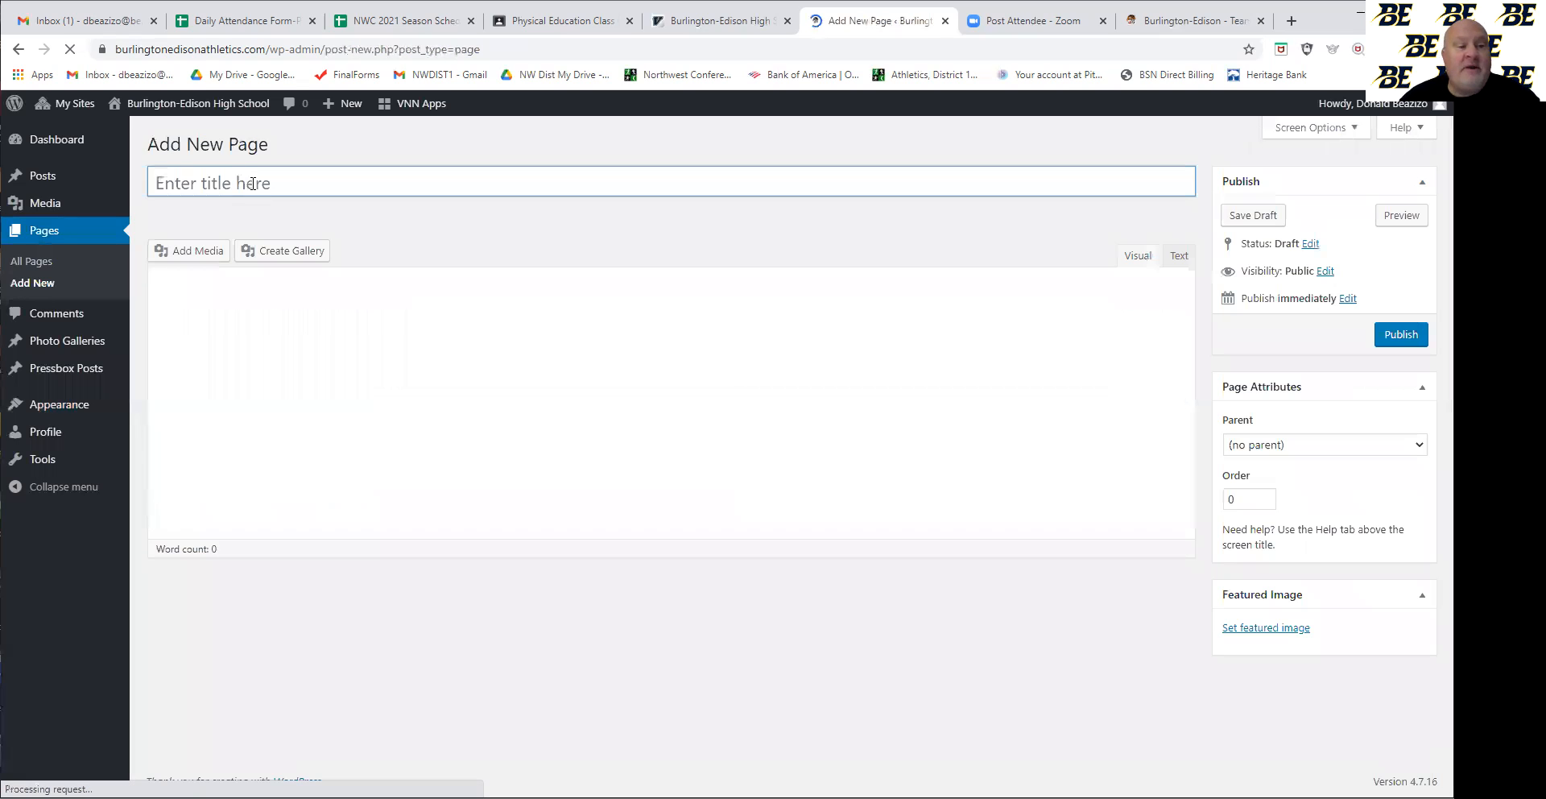
Title the new page "B-E HS Team Camps"
{"action": "left_click", "coordinate": [269, 185]}
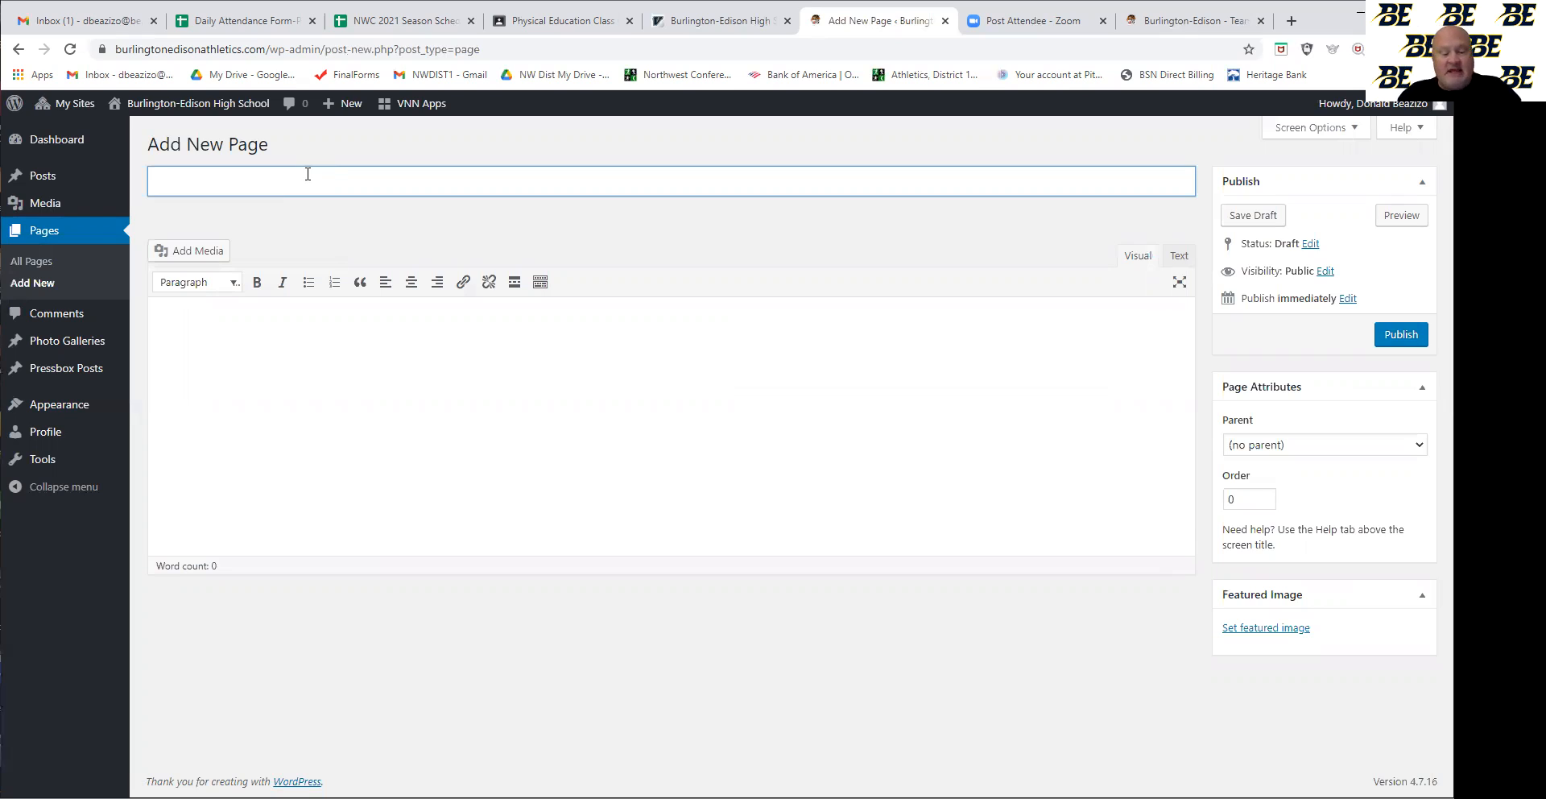
{"action": "type", "text": "Team C"}
{"action": "type", "text": "am"}
{"action": "key", "text": "BackSpace"}
{"action": "key", "text": "BackSpace"}
{"action": "key", "text": "BackSpace"}
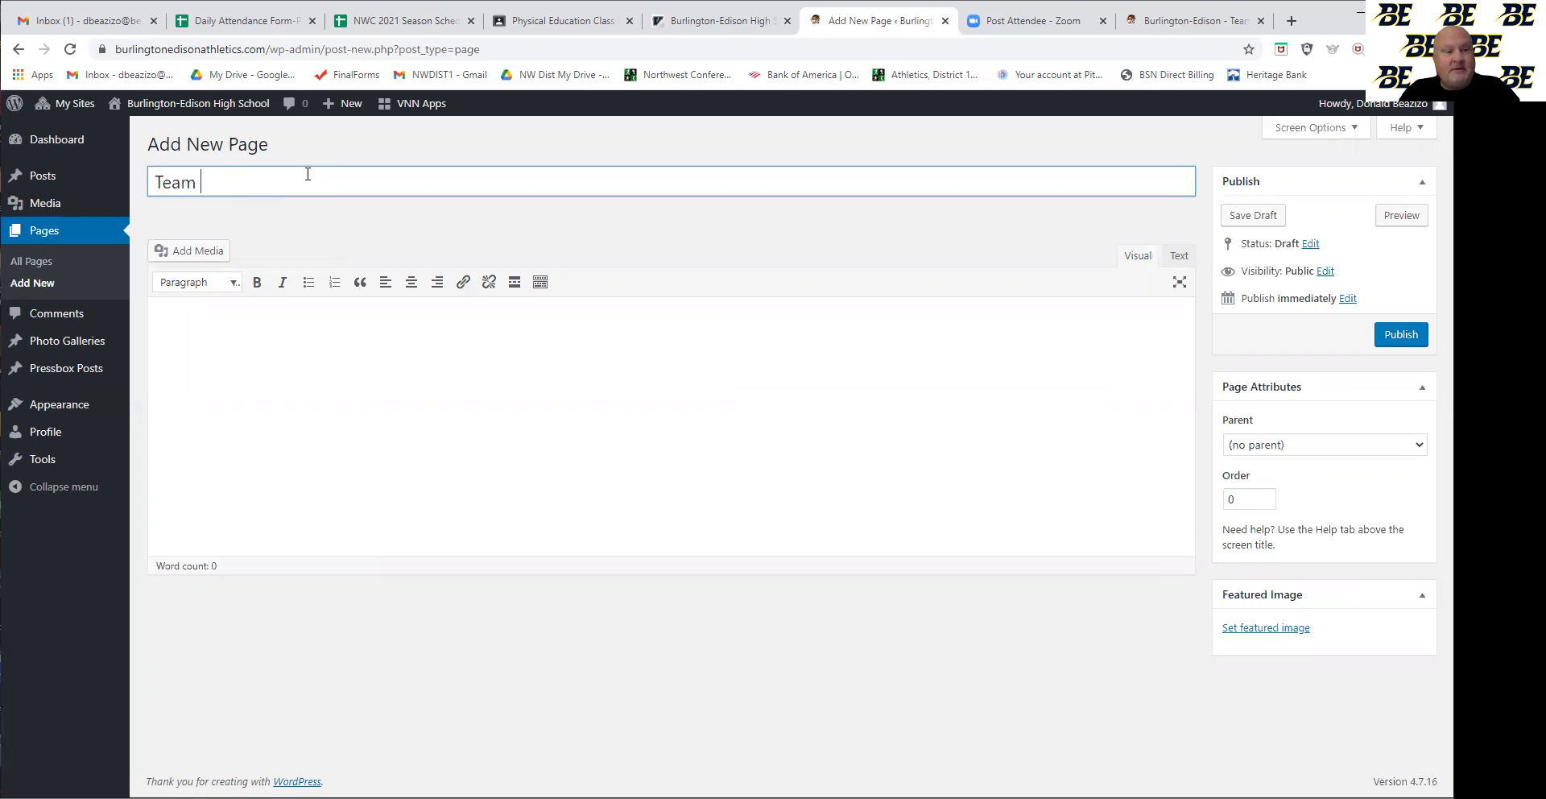
{"action": "key", "text": "BackSpace"}
{"action": "key", "text": "BackSpace"}
{"action": "key", "text": "BackSpace"}
{"action": "type", "text": "B"}
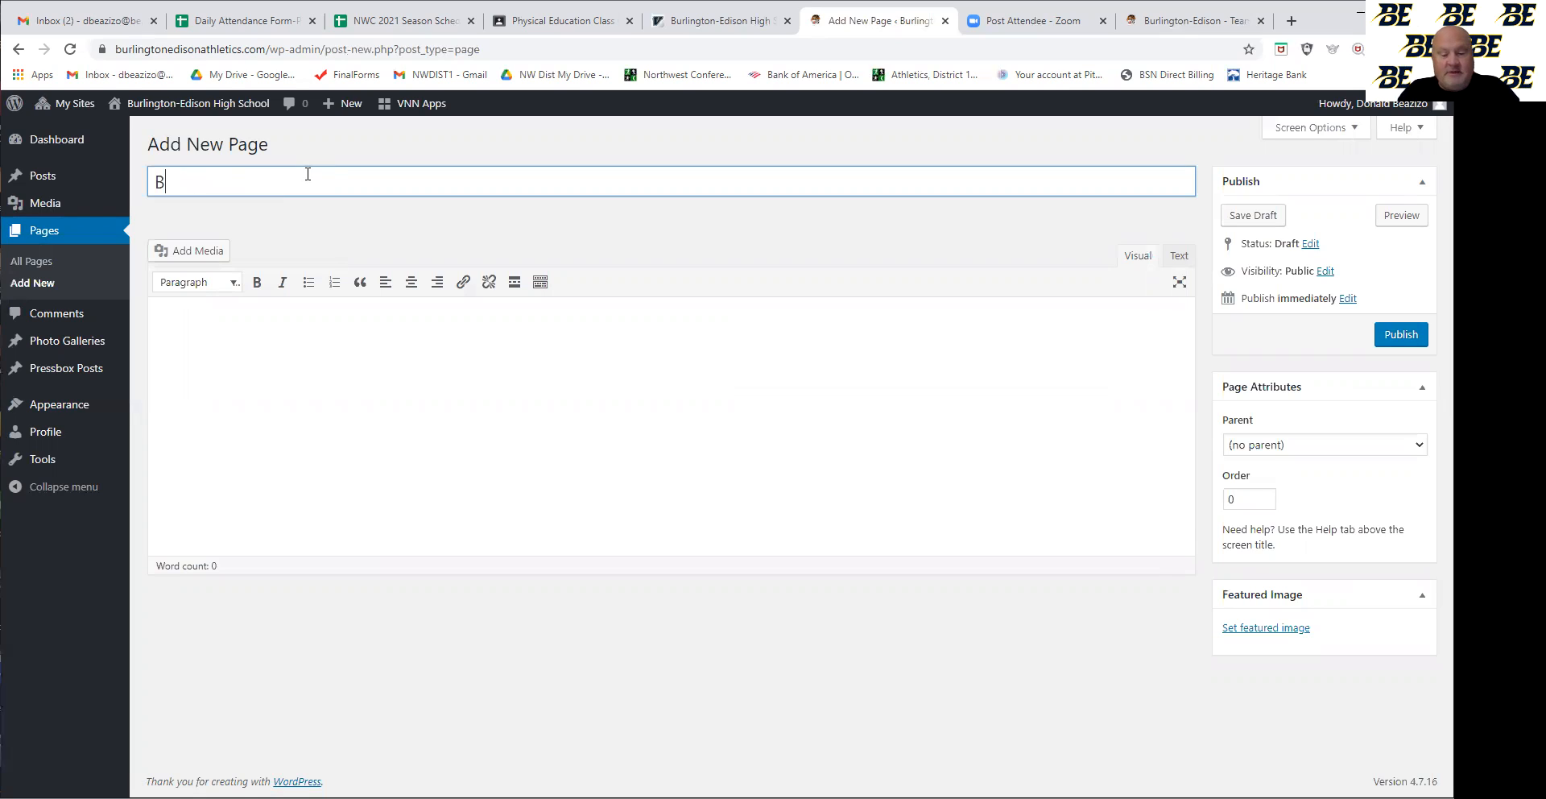
{"action": "type", "text": "-E"}
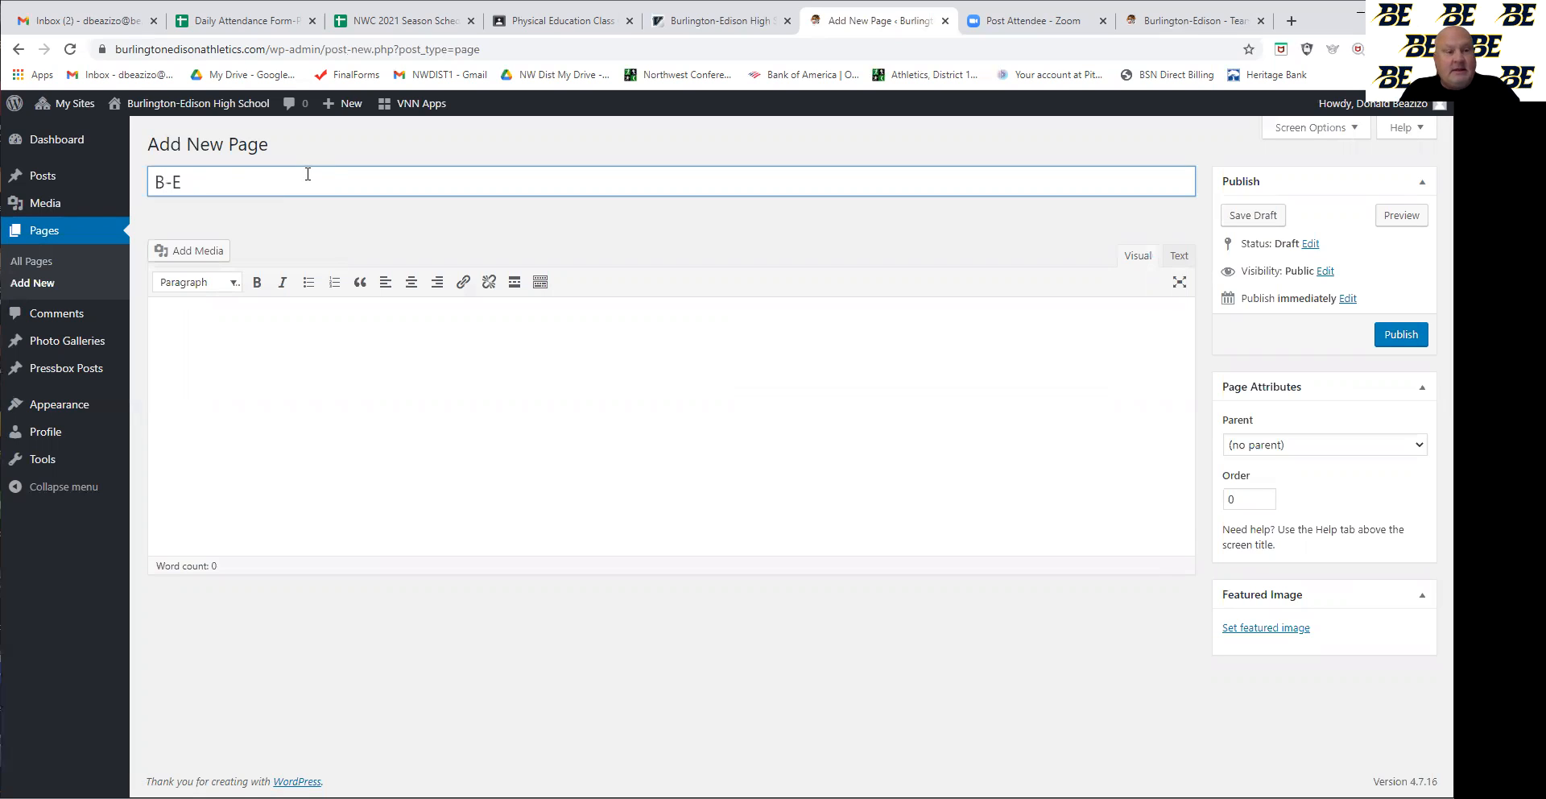
{"action": "type", "text": " HS Team Camps"}
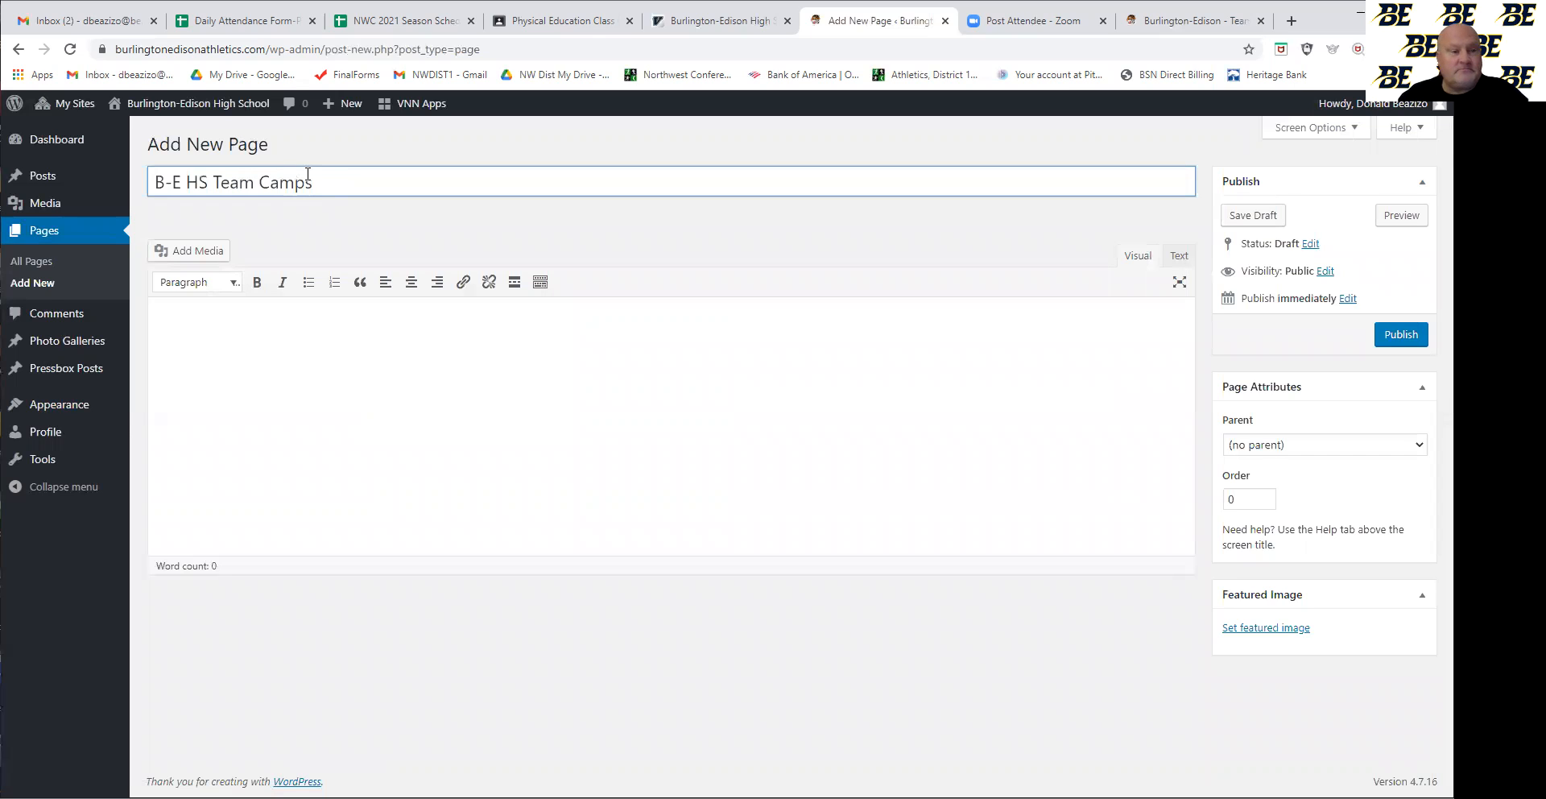
Place the cursor in the new page's body, then leave its editor and return to the list of all pages
{"action": "left_click", "coordinate": [256, 328]}
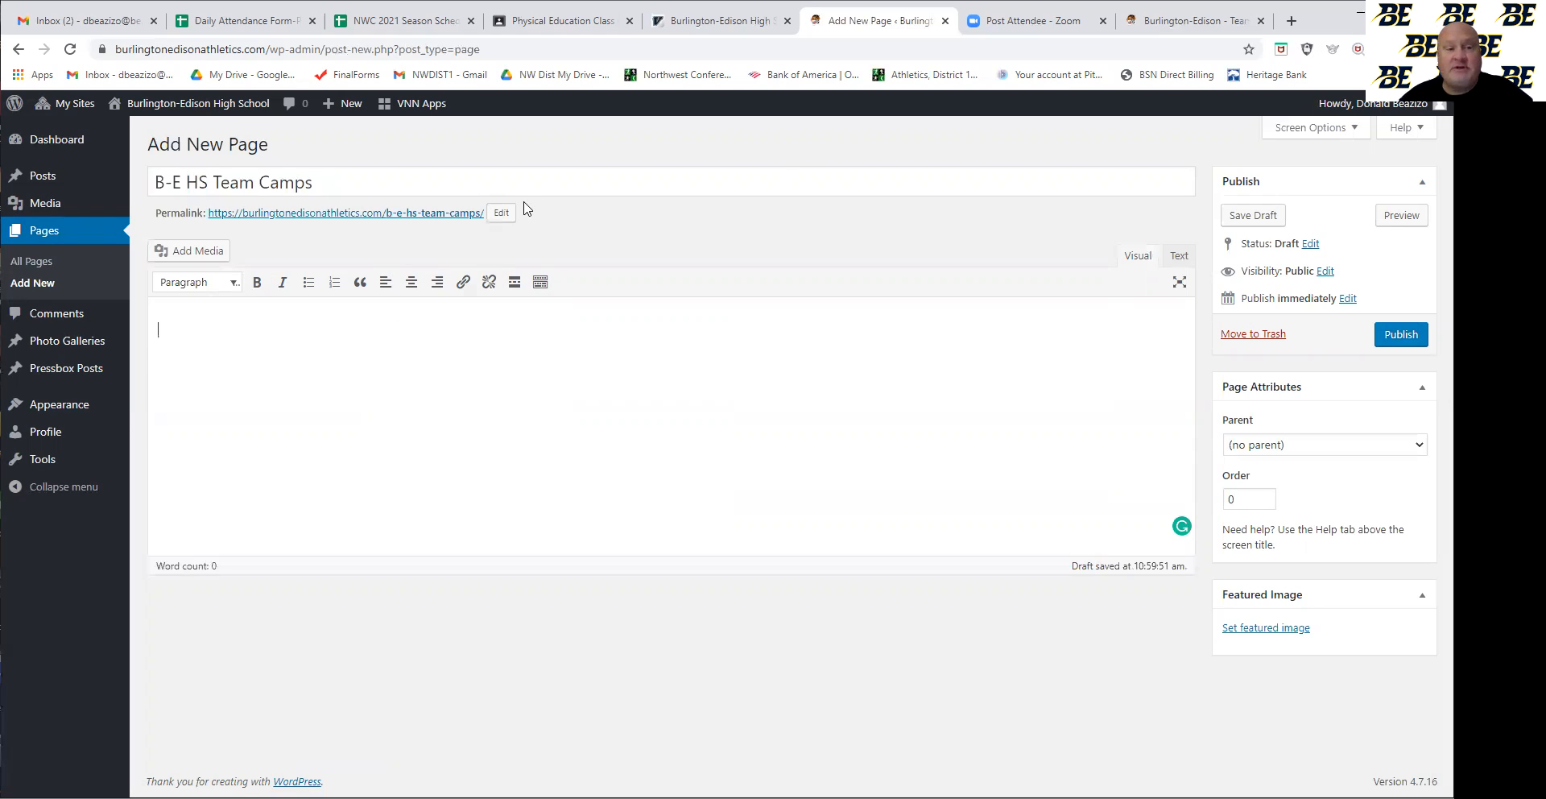
{"action": "left_click", "coordinate": [319, 372]}
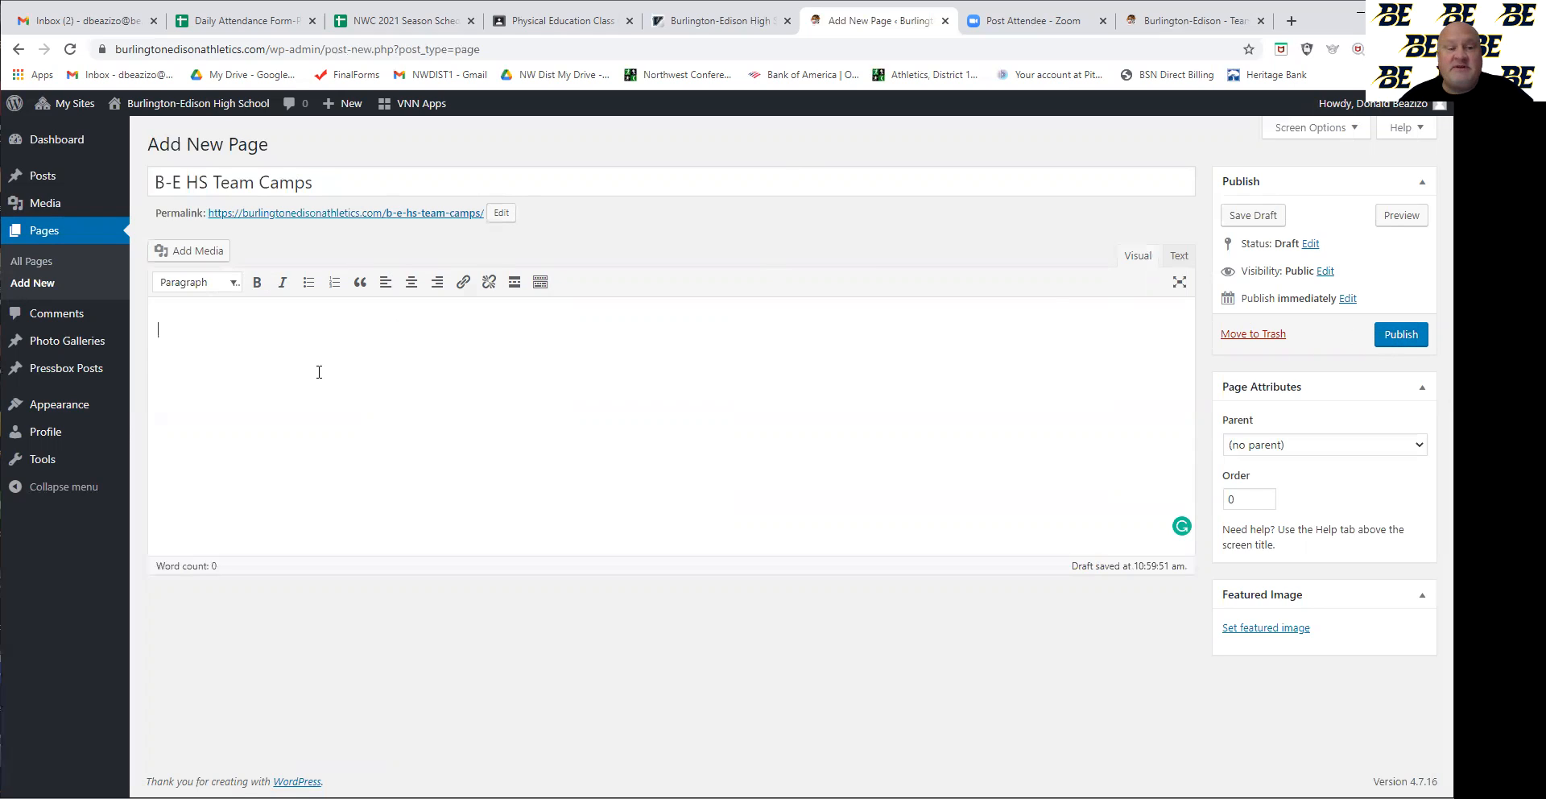
{"action": "left_click", "coordinate": [33, 265]}
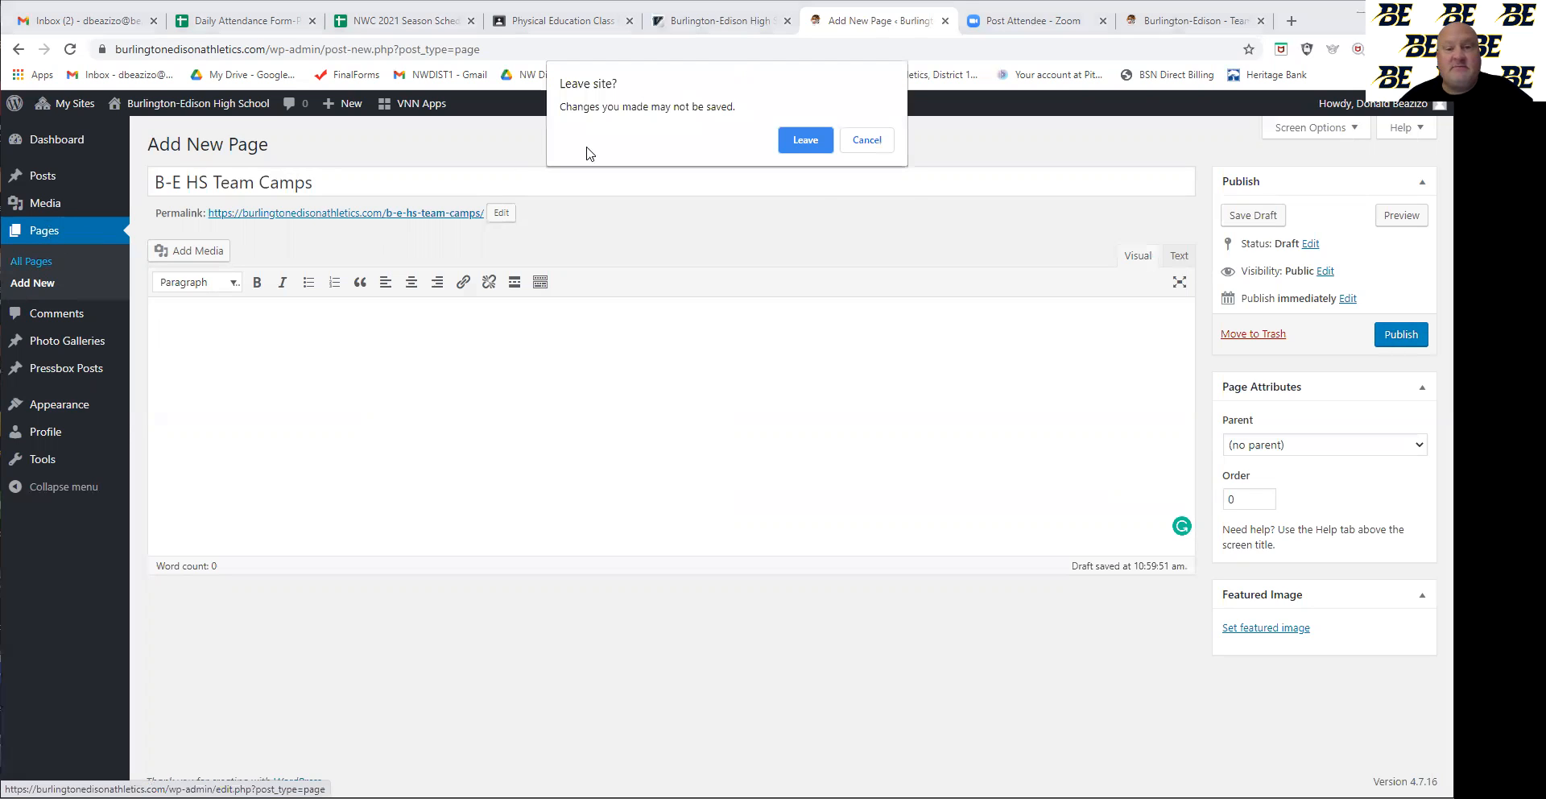
{"action": "left_click", "coordinate": [812, 150]}
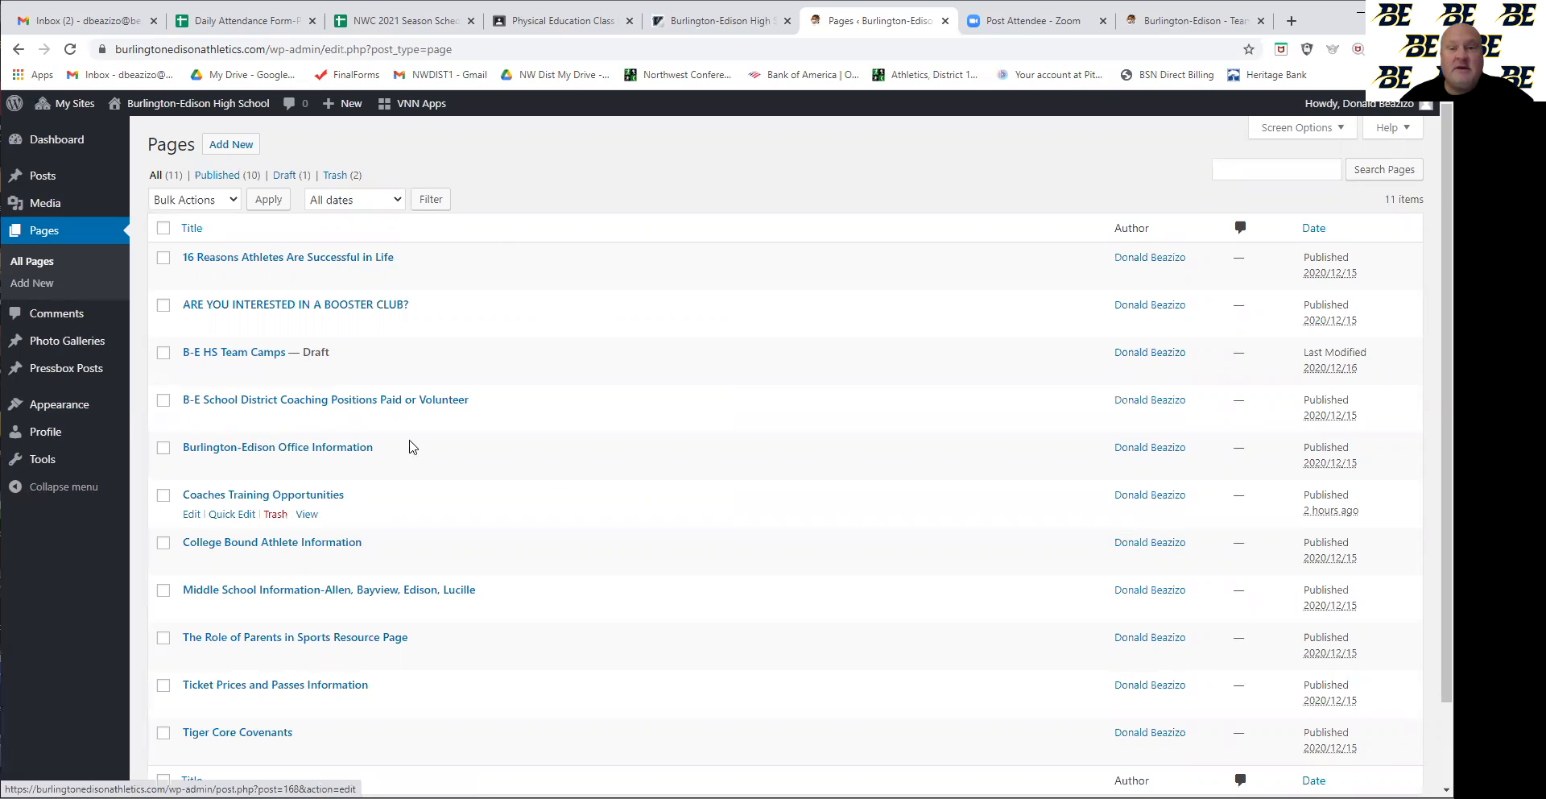
Check the More menu on the public site and return to look through the list of all pages
{"action": "left_click", "coordinate": [1196, 21]}
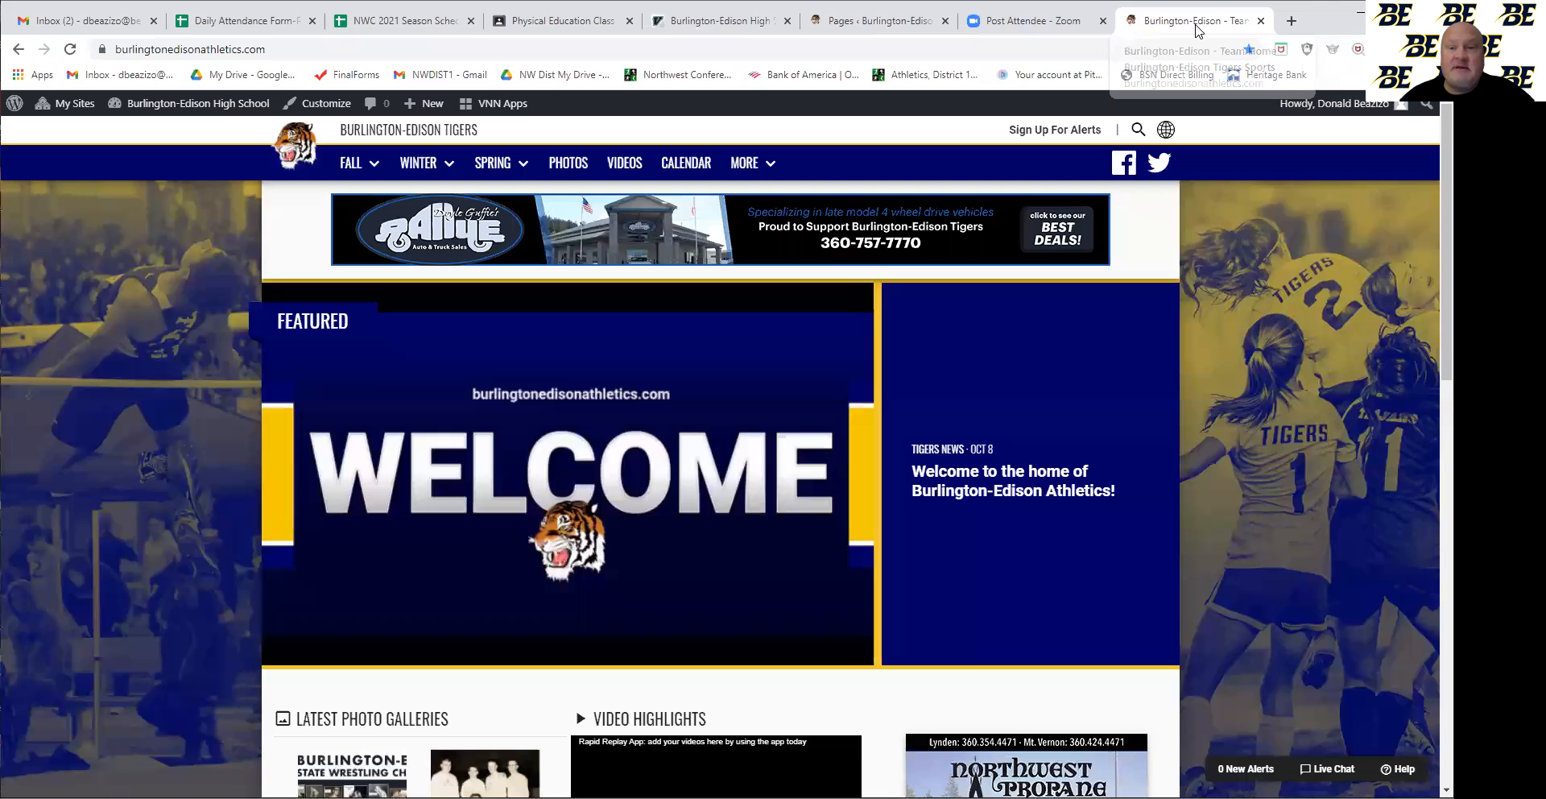
{"action": "left_click", "coordinate": [744, 162]}
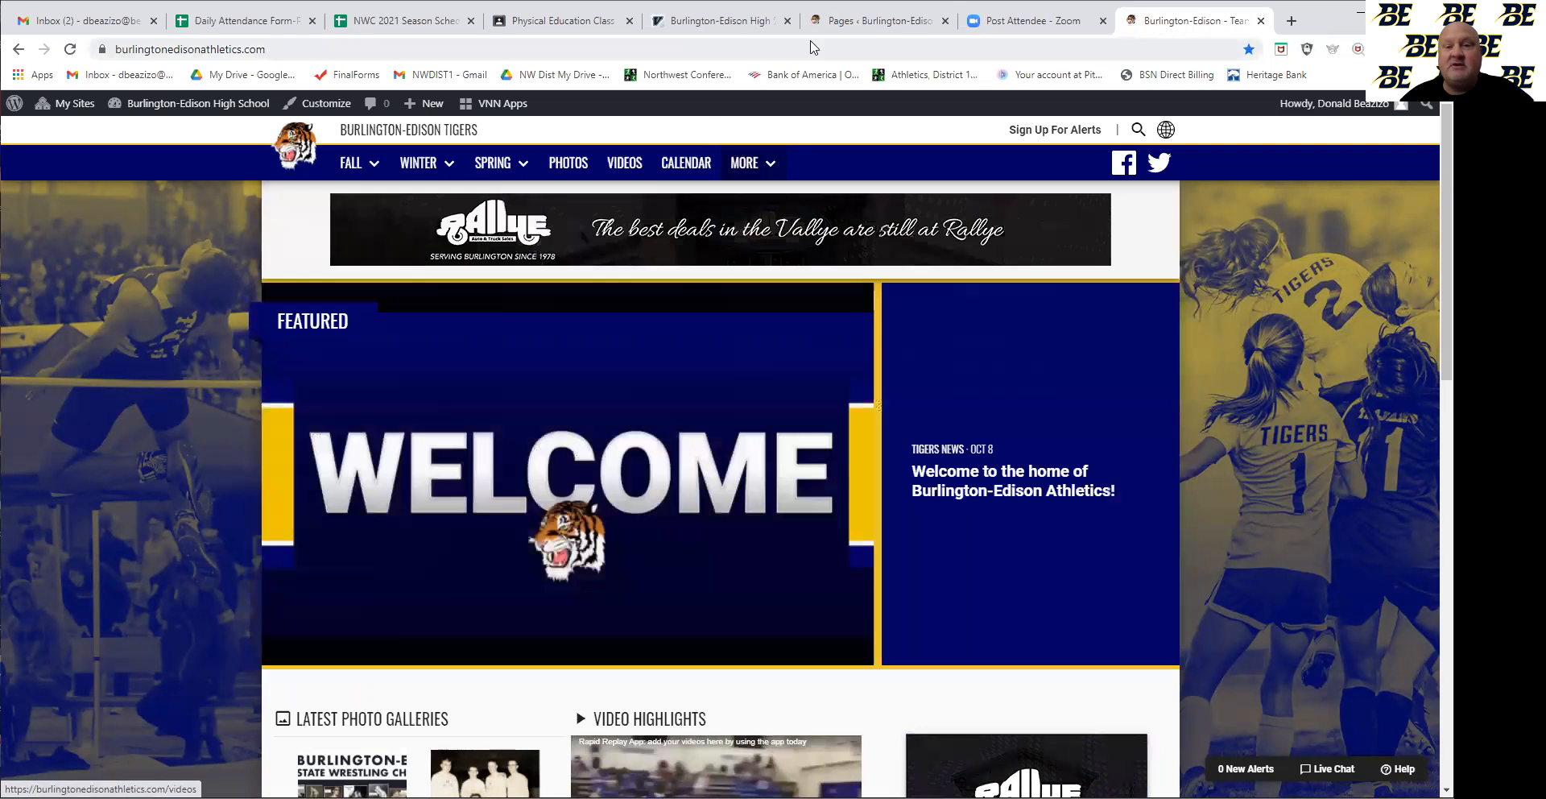
{"action": "left_click", "coordinate": [908, 29]}
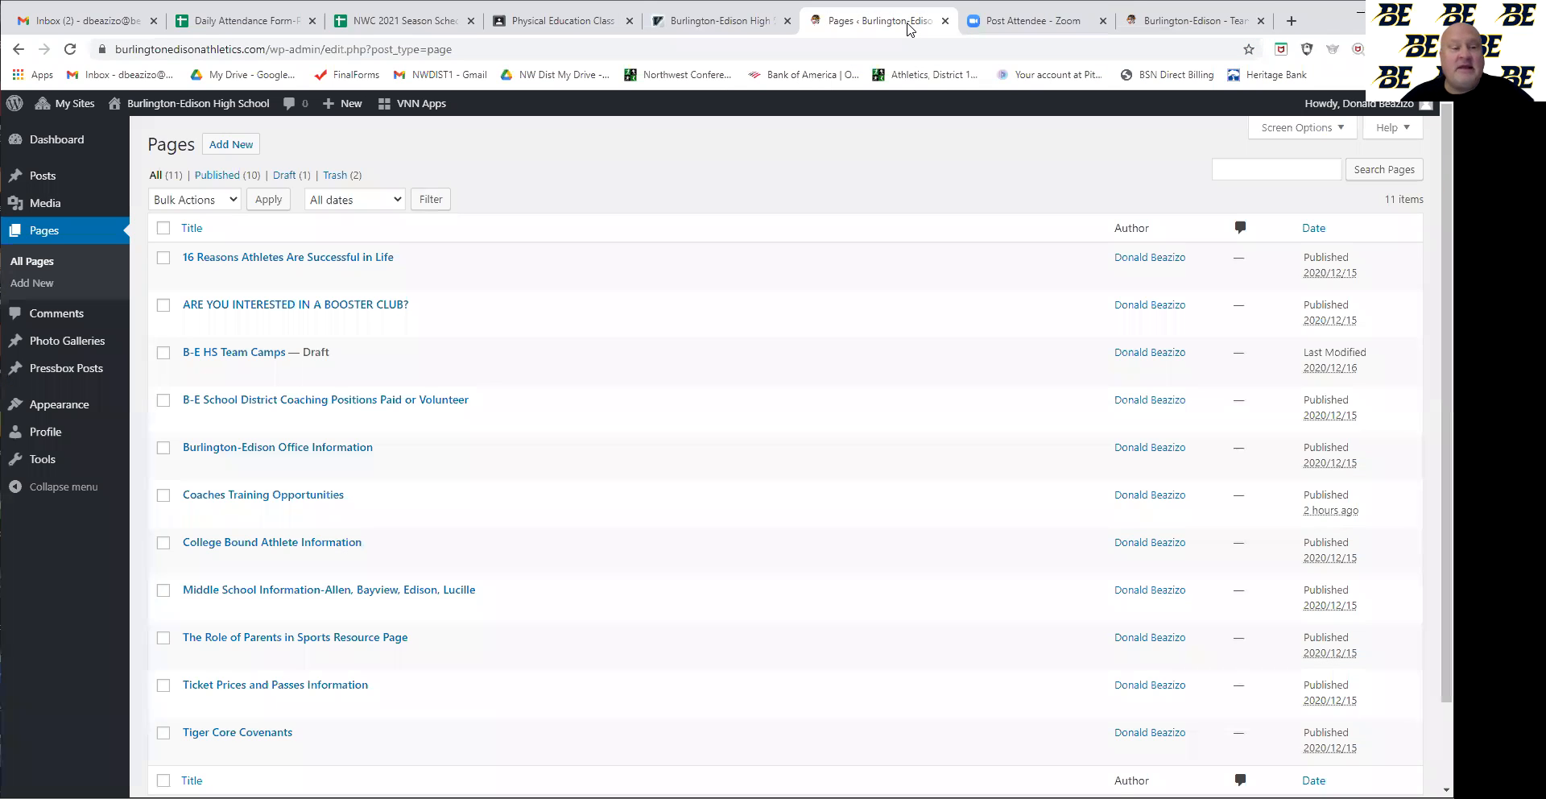
{"action": "scroll", "coordinate": [621, 283], "scroll_direction": "down", "scroll_amount": 3}
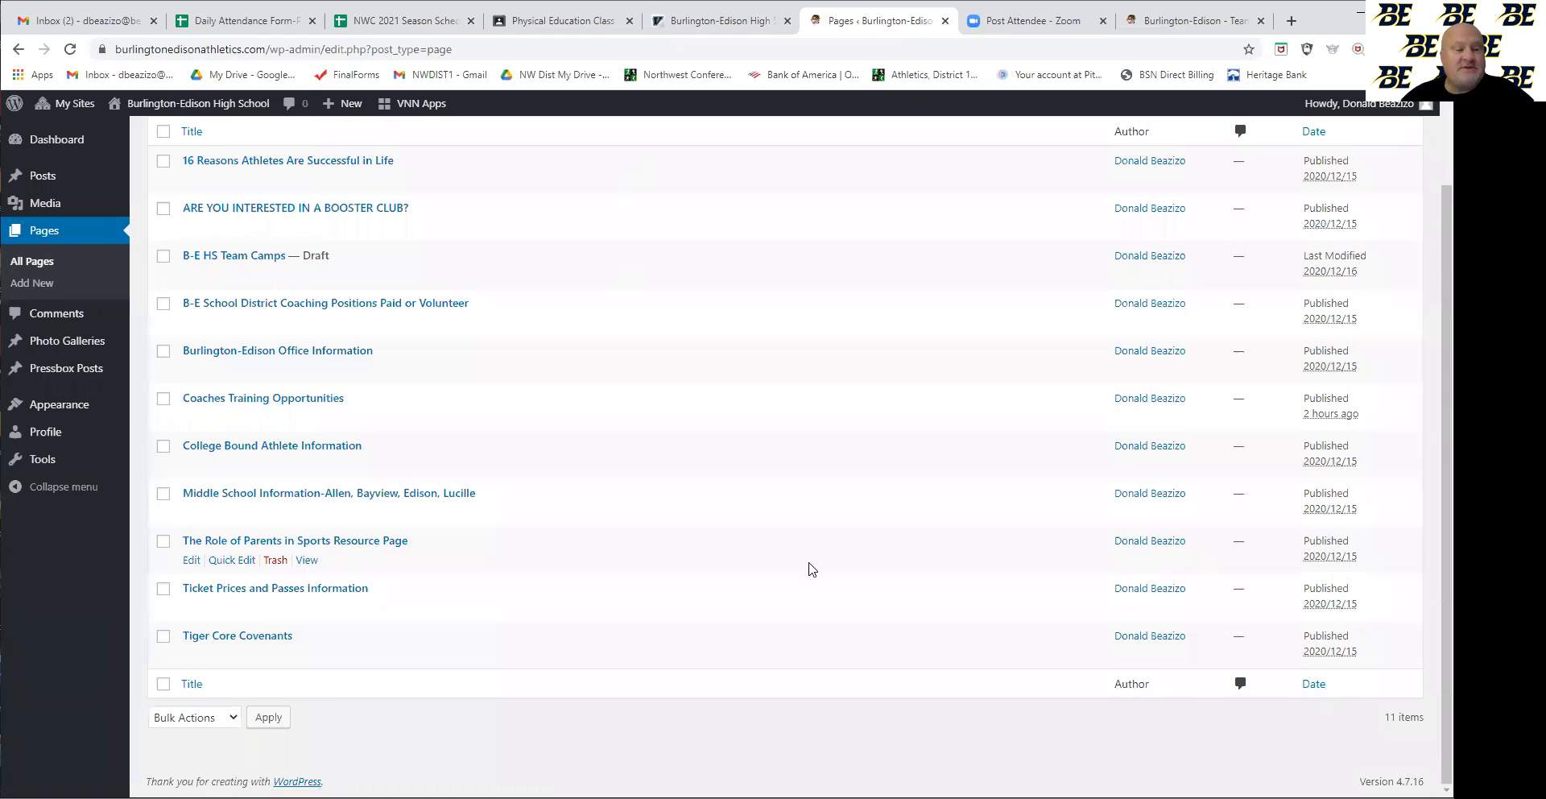
{"action": "scroll", "coordinate": [792, 571], "scroll_direction": "up", "scroll_amount": 3}
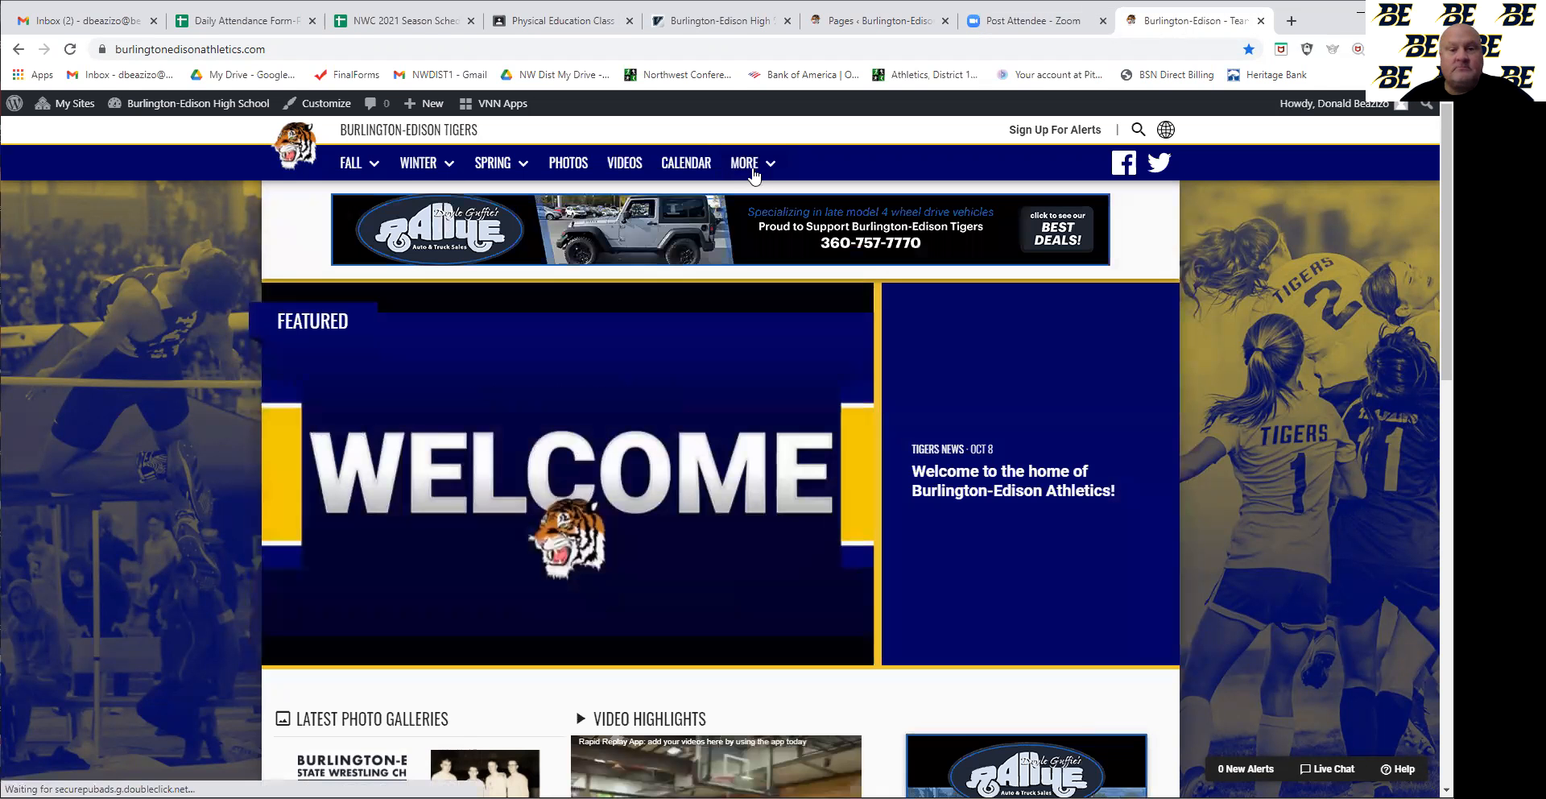
Review the coaches, school history and conference sections in the public site's More menu
{"action": "left_click", "coordinate": [759, 168]}
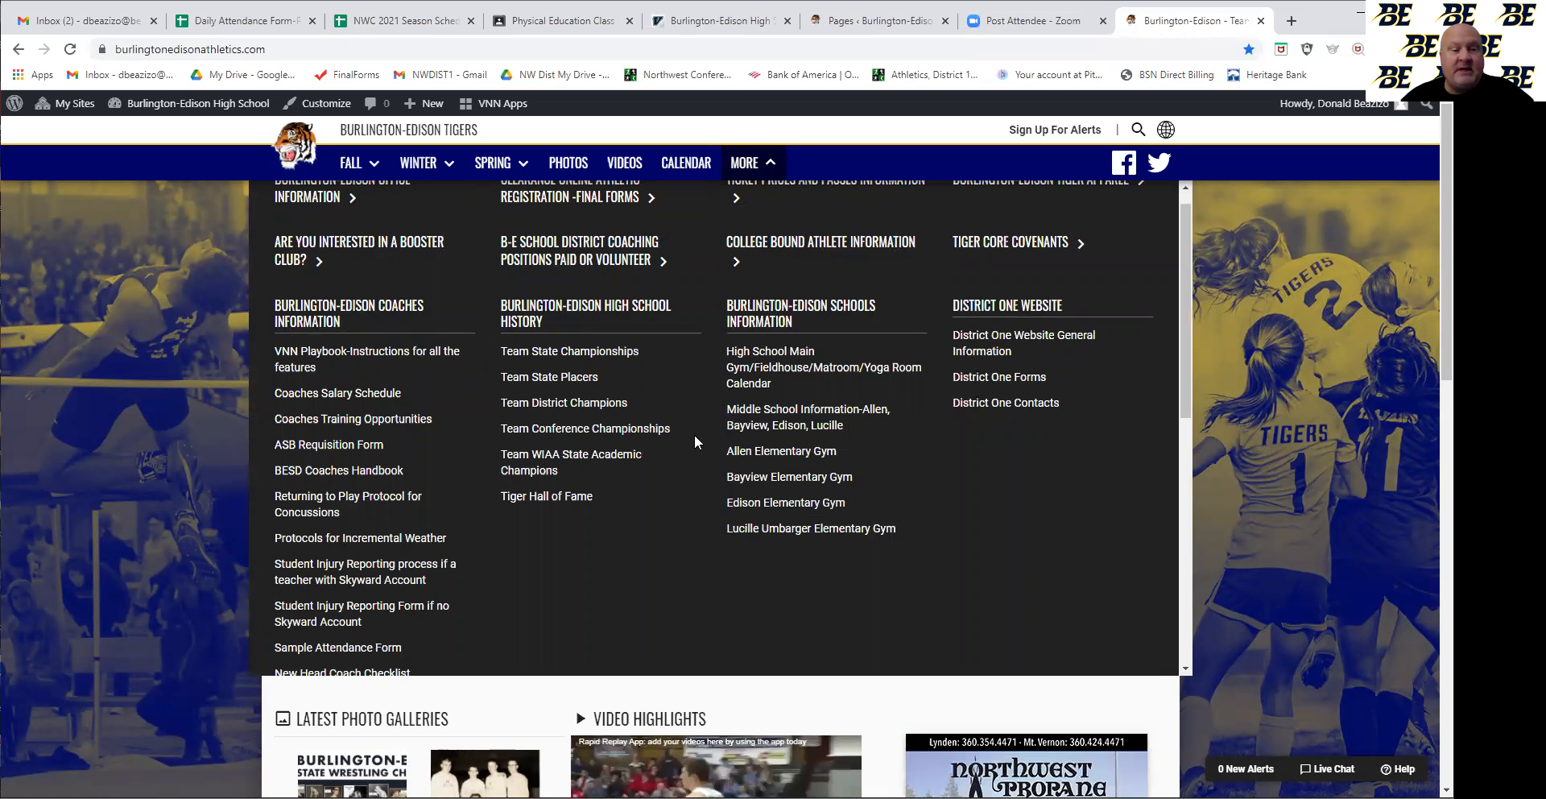
{"action": "scroll", "coordinate": [603, 486], "scroll_direction": "down", "scroll_amount": 1}
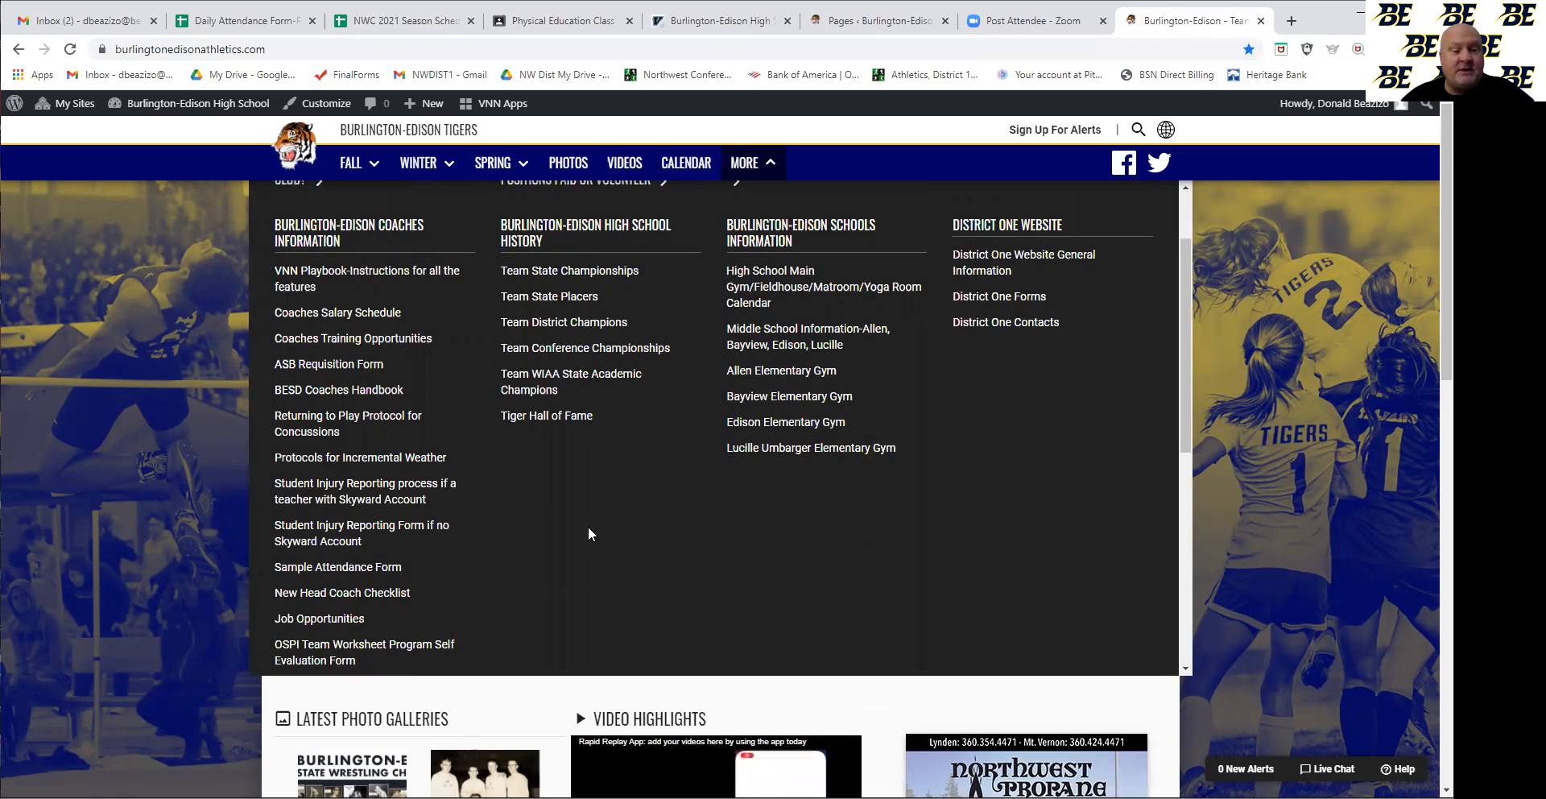
{"action": "scroll", "coordinate": [547, 568], "scroll_direction": "down", "scroll_amount": 1}
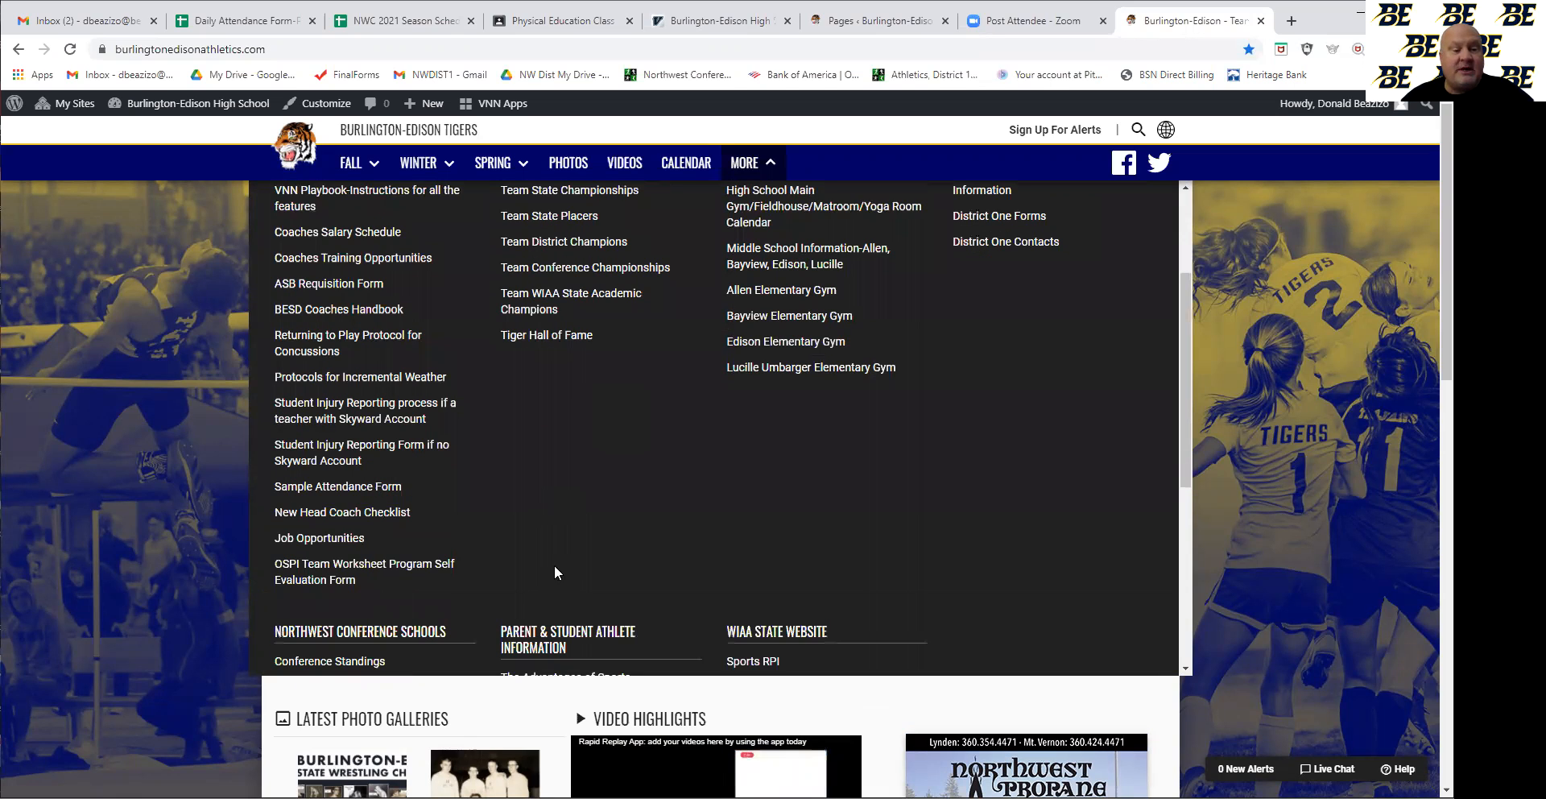
{"action": "scroll", "coordinate": [554, 573], "scroll_direction": "up", "scroll_amount": 1}
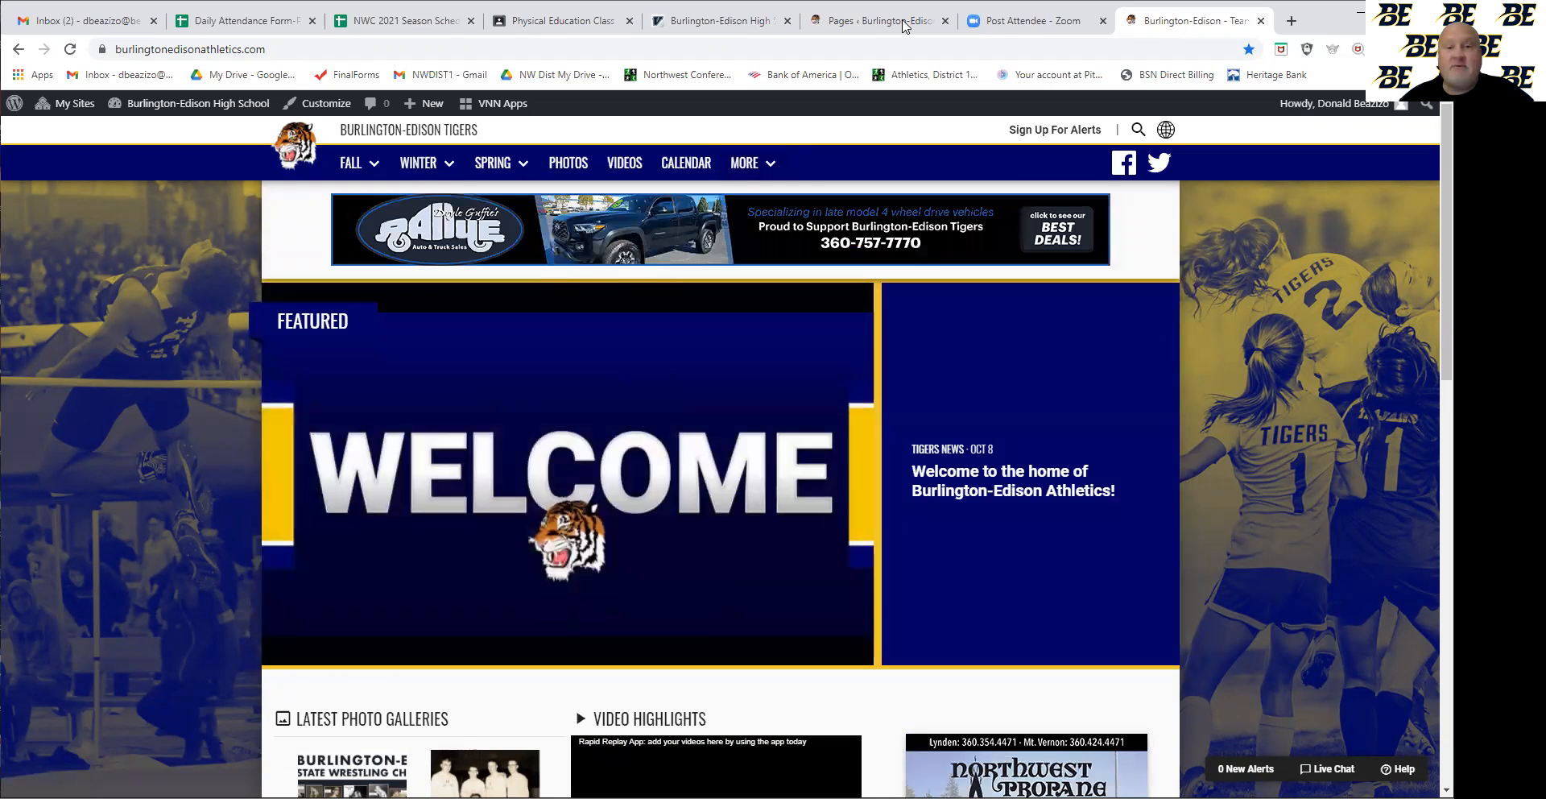
Return to the list of all pages and open the Coaches Training Opportunities page for editing
{"action": "left_click", "coordinate": [902, 25]}
{"action": "scroll", "coordinate": [435, 441], "scroll_direction": "down", "scroll_amount": 2}
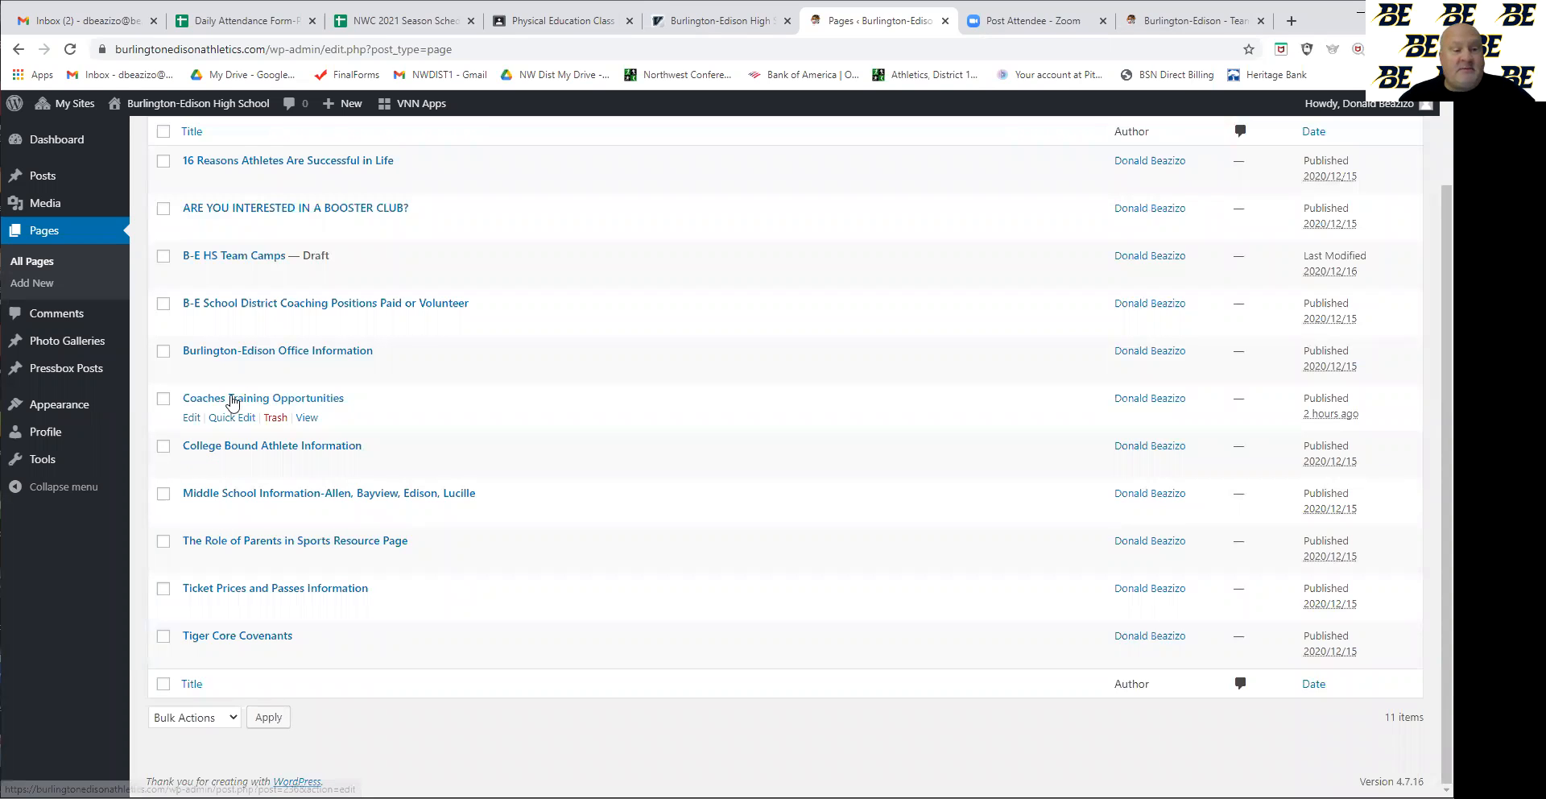
{"action": "left_click", "coordinate": [224, 400]}
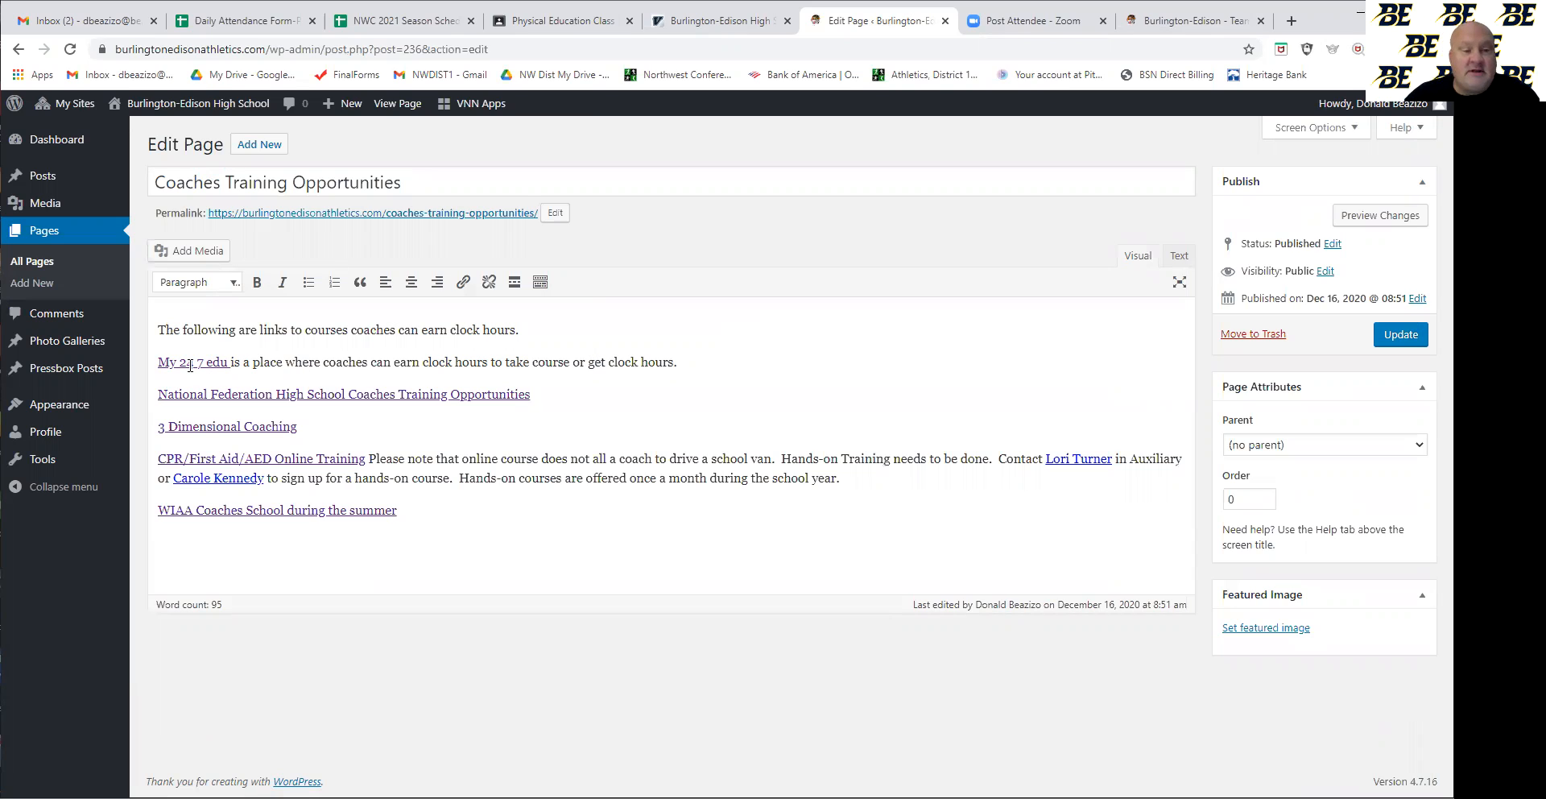
{"action": "left_click_drag", "start_coordinate": [159, 363], "coordinate": [227, 363]}
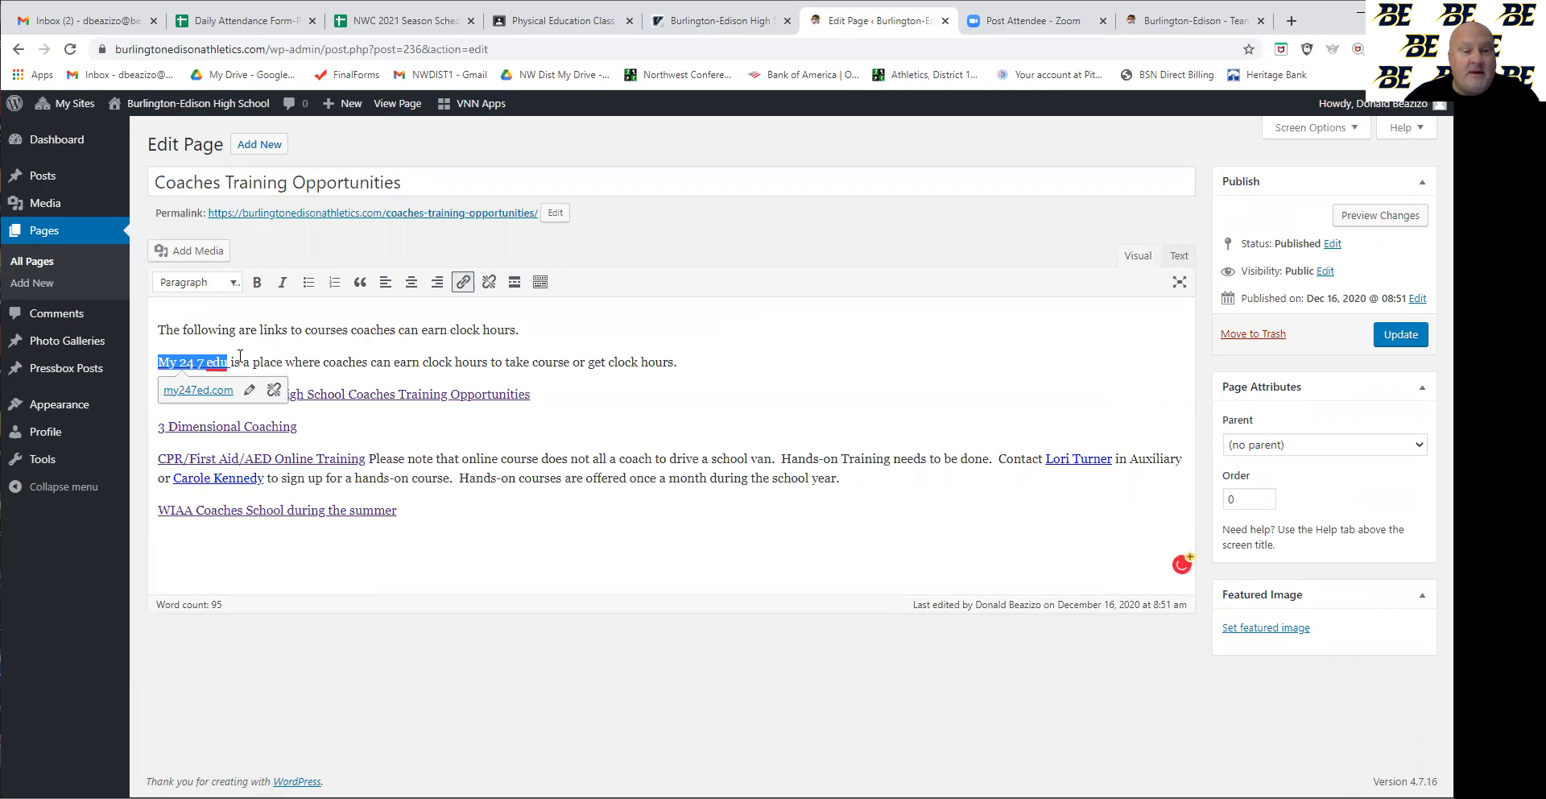
{"action": "left_click", "coordinate": [464, 284]}
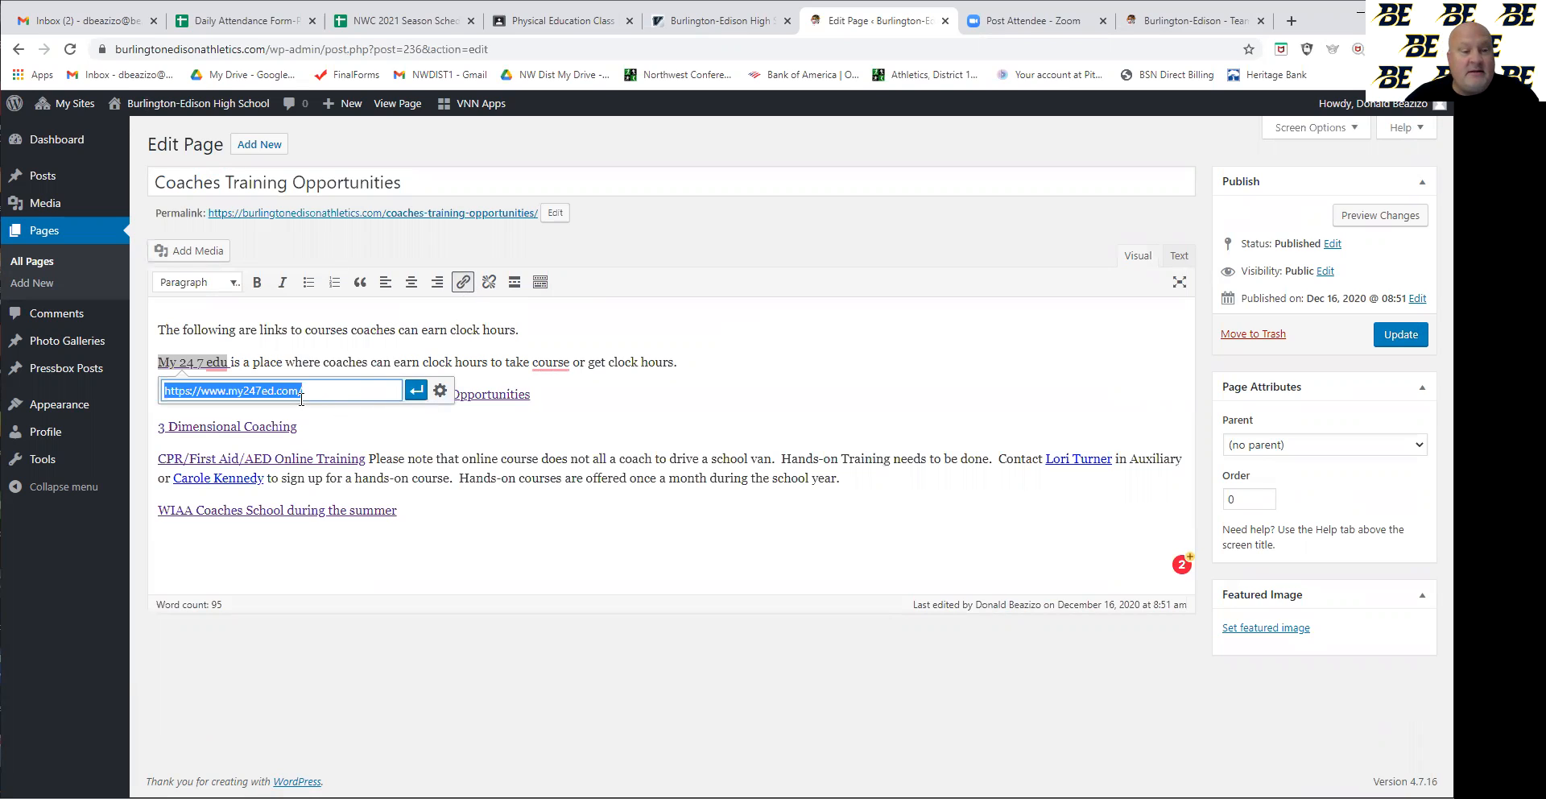
{"action": "left_click", "coordinate": [415, 392]}
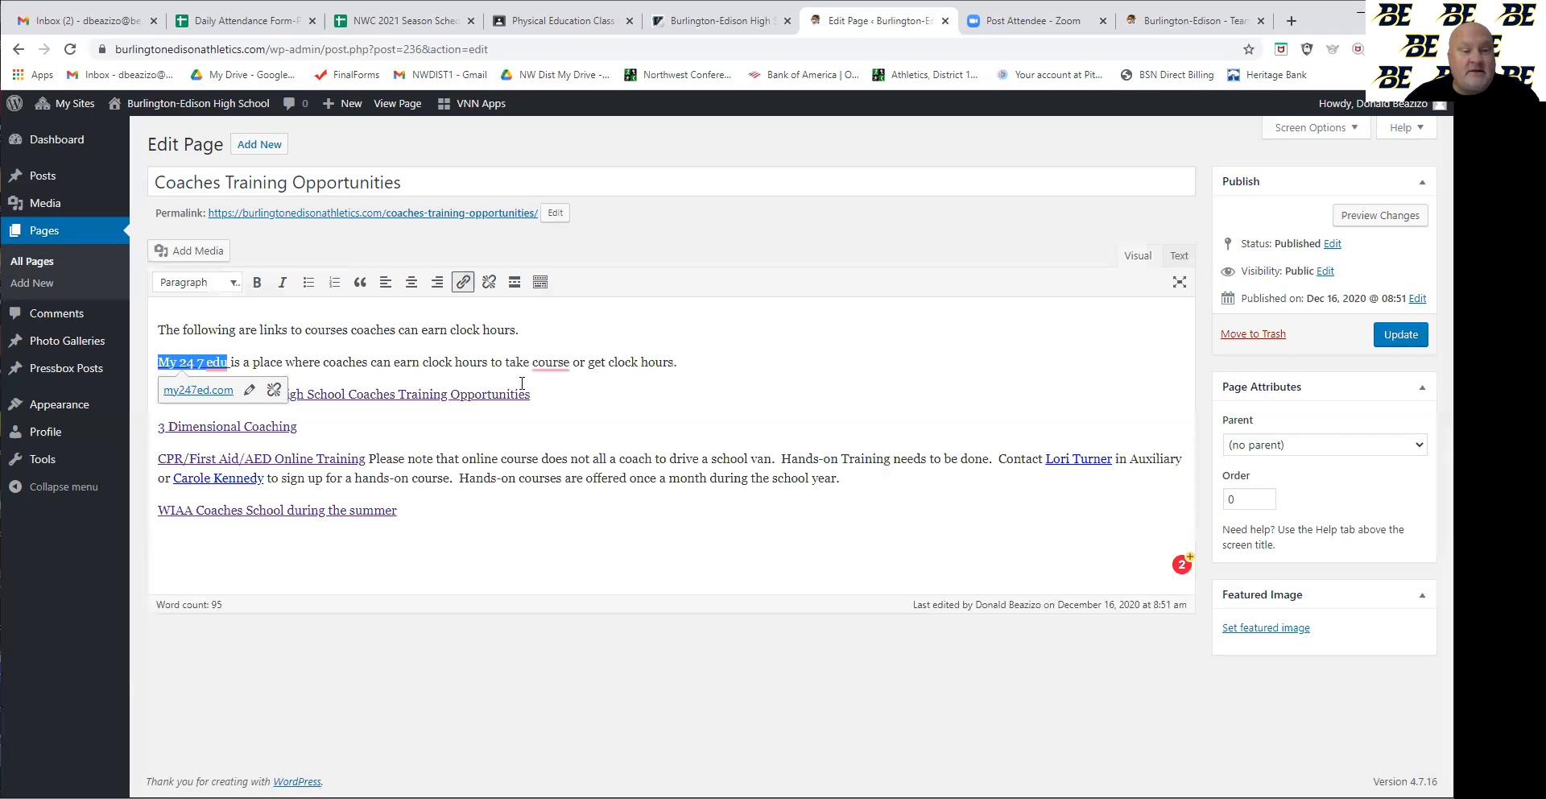
{"action": "left_click", "coordinate": [752, 358]}
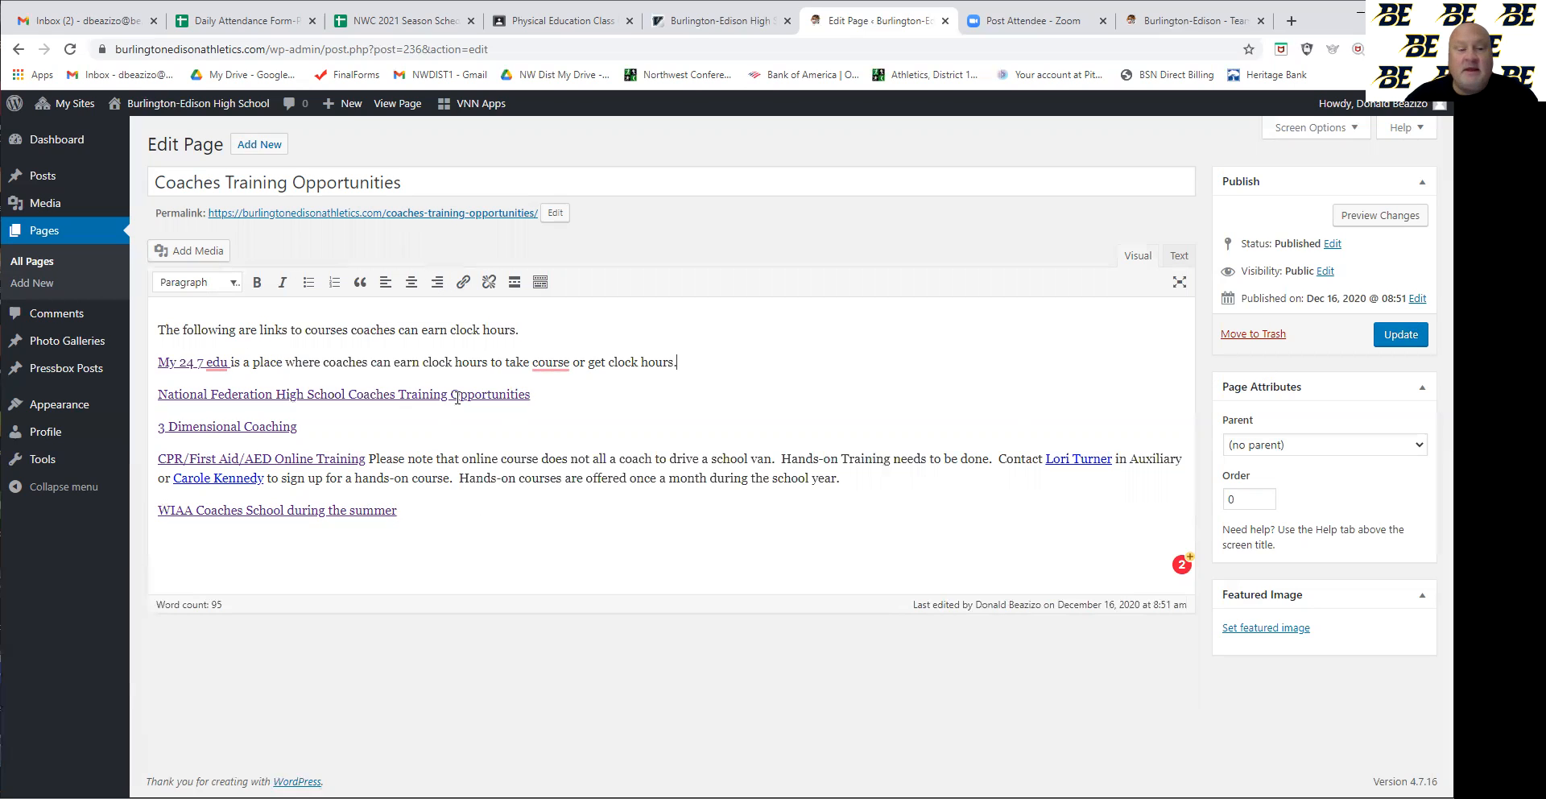
{"action": "left_click", "coordinate": [1405, 340]}
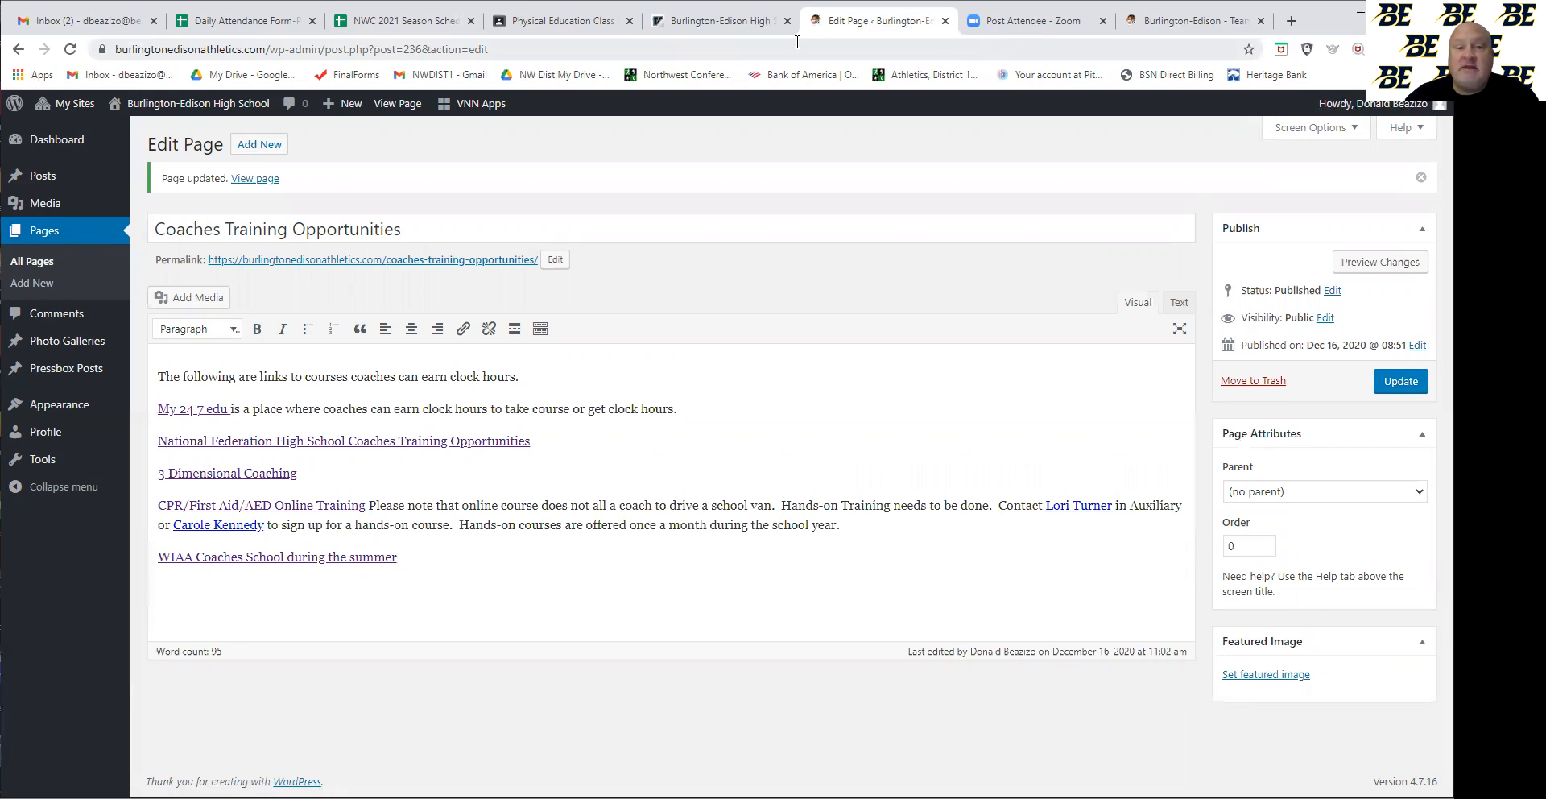
Return to the VNN dashboard and open the website's menu management
{"action": "mouse_move", "coordinate": [476, 103]}
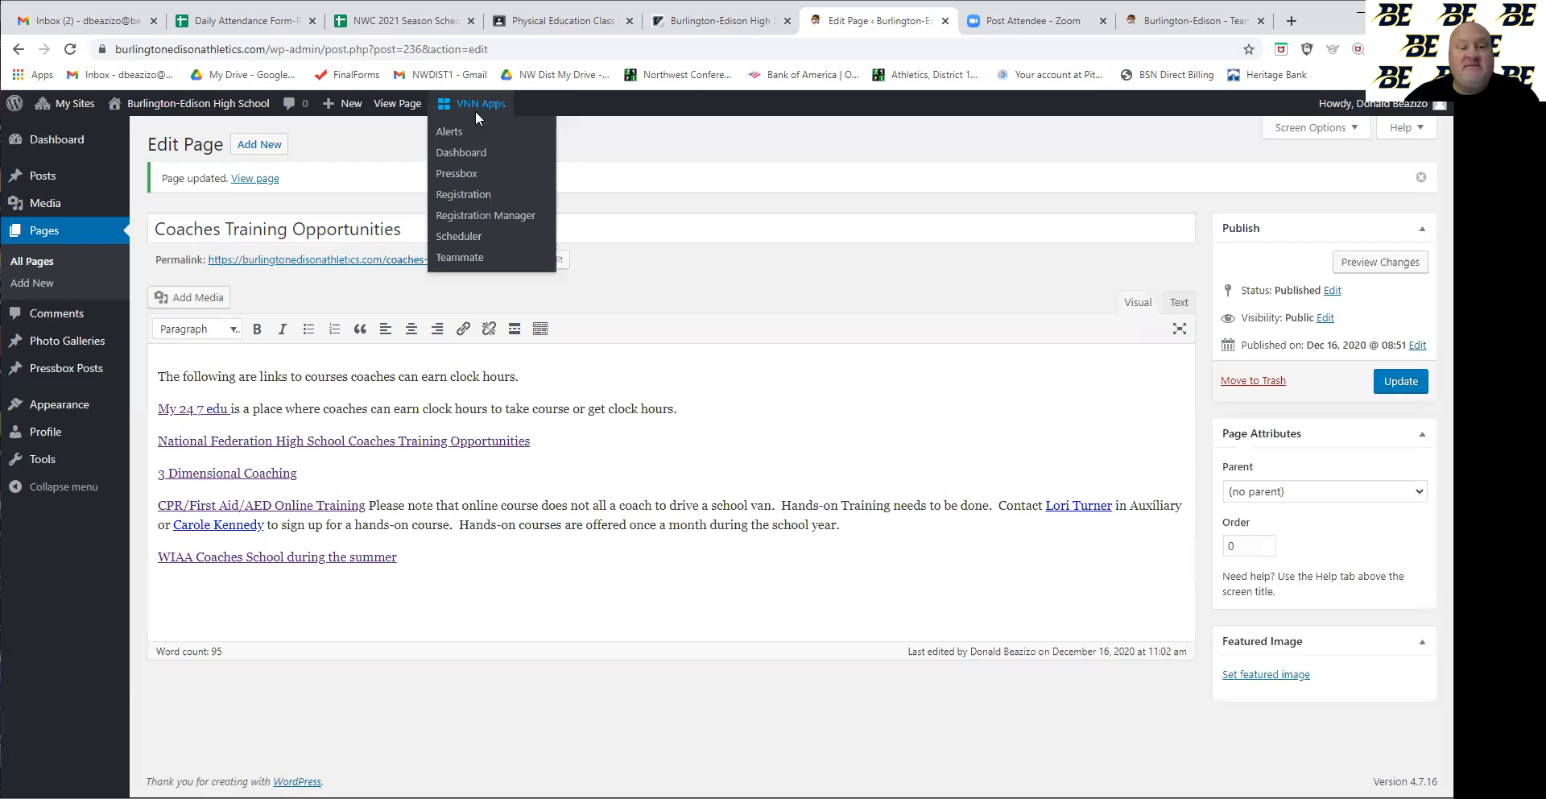
{"action": "left_click", "coordinate": [468, 153]}
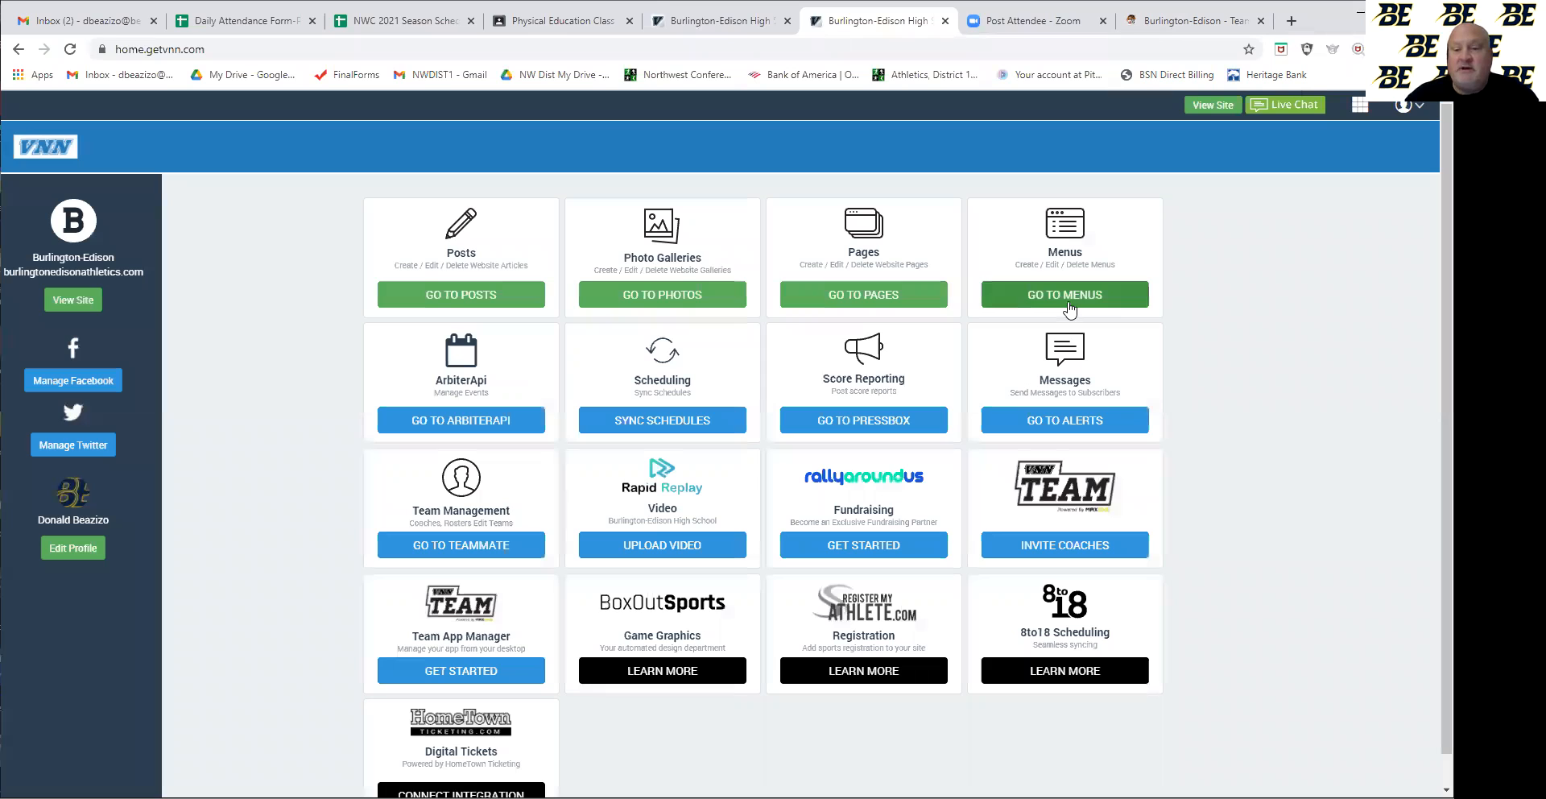
{"action": "left_click", "coordinate": [1067, 298]}
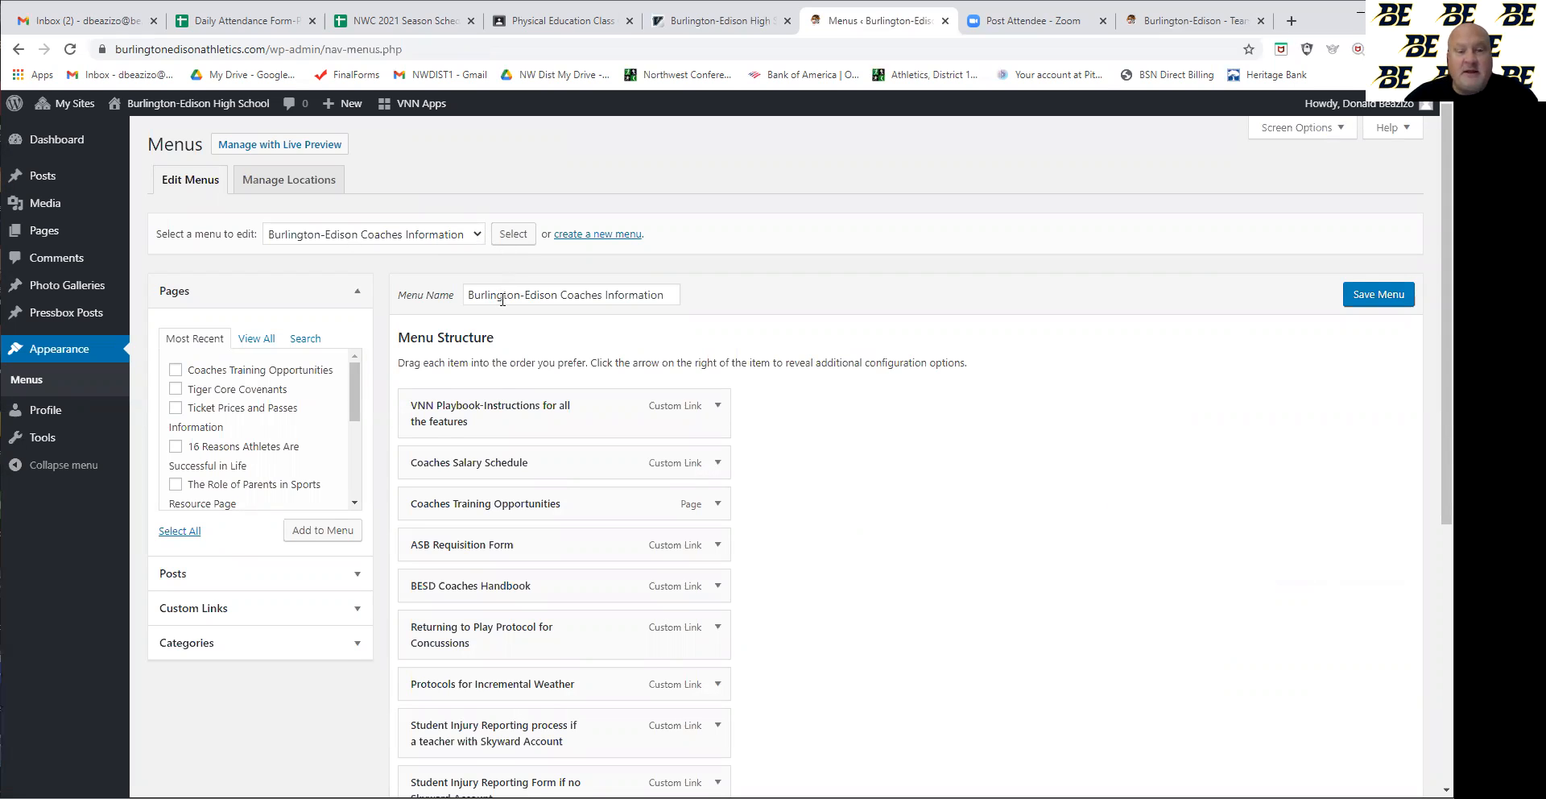
Look through the available pages and the item order of the Burlington-Edison Coaches Information menu
{"action": "scroll", "coordinate": [991, 533], "scroll_direction": "down", "scroll_amount": 1}
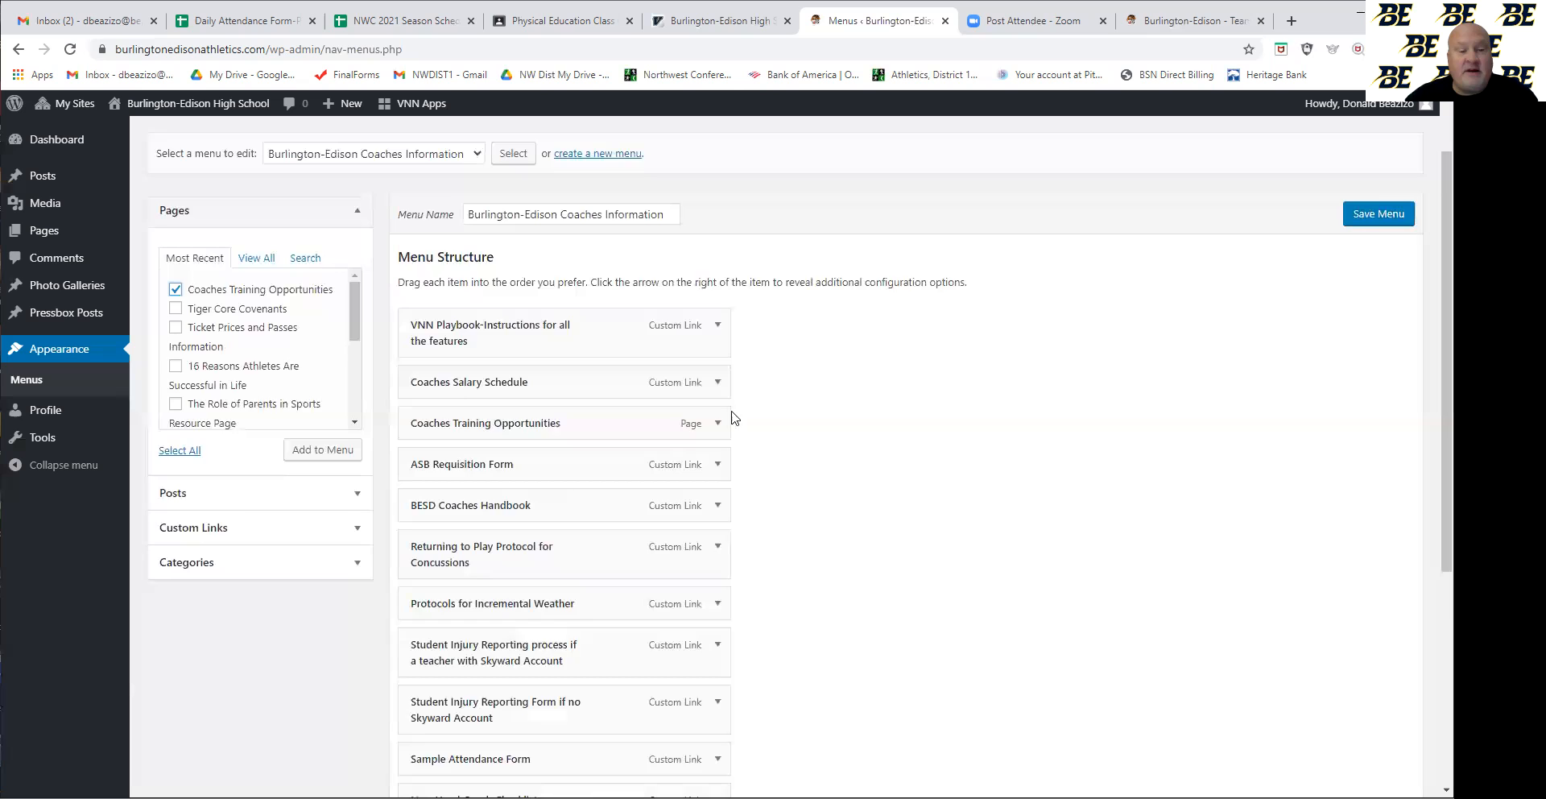
{"action": "scroll", "coordinate": [660, 645], "scroll_direction": "down", "scroll_amount": 1}
{"action": "scroll", "coordinate": [660, 645], "scroll_direction": "down", "scroll_amount": 3}
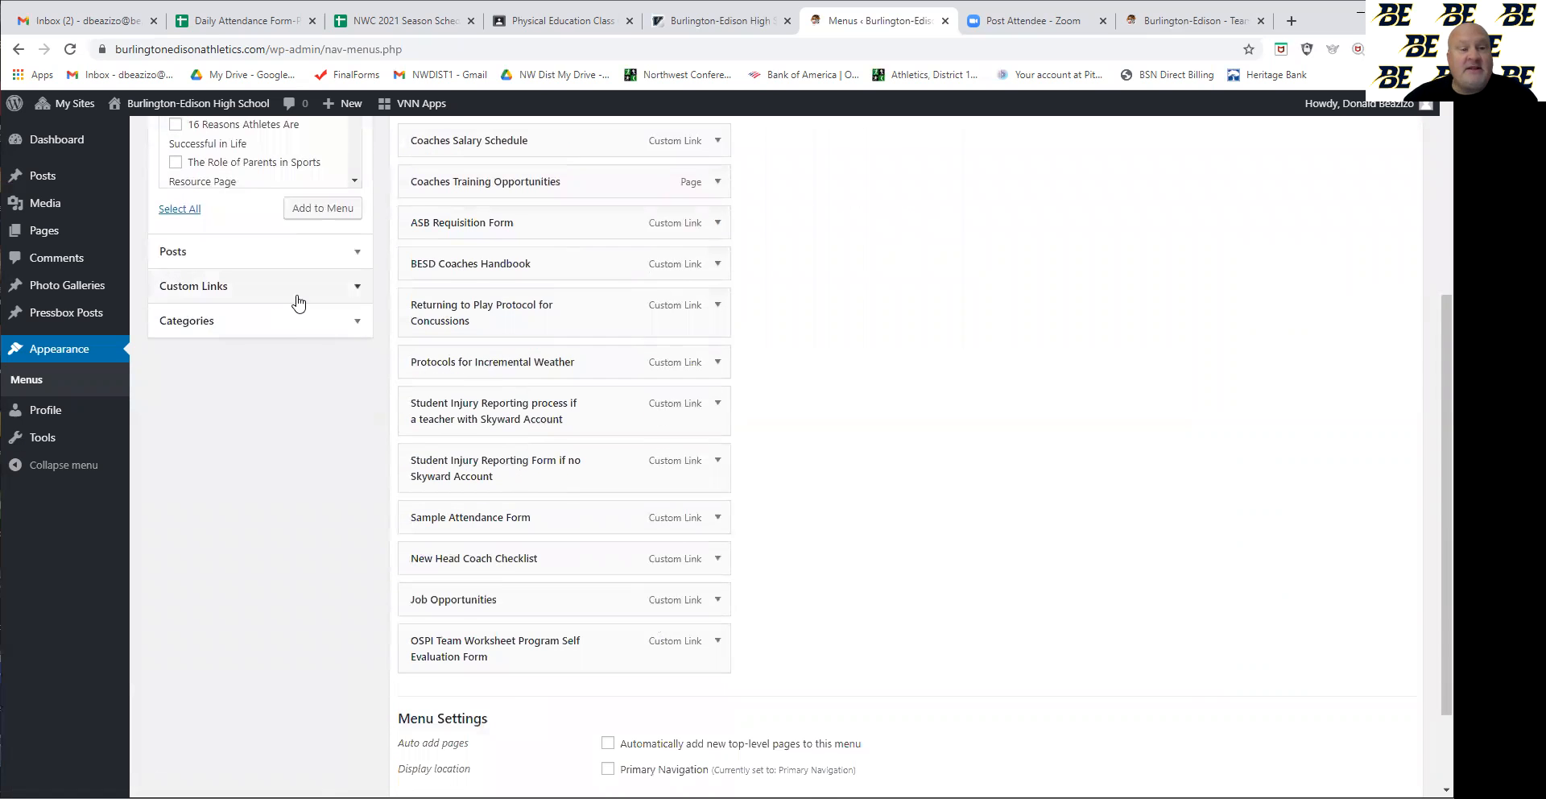
{"action": "scroll", "coordinate": [302, 298], "scroll_direction": "up", "scroll_amount": 2}
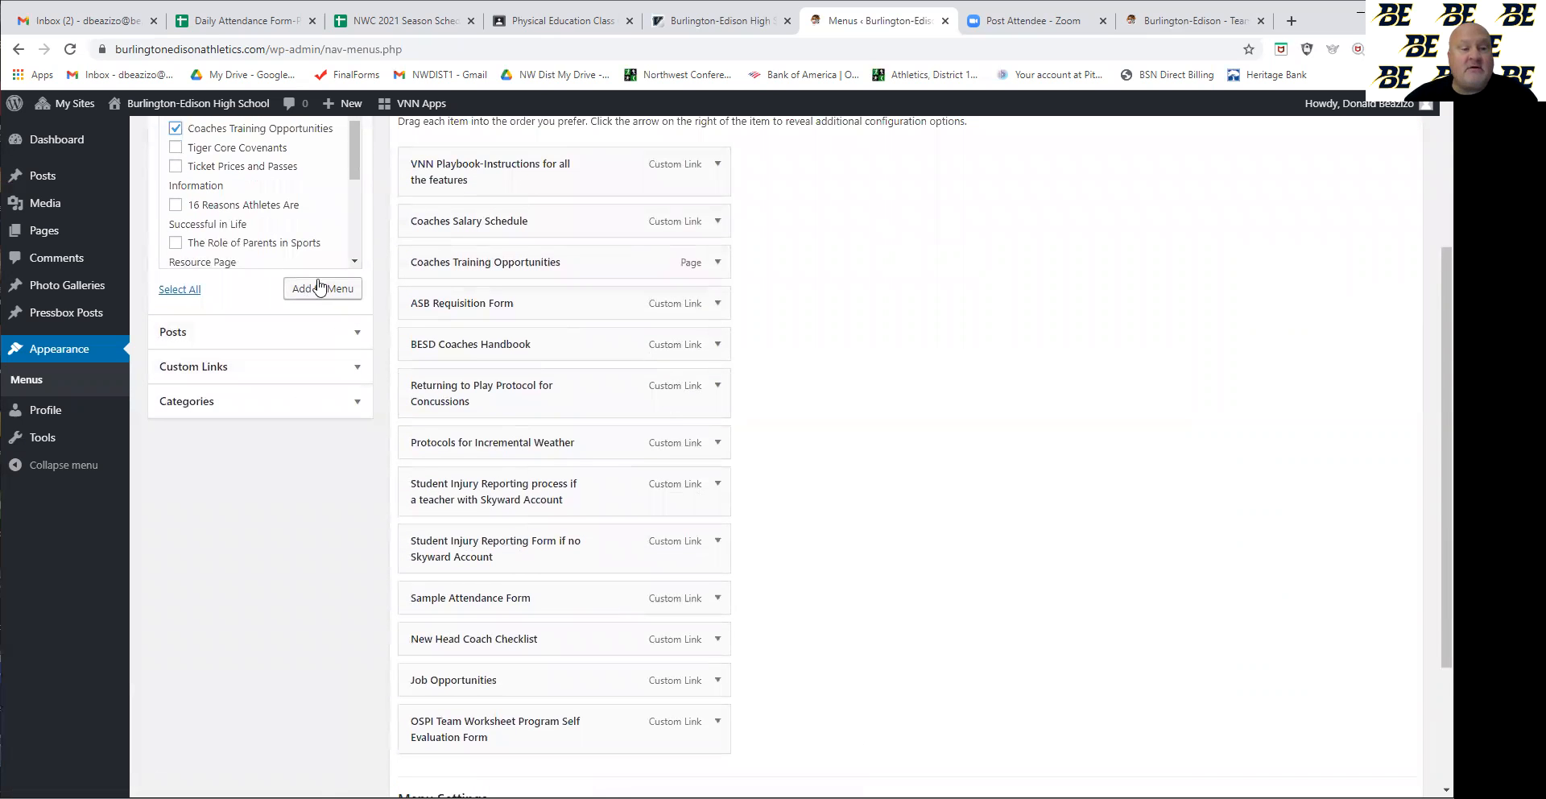
{"action": "scroll", "coordinate": [321, 249], "scroll_direction": "down", "scroll_amount": 2}
{"action": "scroll", "coordinate": [572, 661], "scroll_direction": "down", "scroll_amount": 1}
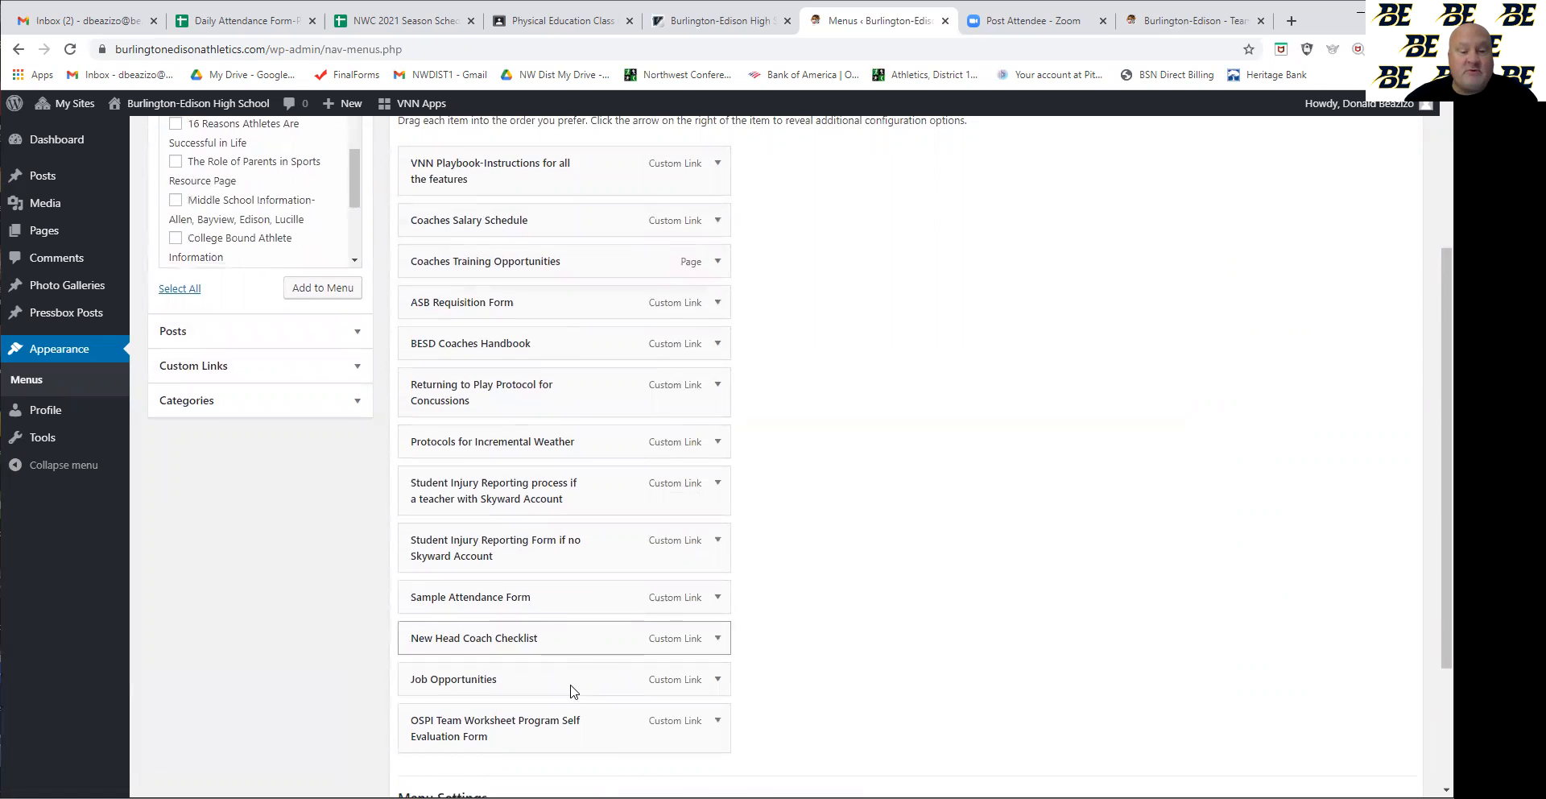
{"action": "scroll", "coordinate": [846, 648], "scroll_direction": "up", "scroll_amount": 3}
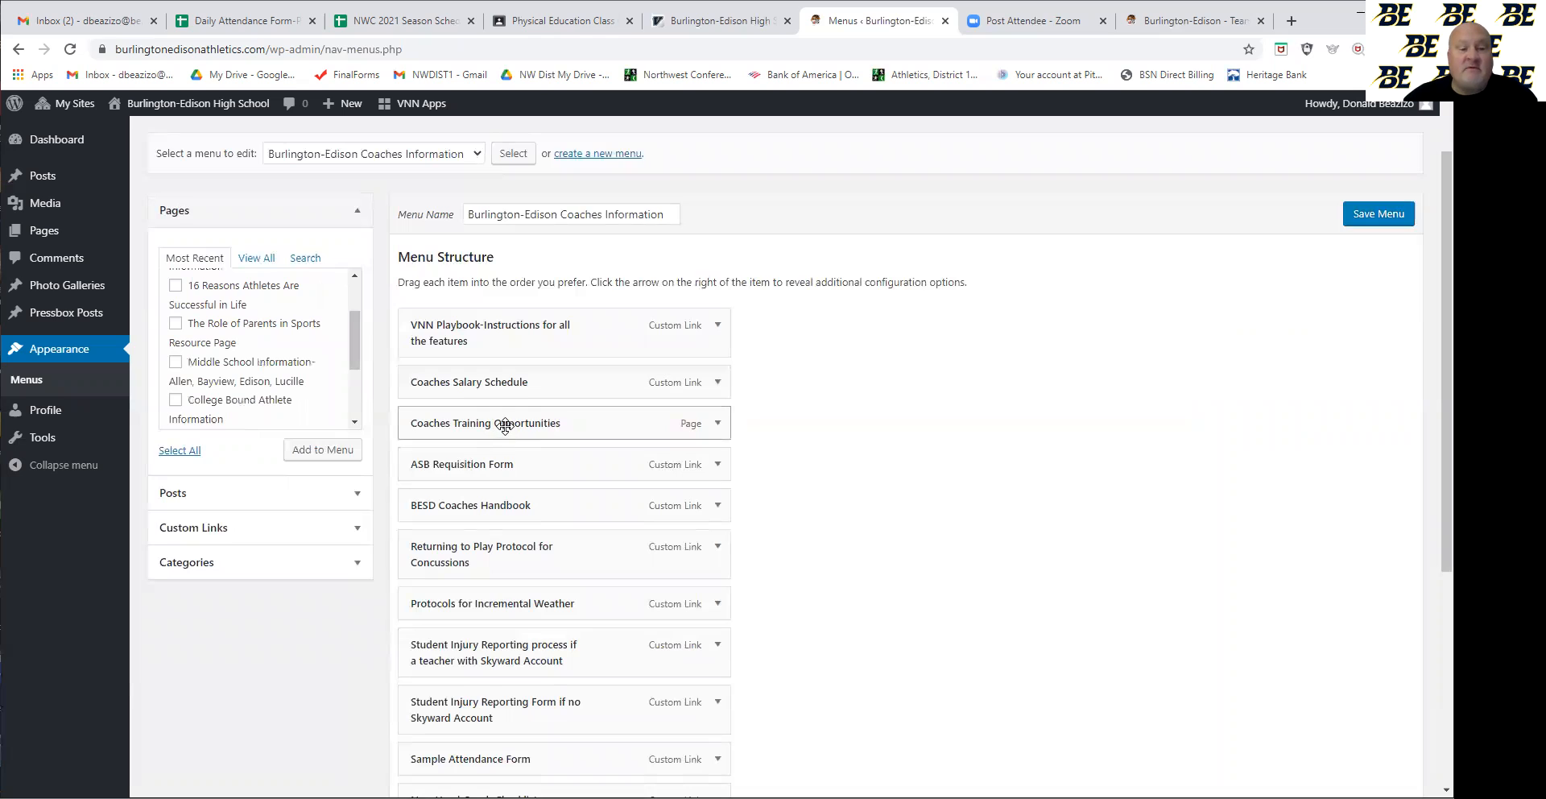
Try to reorder the Coaches Training Opportunities item in the Burlington-Edison Coaches Information menu and save the menu
{"action": "mouse_move", "coordinate": [505, 427]}
{"action": "left_mouse_down"}
{"action": "mouse_move", "coordinate": [511, 370]}
{"action": "mouse_move", "coordinate": [510, 451]}
{"action": "left_mouse_up"}
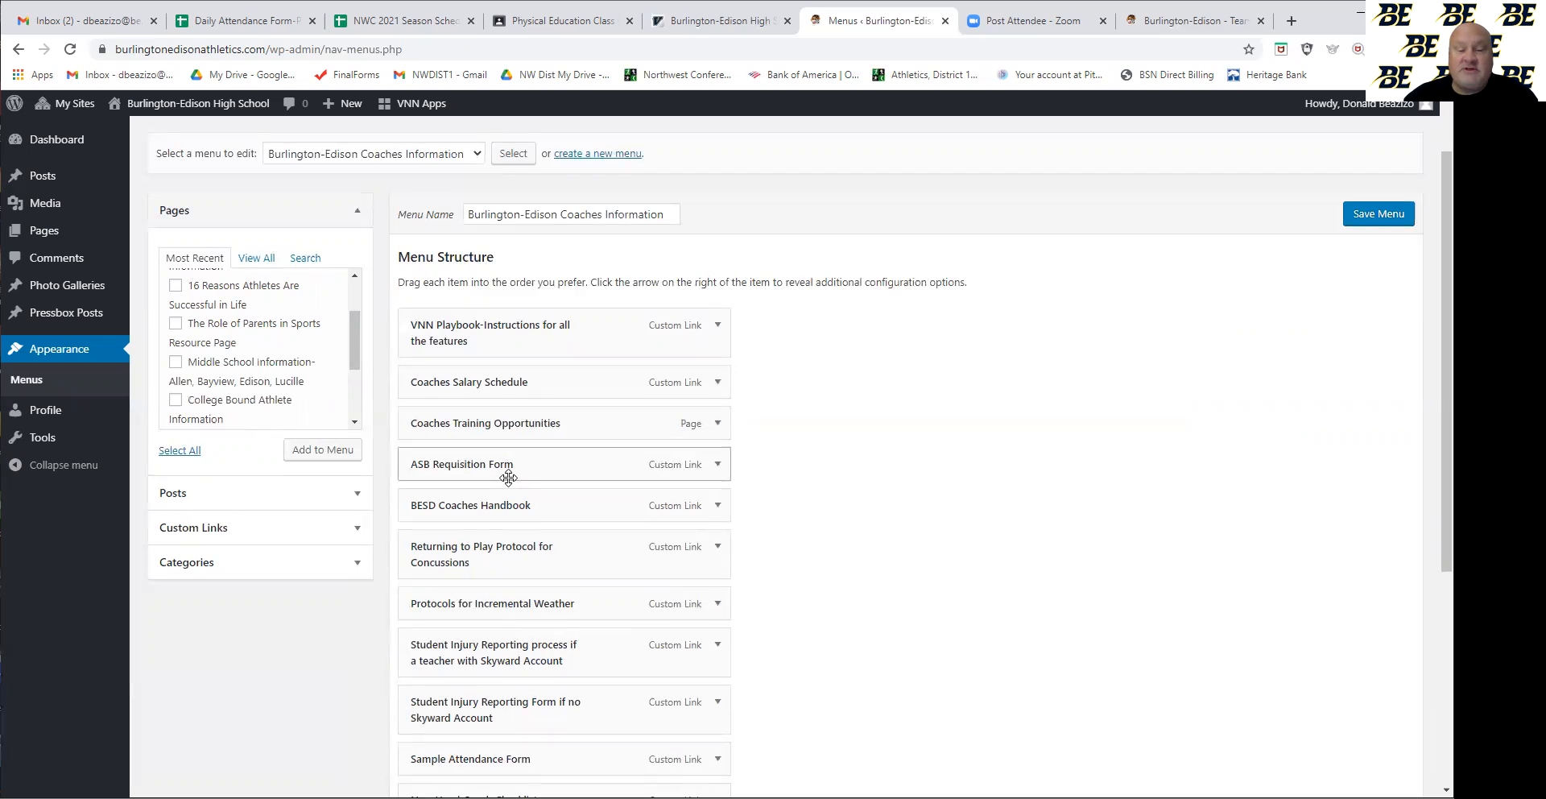
{"action": "left_click", "coordinate": [1372, 225]}
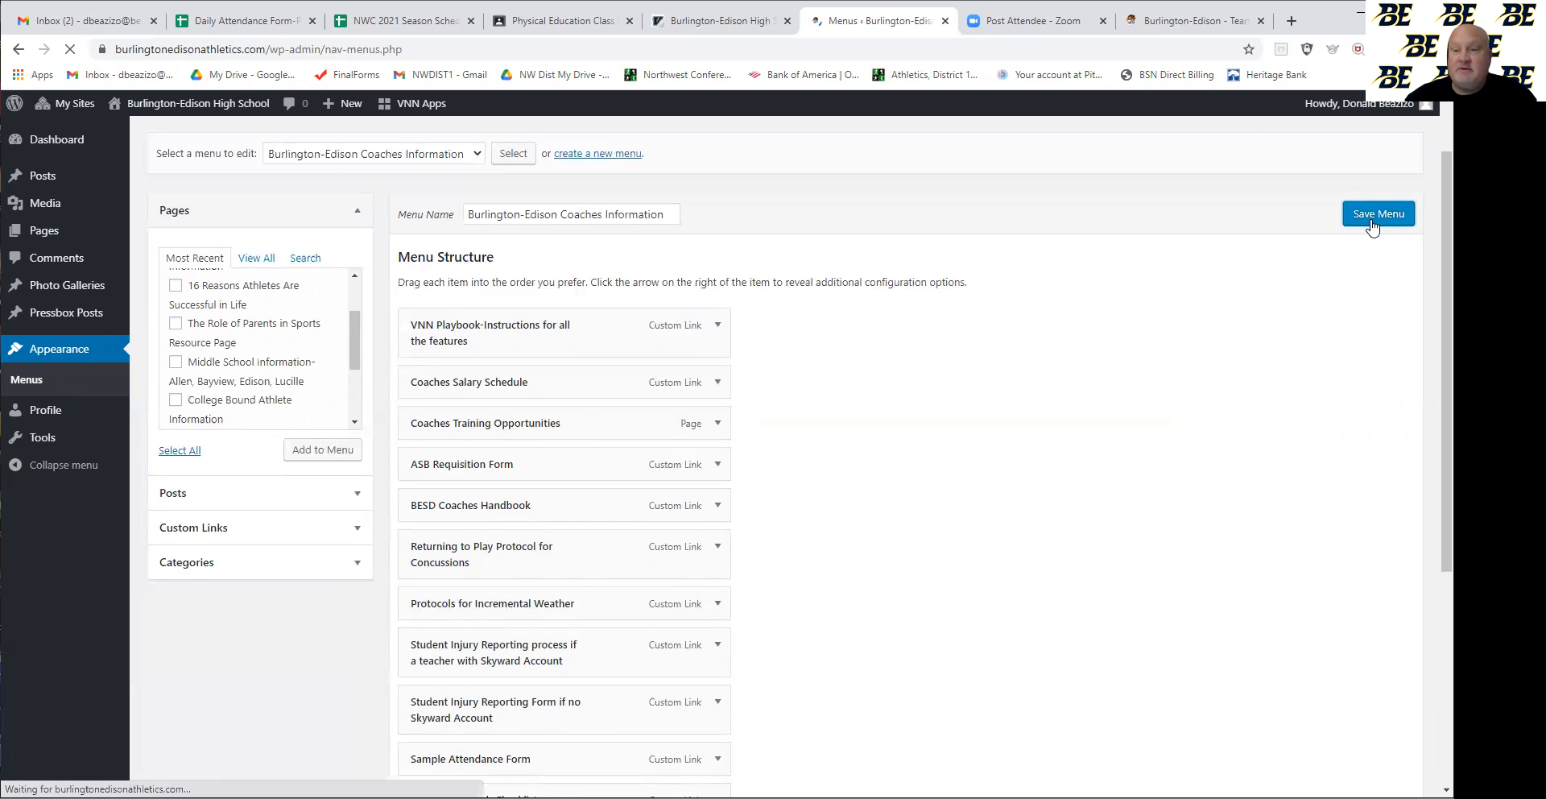
{"action": "scroll", "coordinate": [855, 471], "scroll_direction": "down", "scroll_amount": 7}
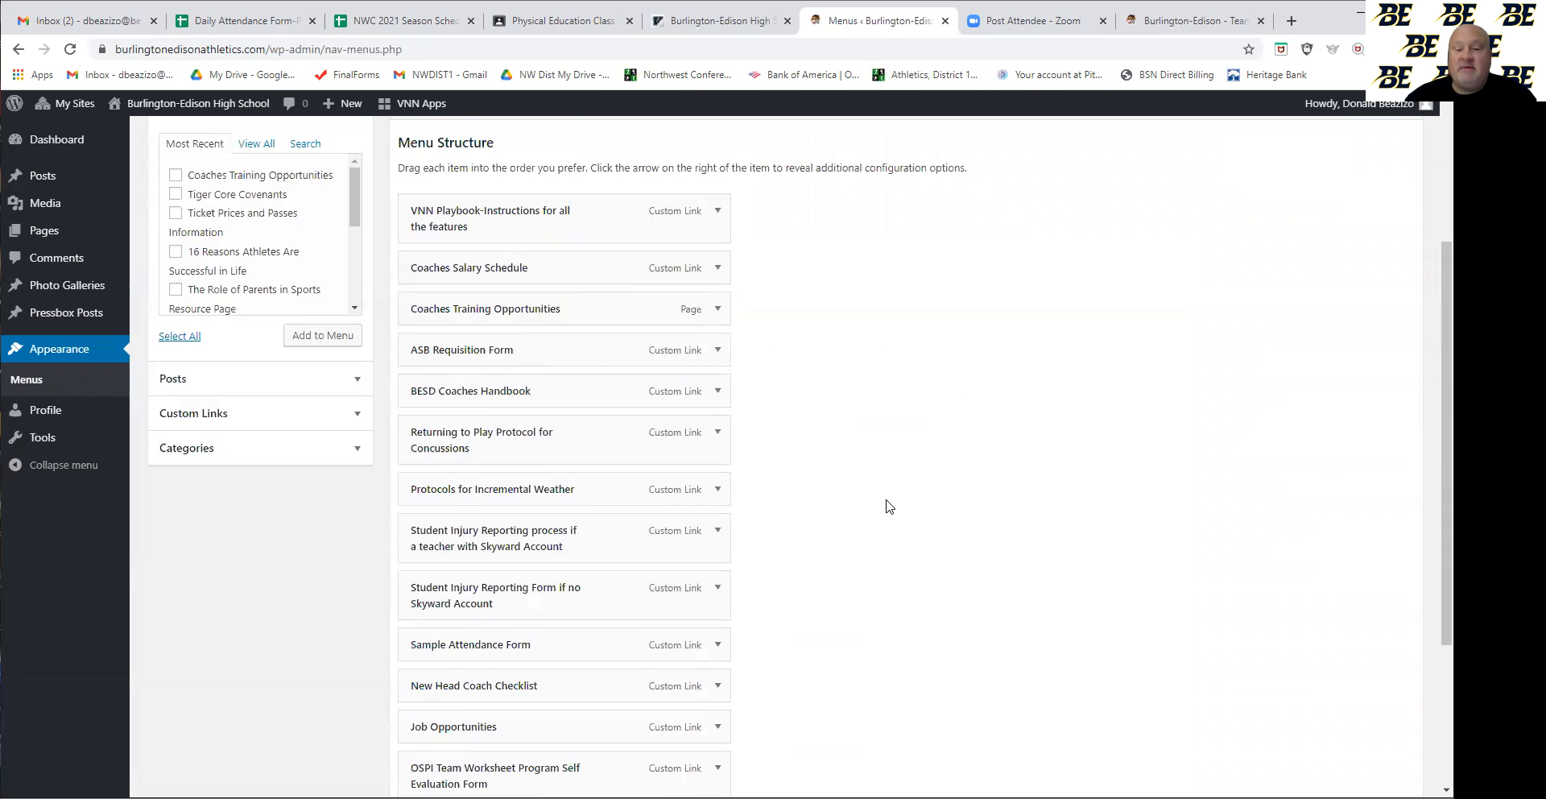
{"action": "scroll", "coordinate": [886, 504], "scroll_direction": "up", "scroll_amount": 7}
Switch to the public site, view the Team State Championships sheet linked in its More menu, and close it
{"action": "left_click", "coordinate": [1196, 20]}
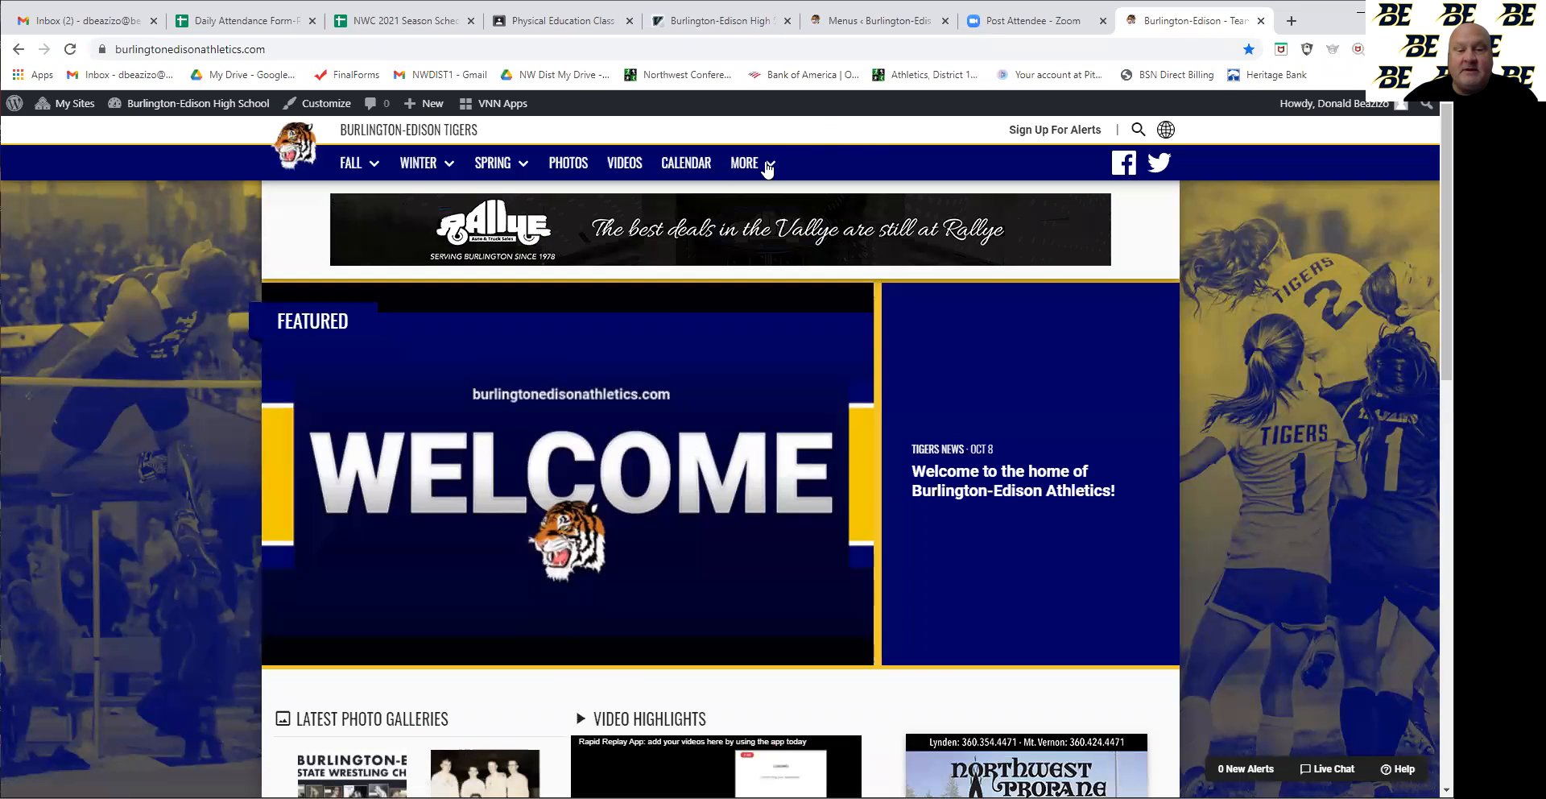
{"action": "left_click", "coordinate": [767, 167]}
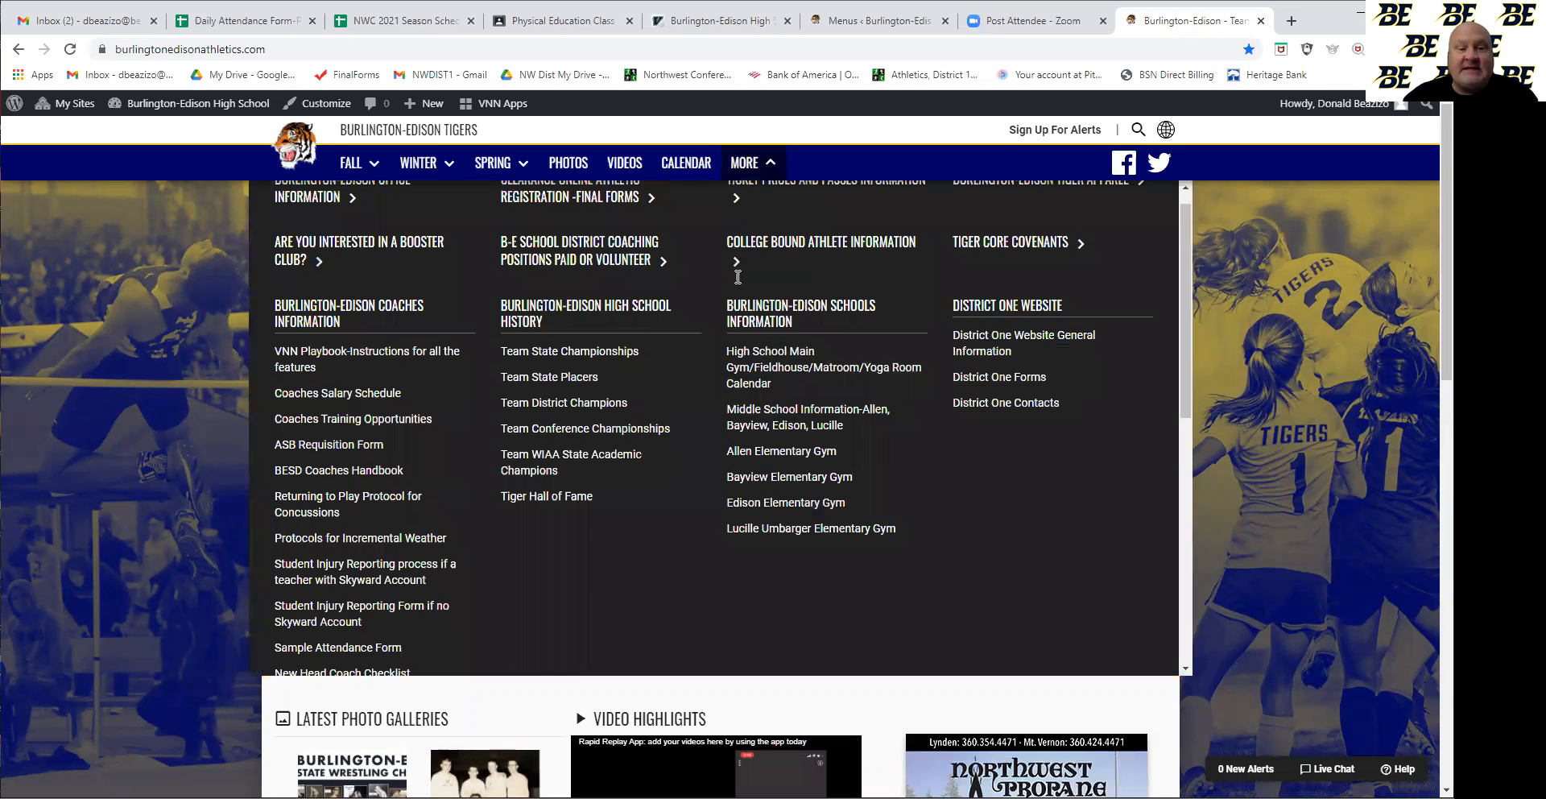
{"action": "scroll", "coordinate": [736, 278], "scroll_direction": "up", "scroll_amount": 1}
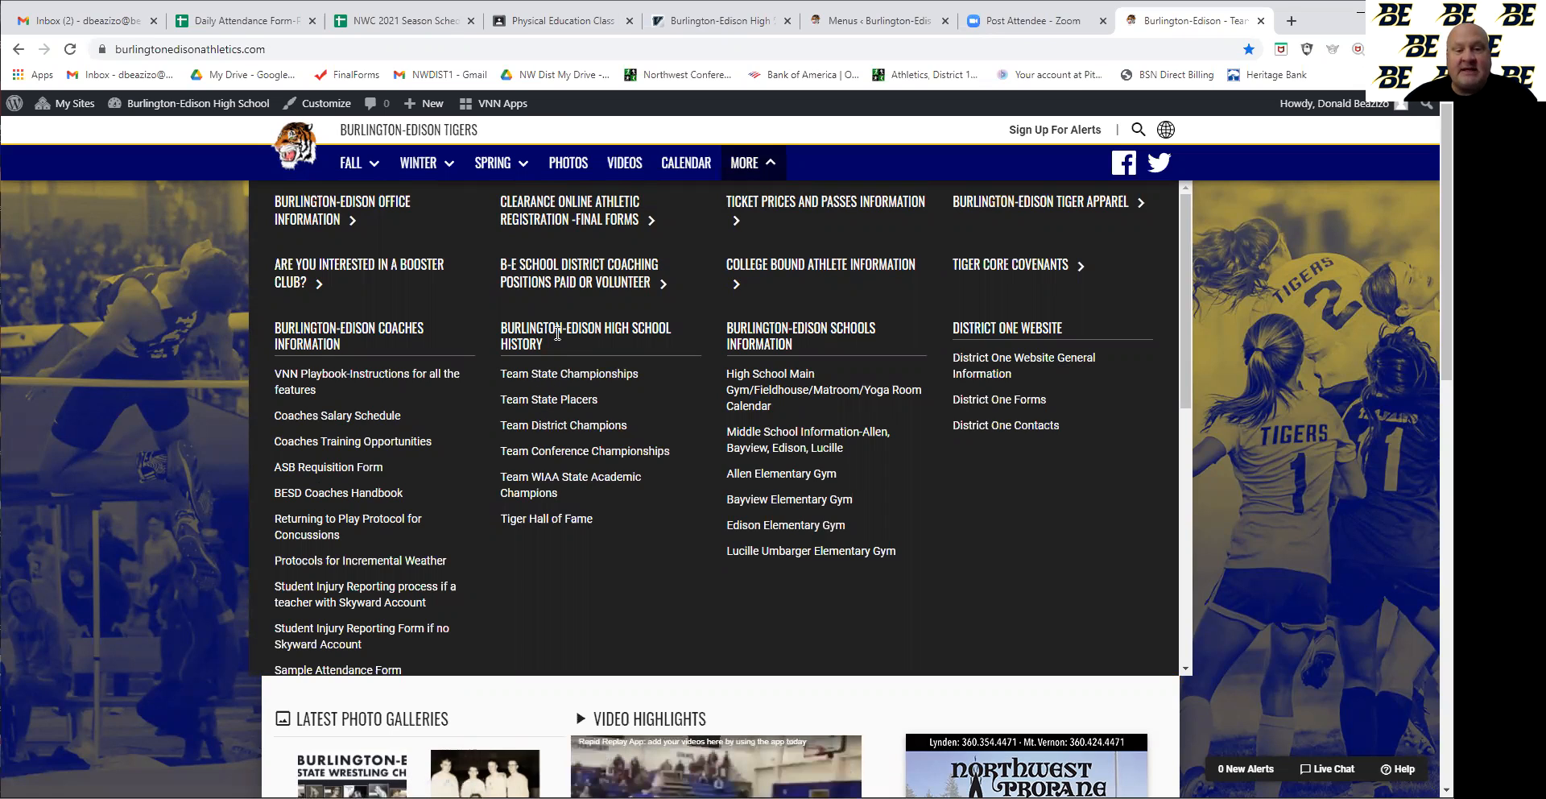
{"action": "left_click", "coordinate": [542, 379]}
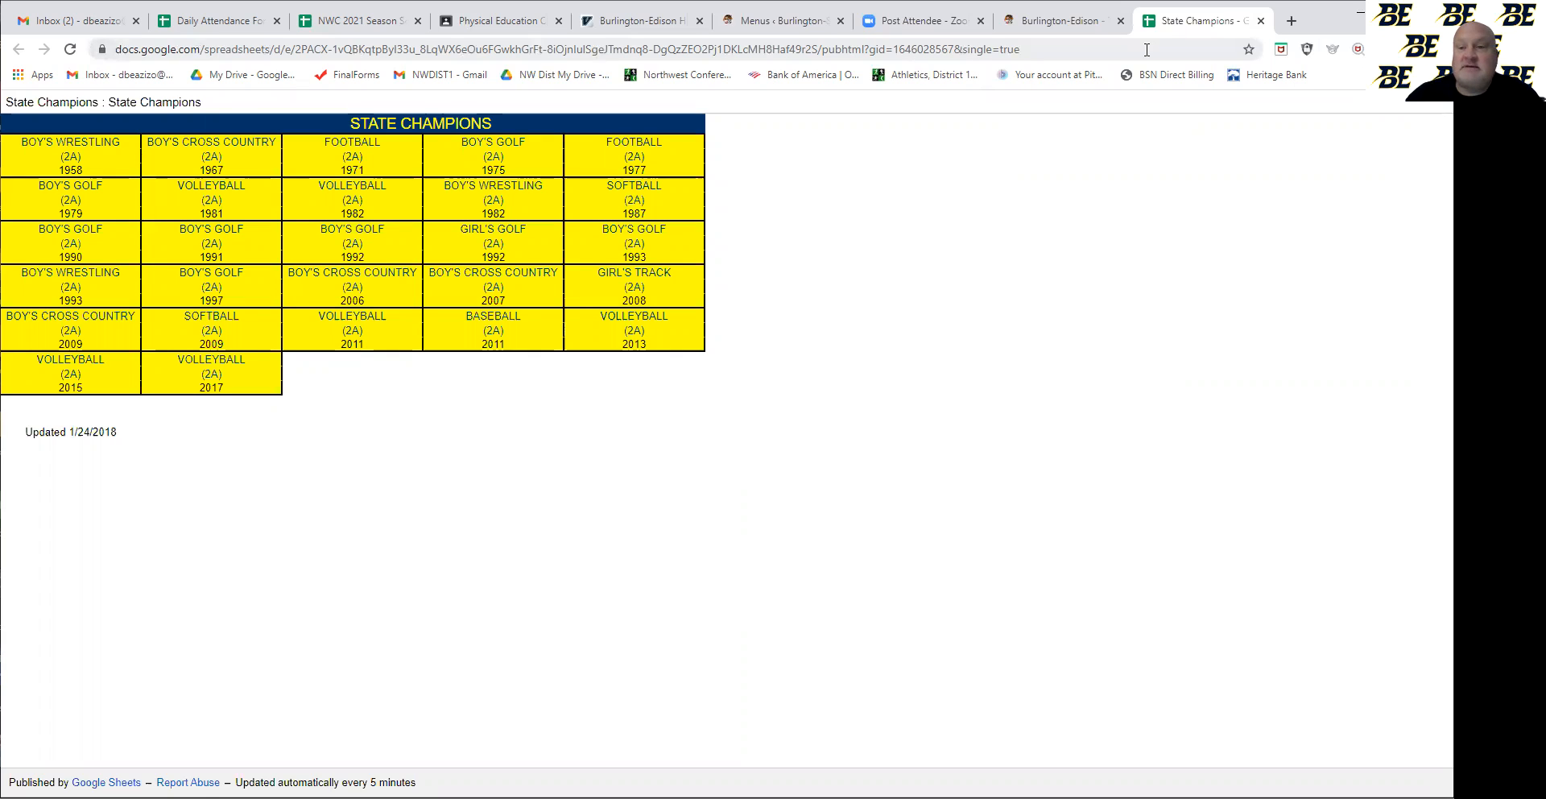
{"action": "left_click", "coordinate": [1262, 24]}
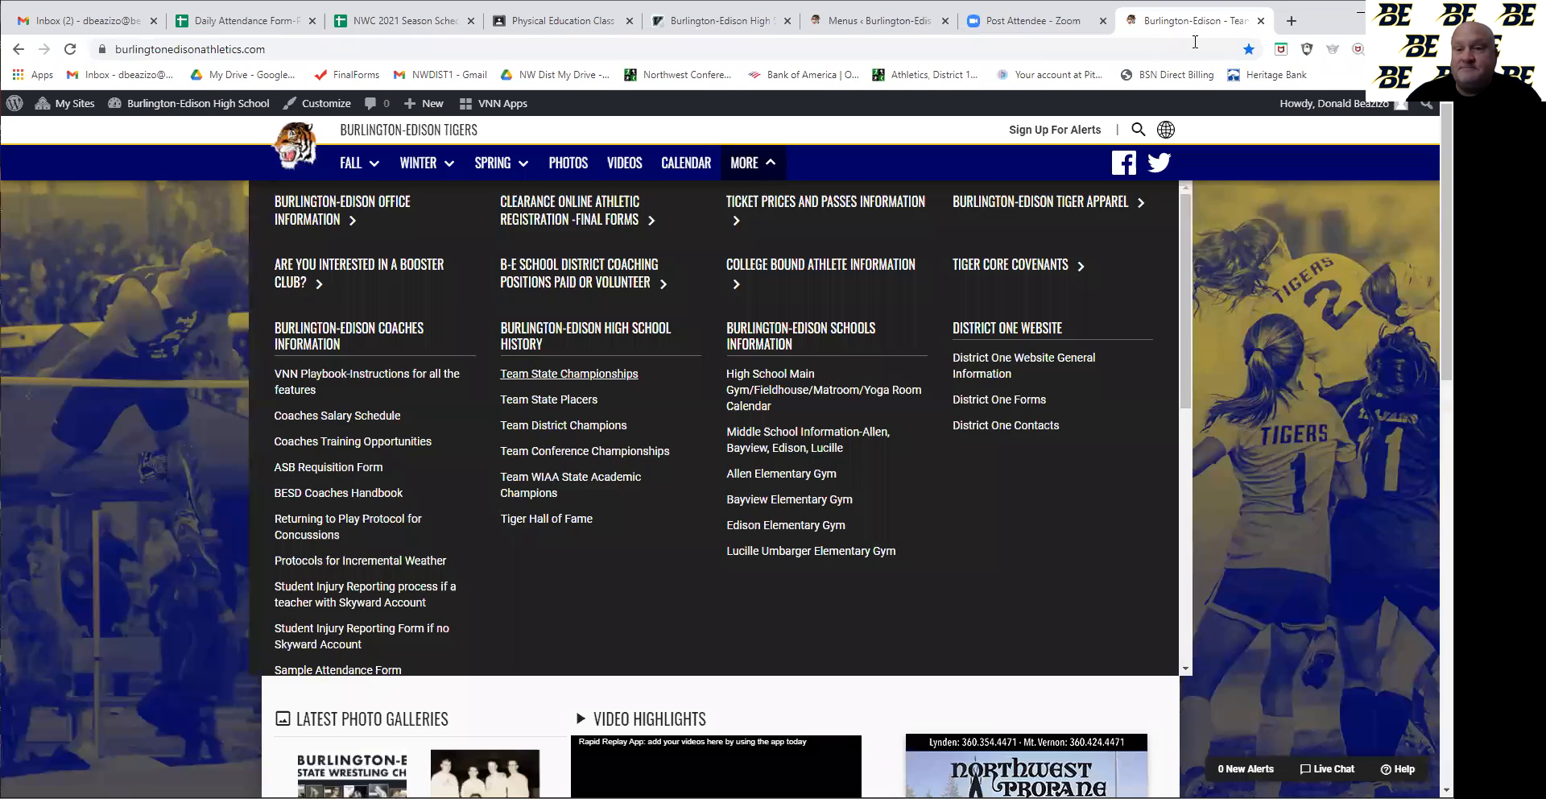
View the Tiger Hall of Fame page linked under the high school history section, look through it and close it
{"action": "left_click", "coordinate": [762, 164]}
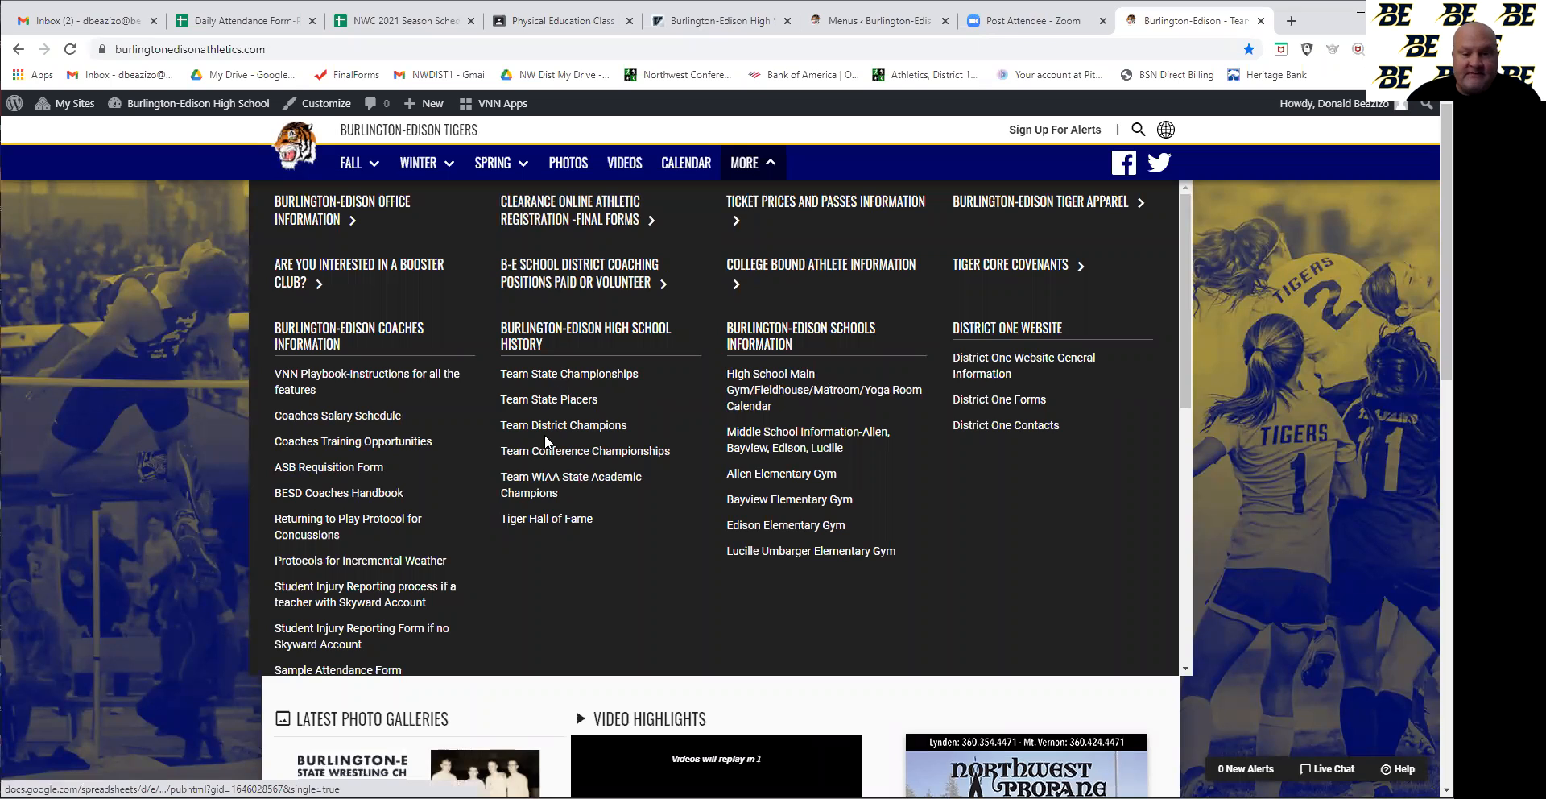
{"action": "left_click", "coordinate": [531, 522]}
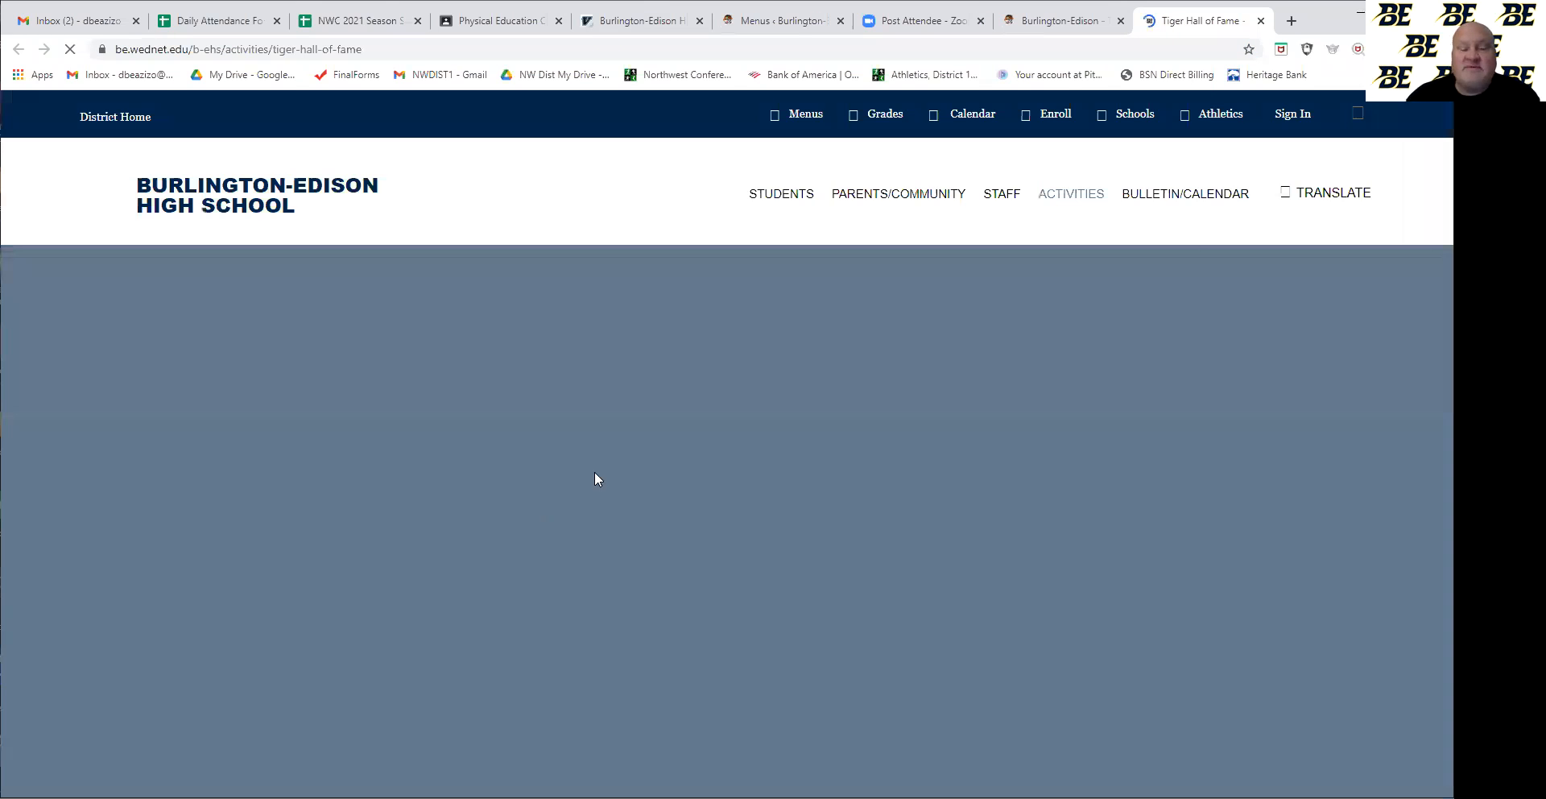
{"action": "scroll", "coordinate": [439, 421], "scroll_direction": "down", "scroll_amount": 3}
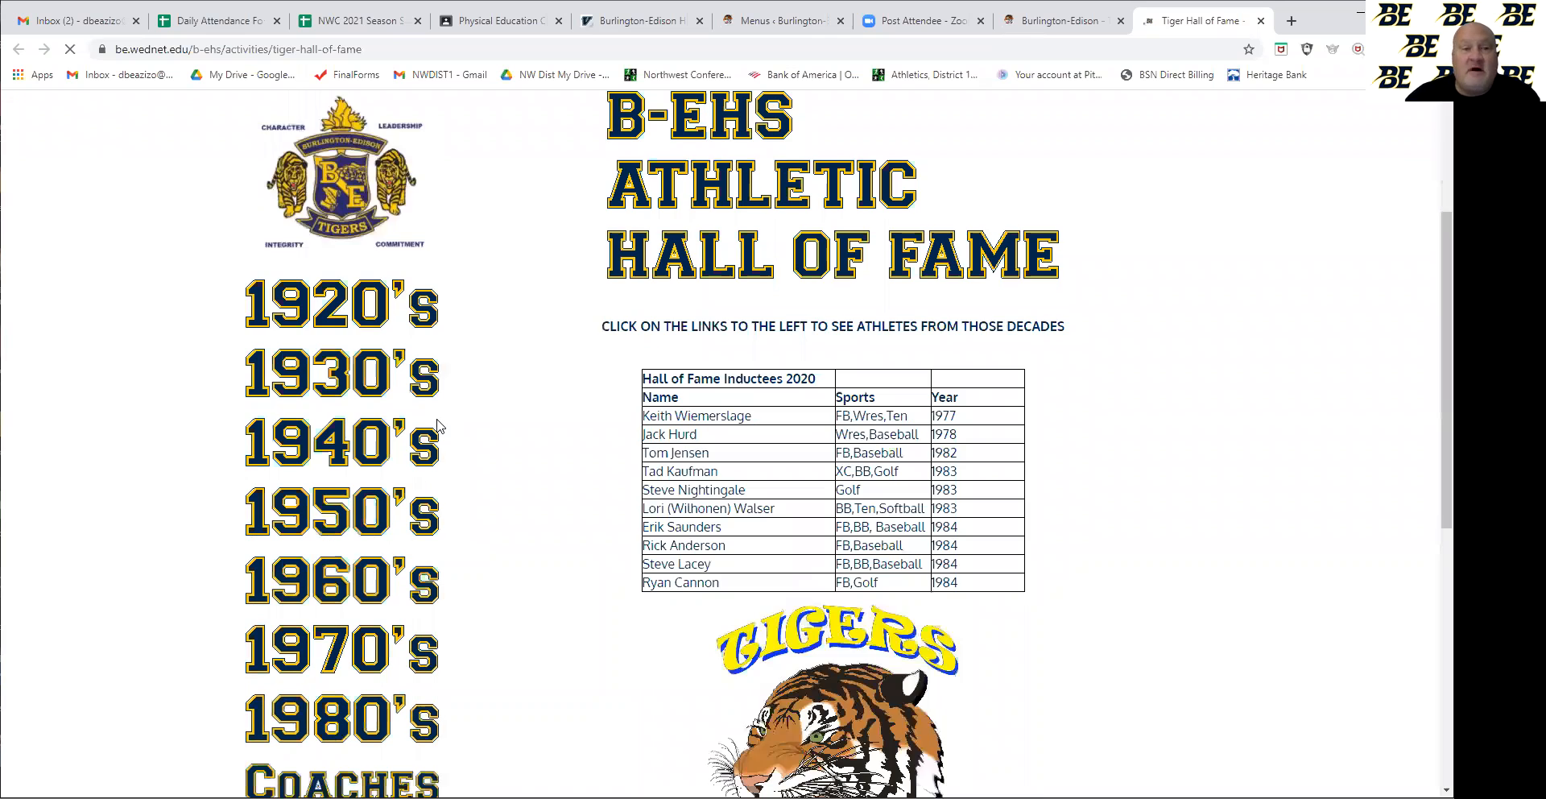
{"action": "scroll", "coordinate": [439, 422], "scroll_direction": "up", "scroll_amount": 1}
{"action": "scroll", "coordinate": [447, 420], "scroll_direction": "down", "scroll_amount": 2}
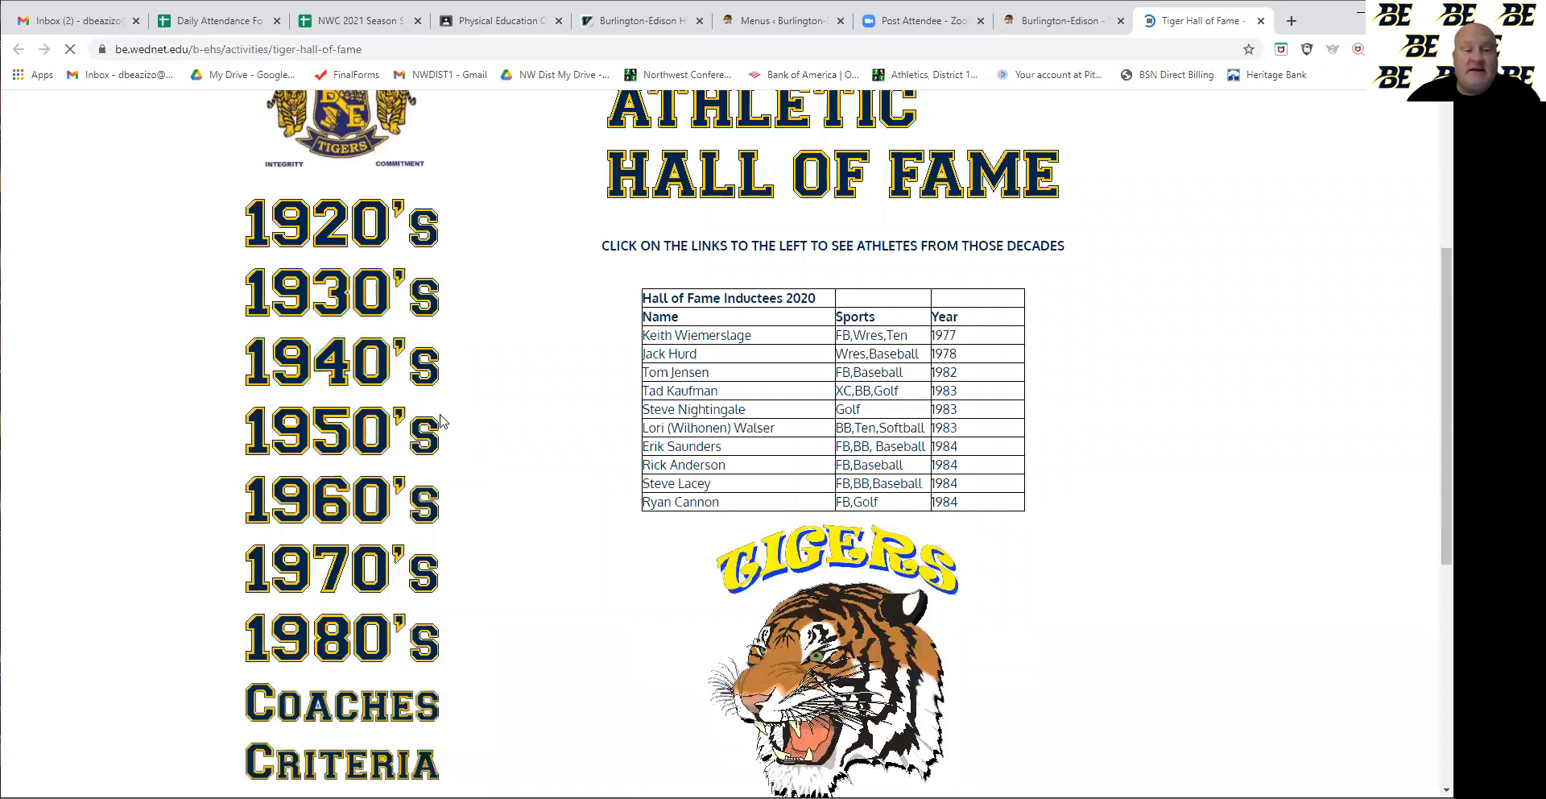
{"action": "scroll", "coordinate": [416, 543], "scroll_direction": "up", "scroll_amount": 1}
{"action": "scroll", "coordinate": [416, 535], "scroll_direction": "up", "scroll_amount": 5}
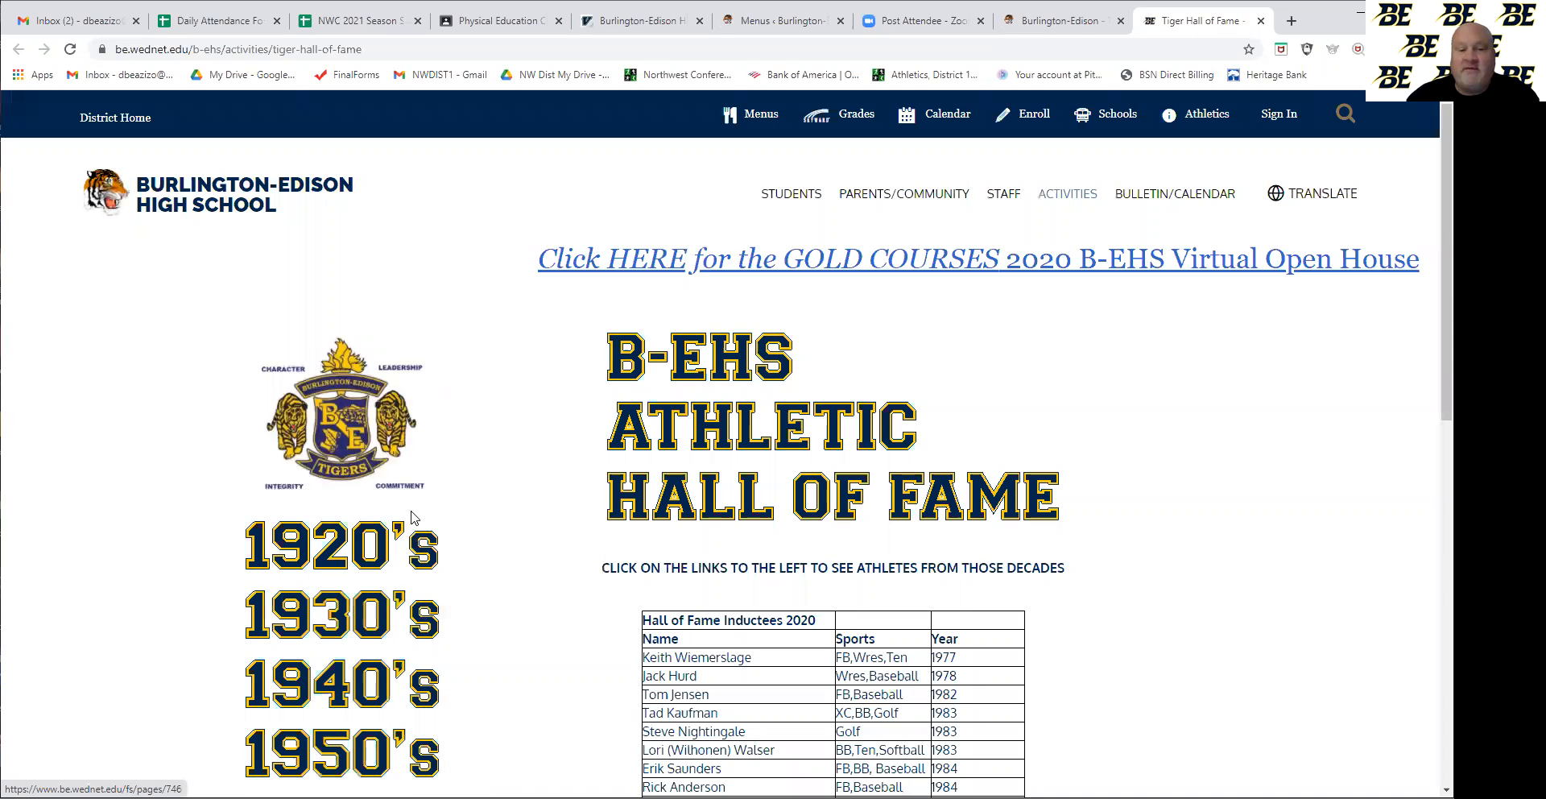
{"action": "scroll", "coordinate": [427, 451], "scroll_direction": "down", "scroll_amount": 3}
{"action": "scroll", "coordinate": [475, 444], "scroll_direction": "up", "scroll_amount": 2}
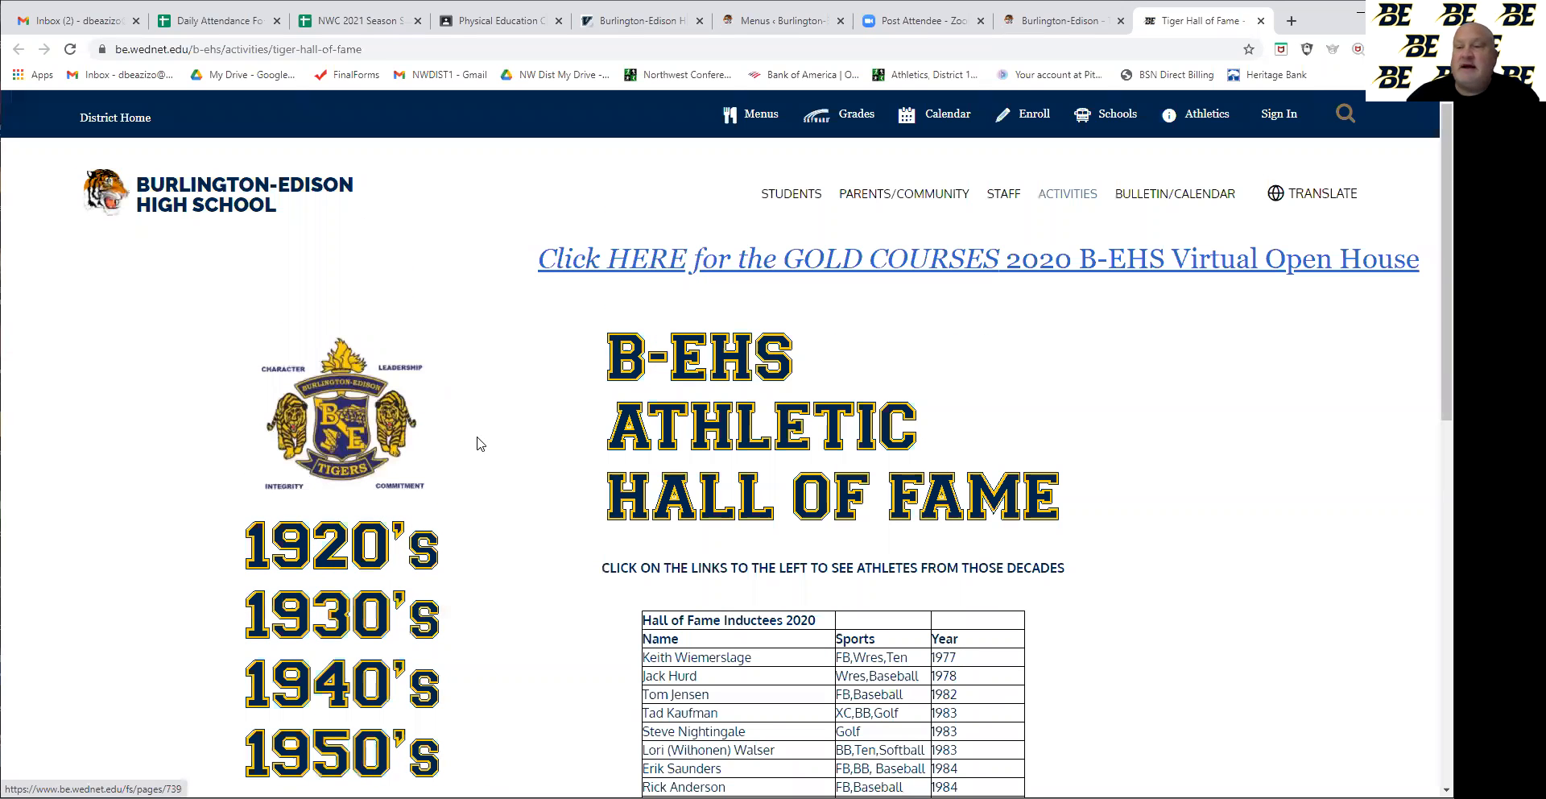
{"action": "scroll", "coordinate": [1072, 70], "scroll_direction": "down", "scroll_amount": 3}
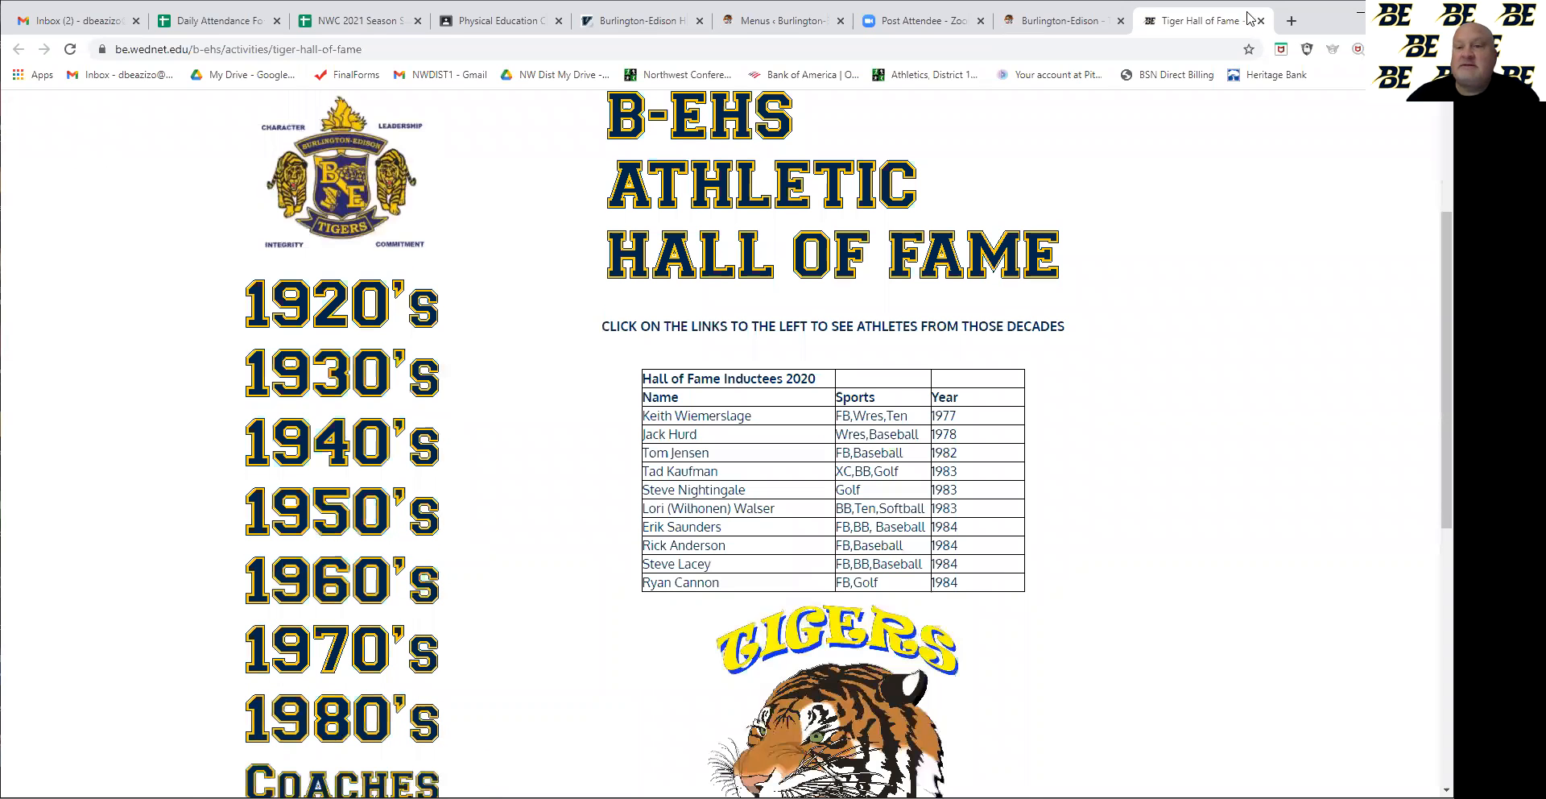
{"action": "left_click", "coordinate": [1262, 21]}
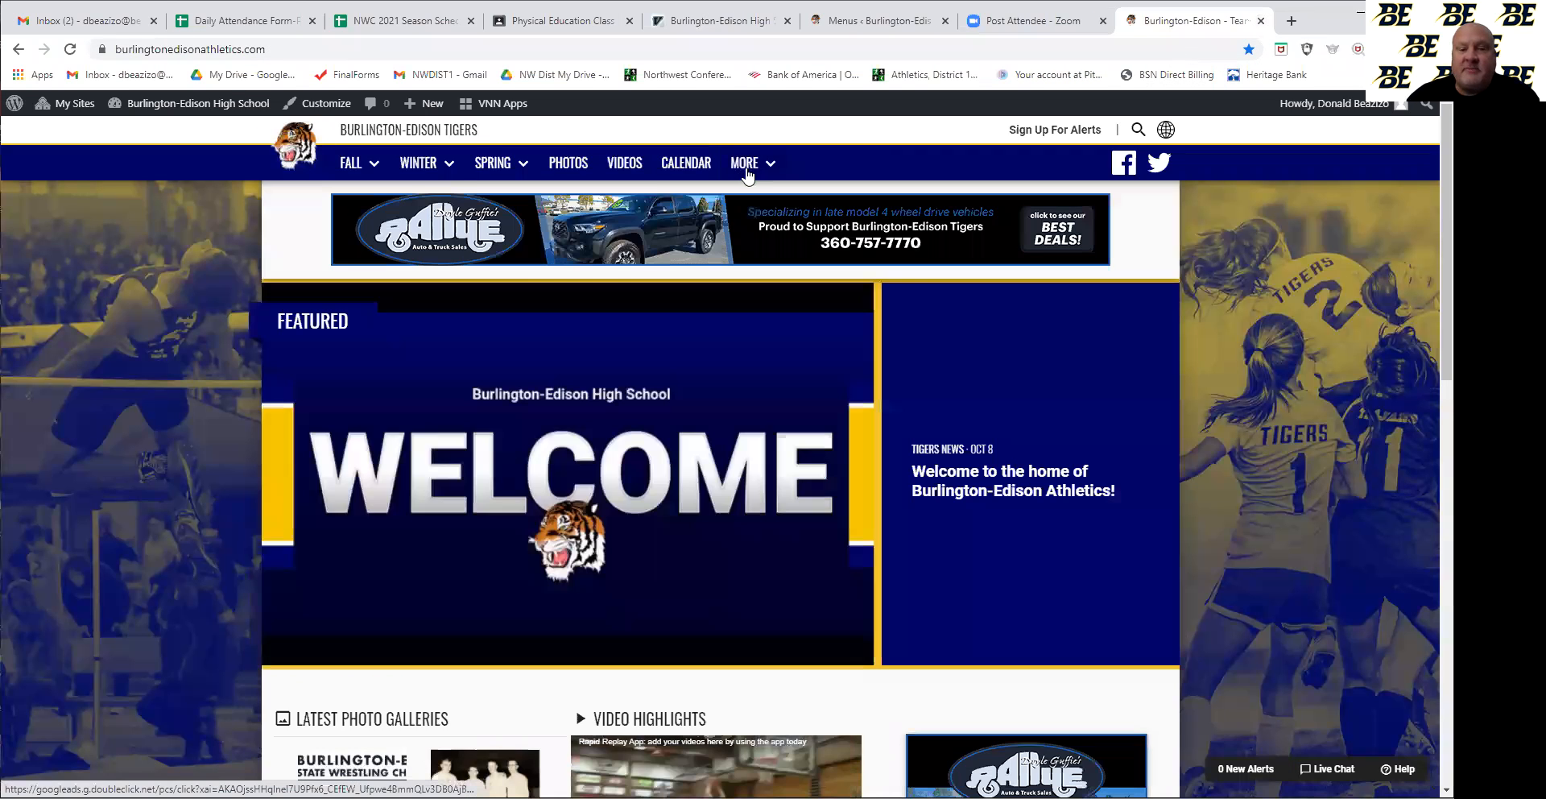
View the High School Main Gym/Fieldhouse/Matroom/Yoga Room Calendar linked in the More menu and close it
{"action": "mouse_move", "coordinate": [747, 173]}
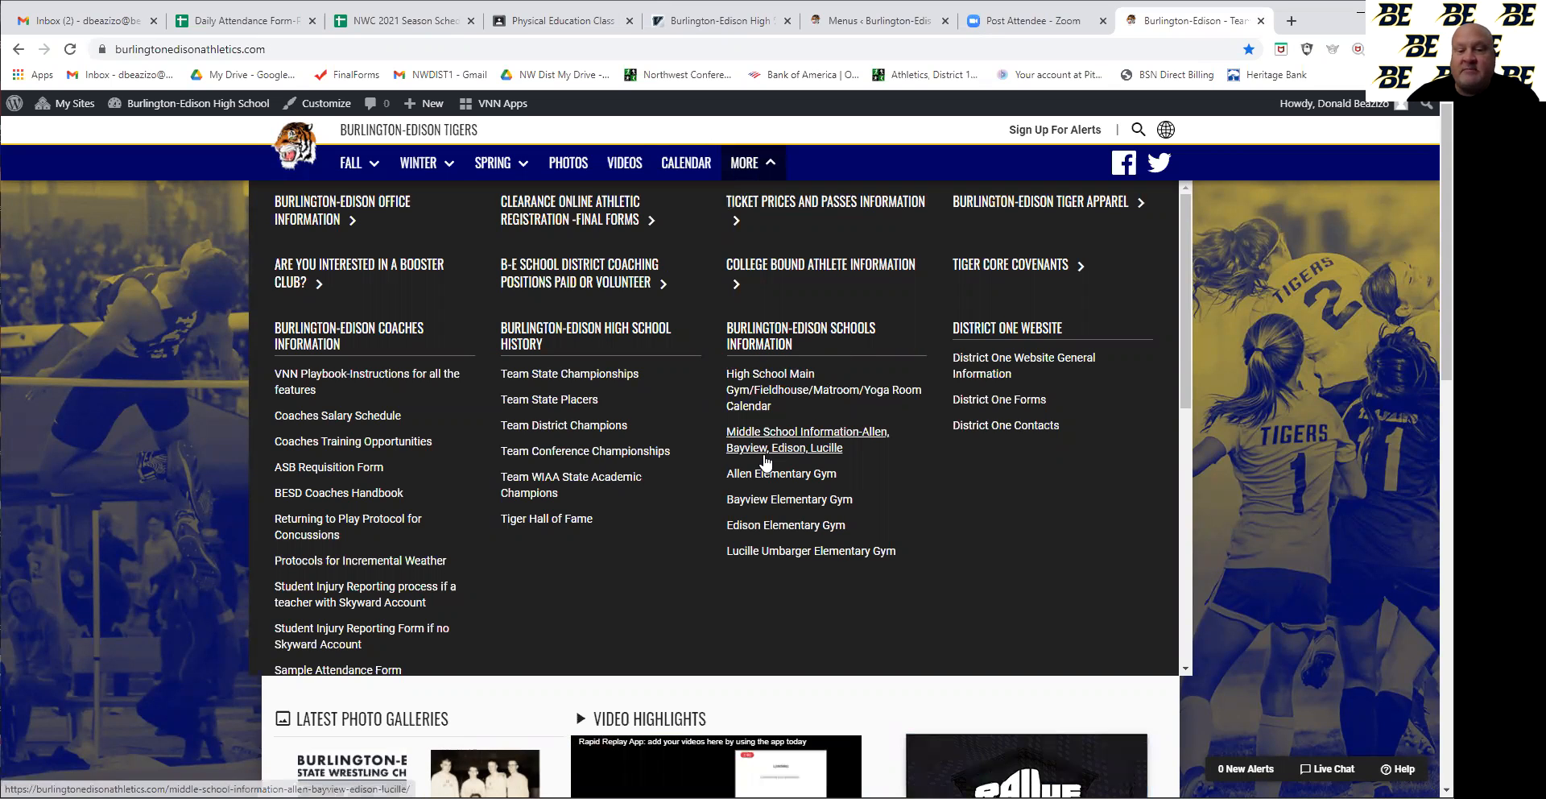
{"action": "left_click", "coordinate": [755, 393]}
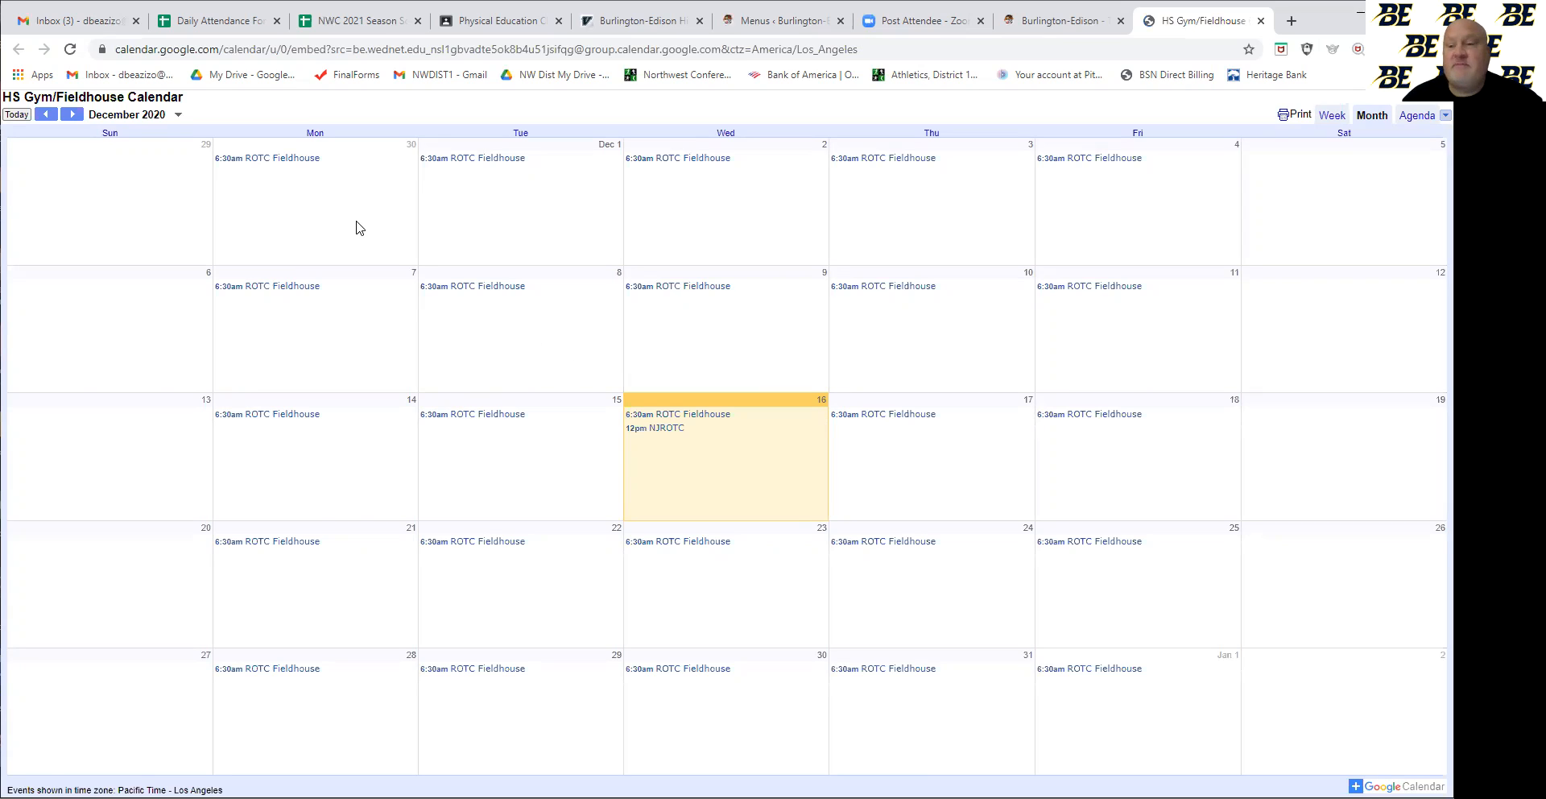
{"action": "left_click", "coordinate": [1262, 21]}
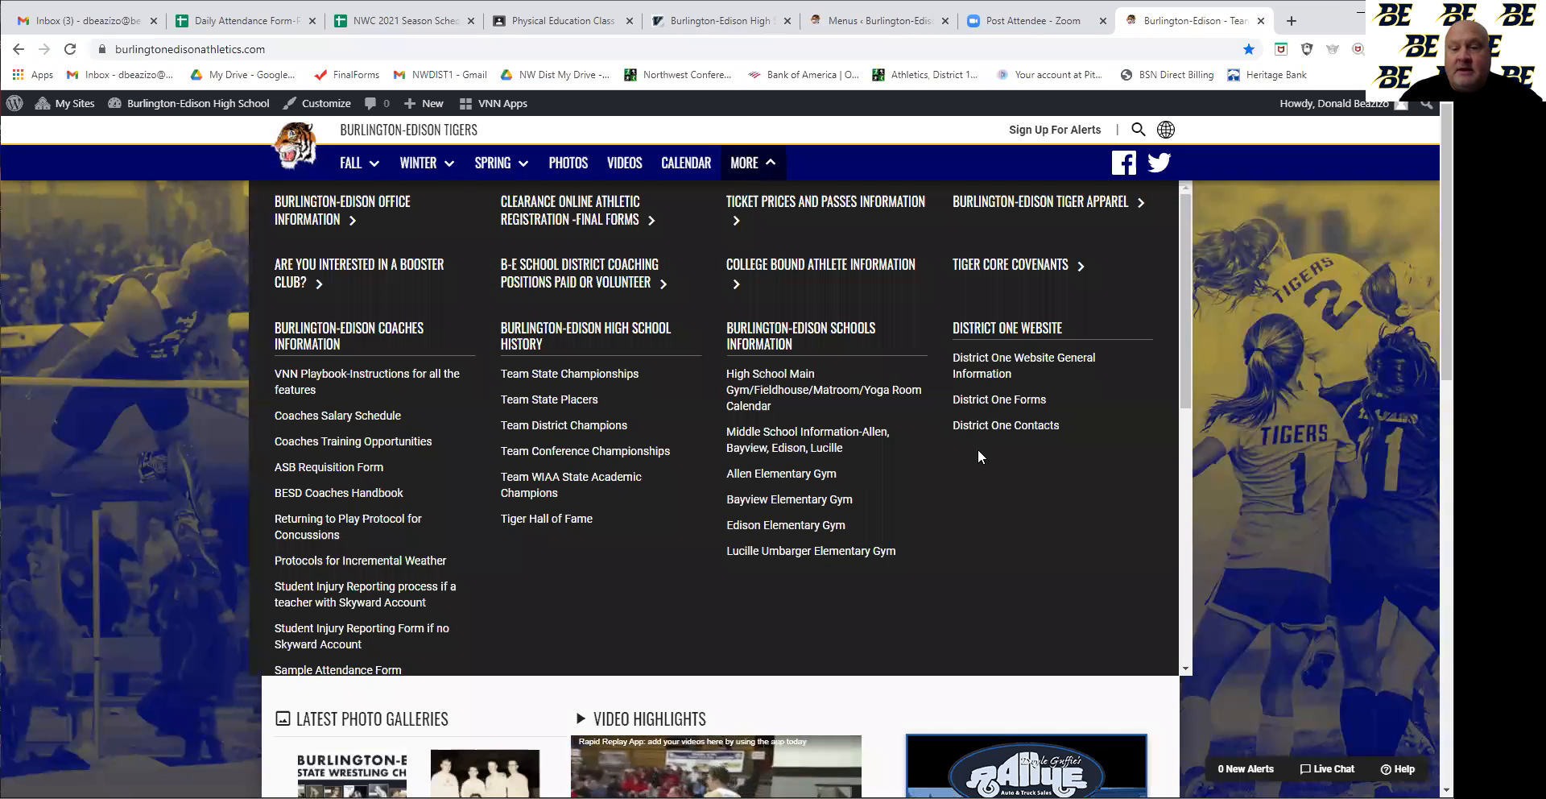
Examine the District One Forms page linked in the More menu, close it and return to the site's More menu
{"action": "scroll", "coordinate": [1018, 393], "scroll_direction": "down", "scroll_amount": 1}
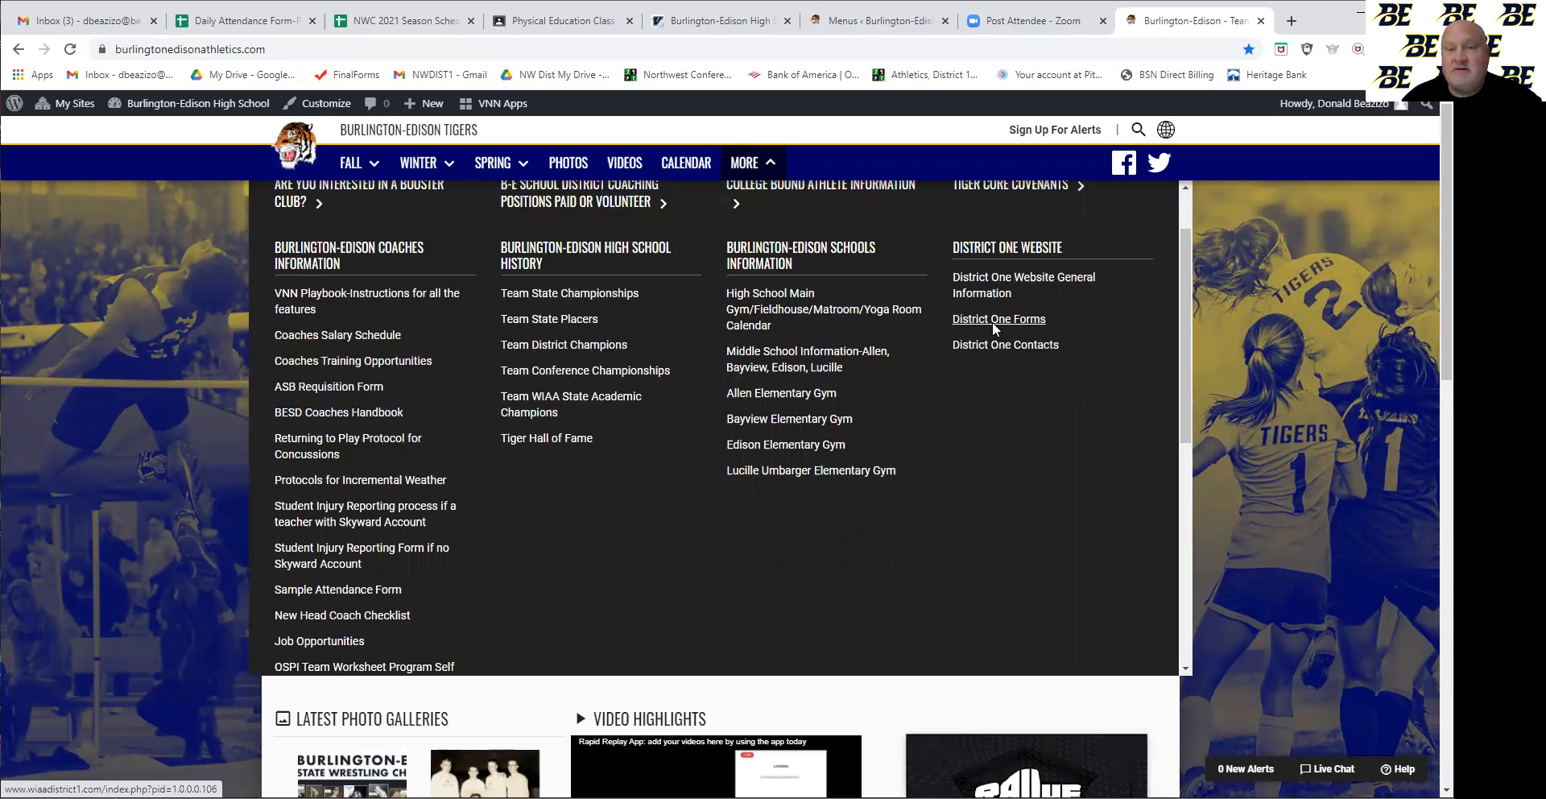
{"action": "left_click", "coordinate": [995, 319]}
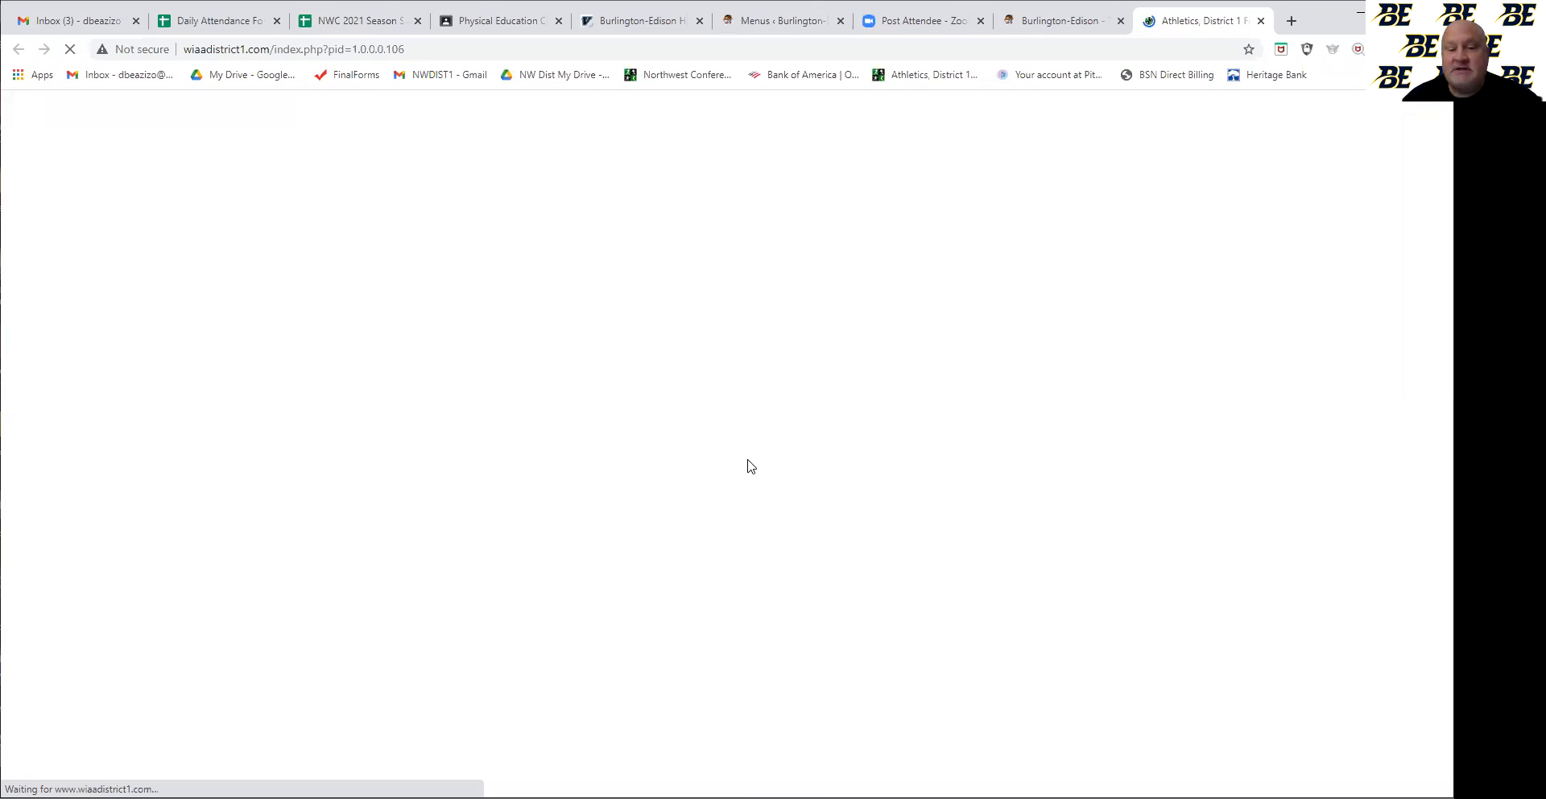
{"action": "scroll", "coordinate": [806, 474], "scroll_direction": "down", "scroll_amount": 2}
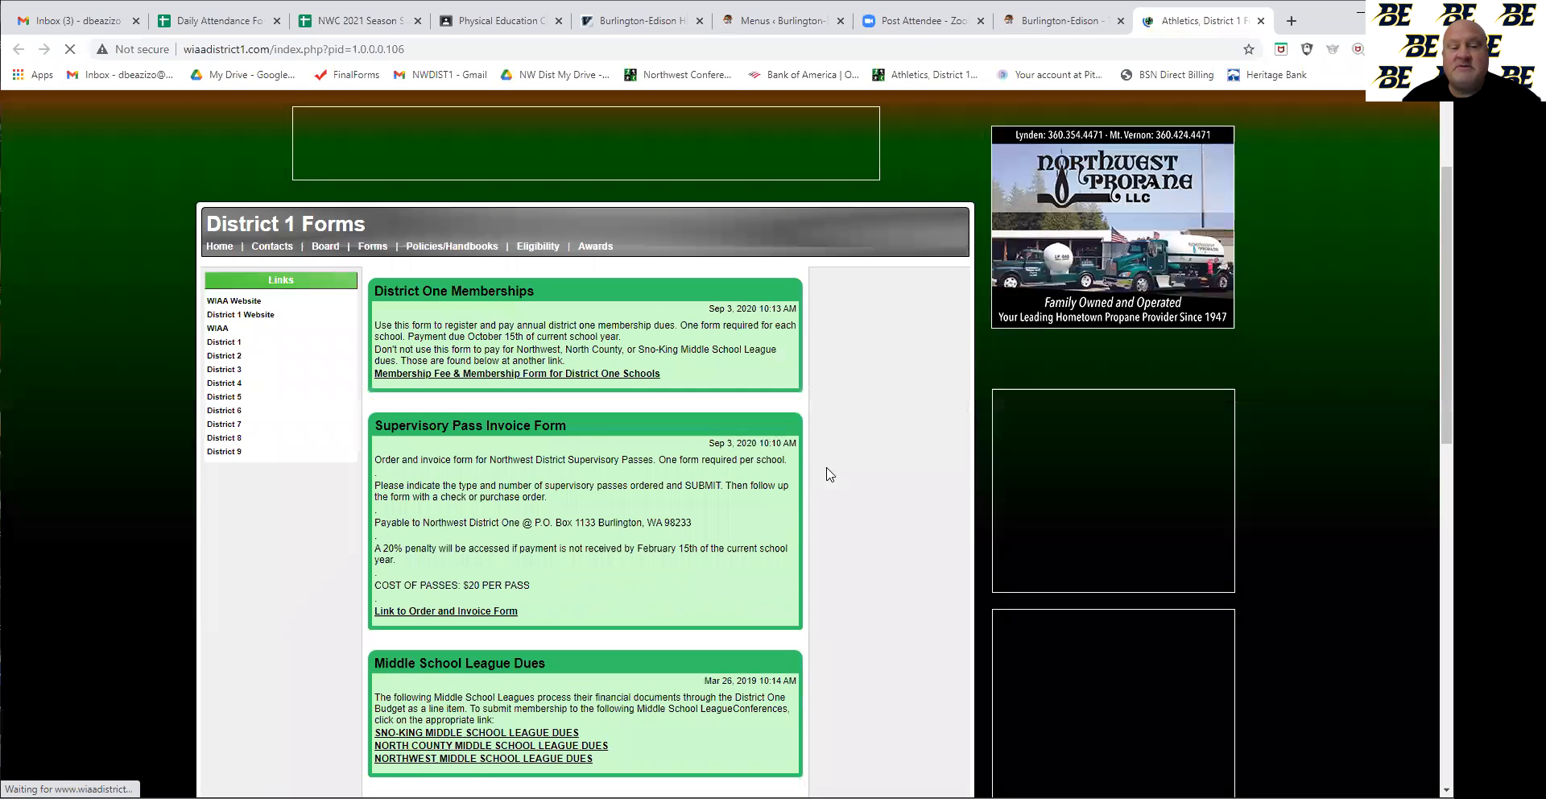
{"action": "scroll", "coordinate": [829, 474], "scroll_direction": "up", "scroll_amount": 2}
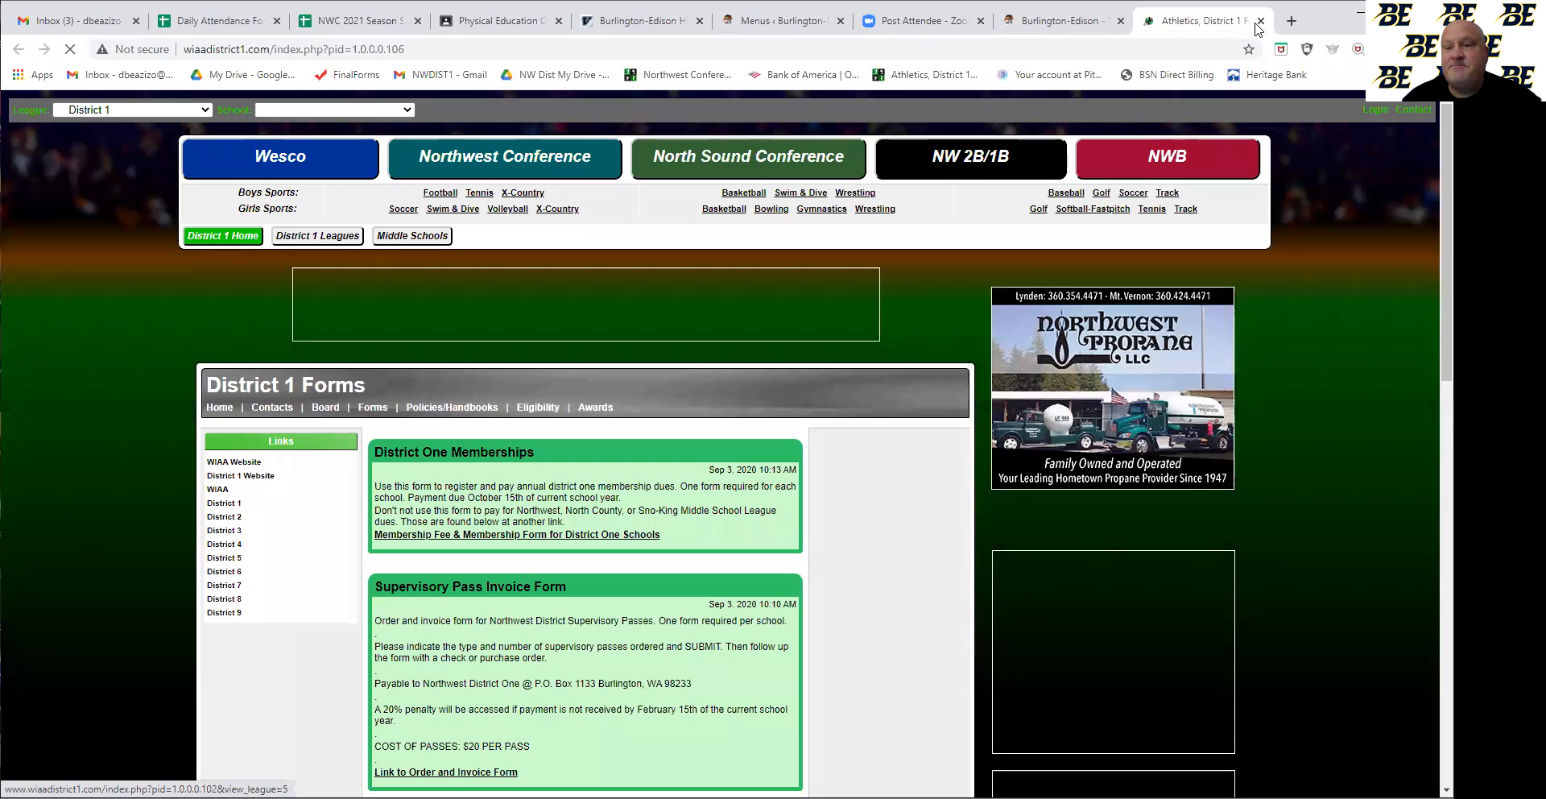
{"action": "left_click", "coordinate": [1262, 22]}
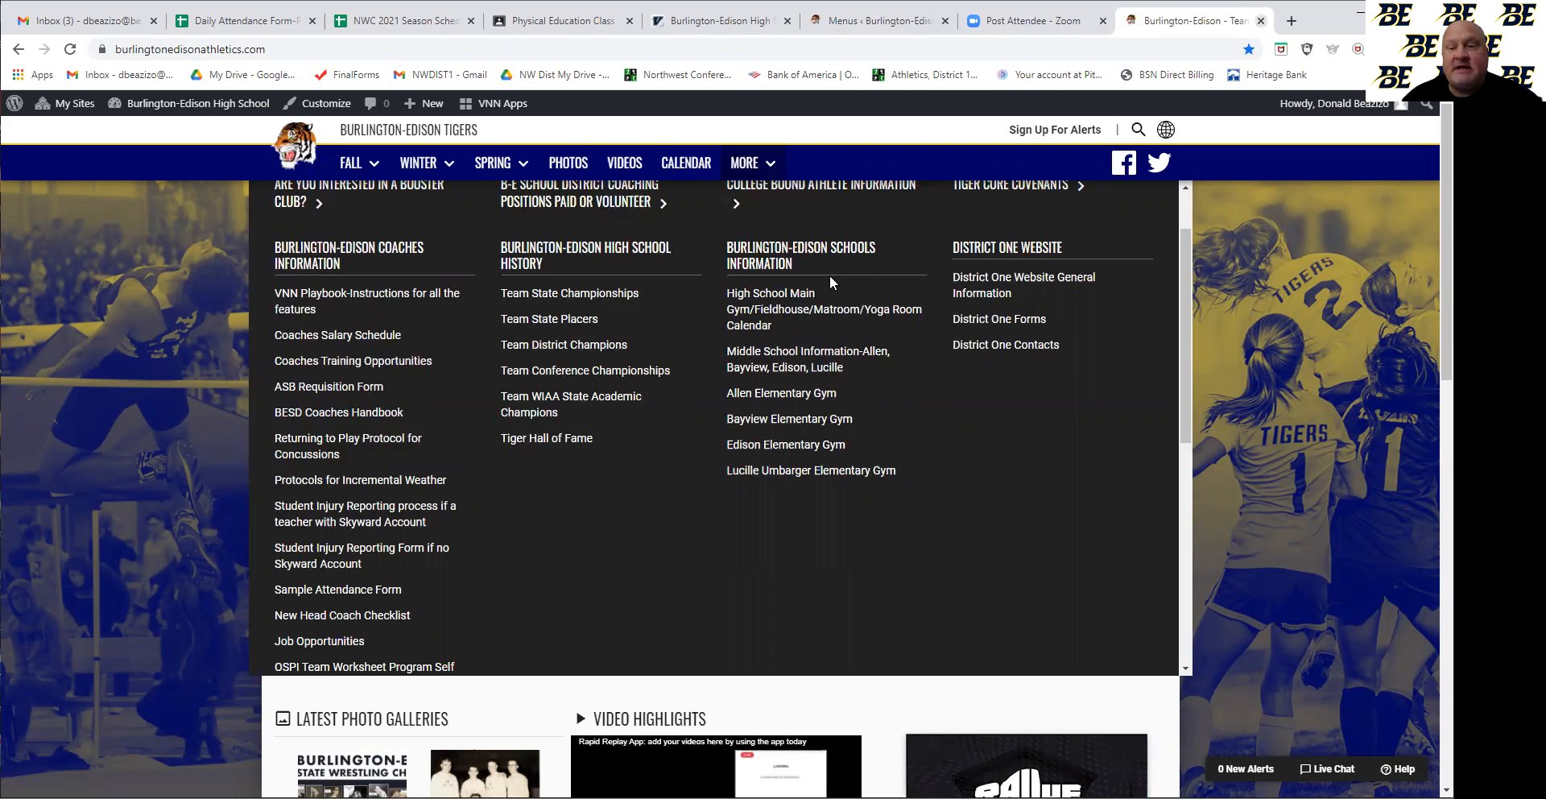
{"action": "left_click", "coordinate": [749, 163]}
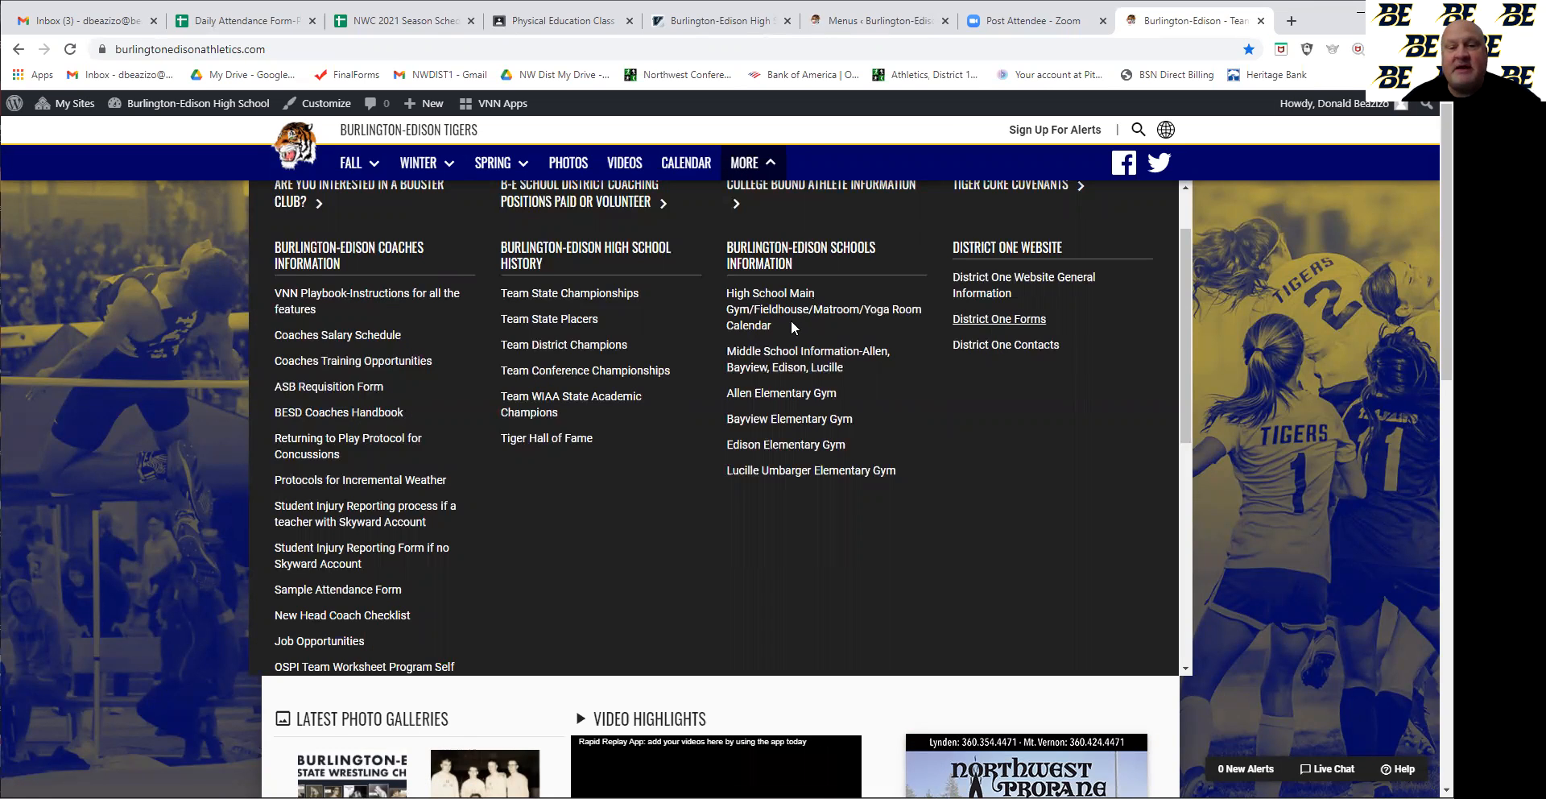